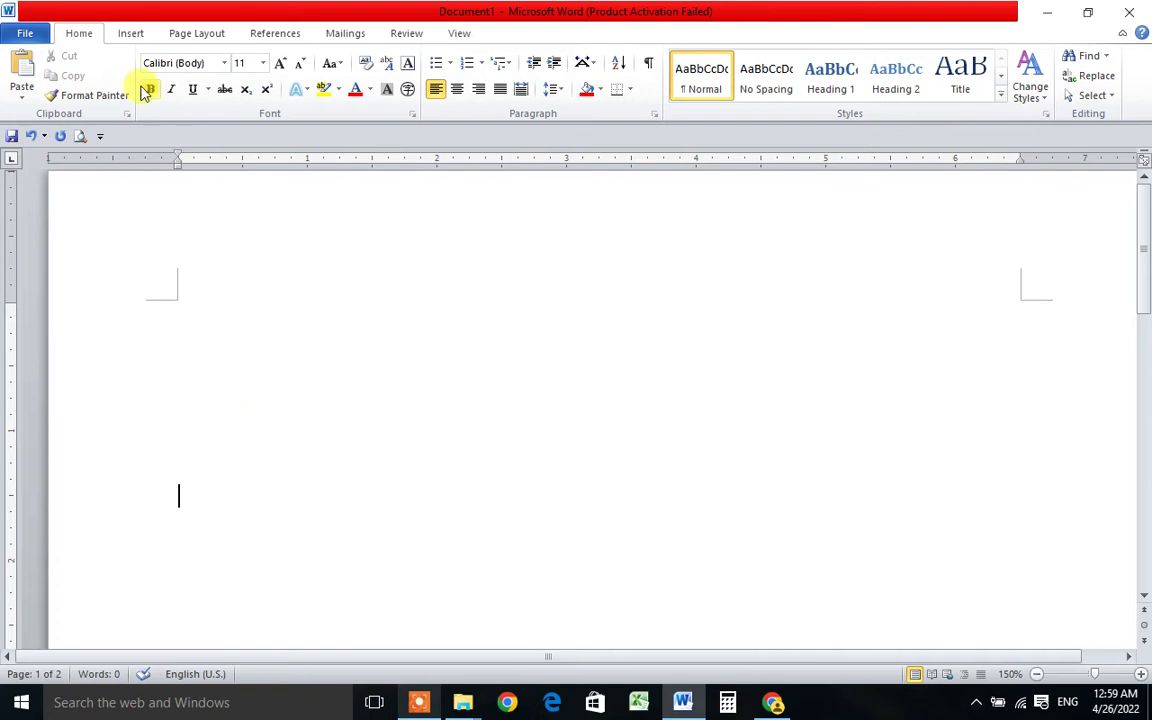
Show the Insert commands, then open and close the Table options without adding a table
click(129, 40)
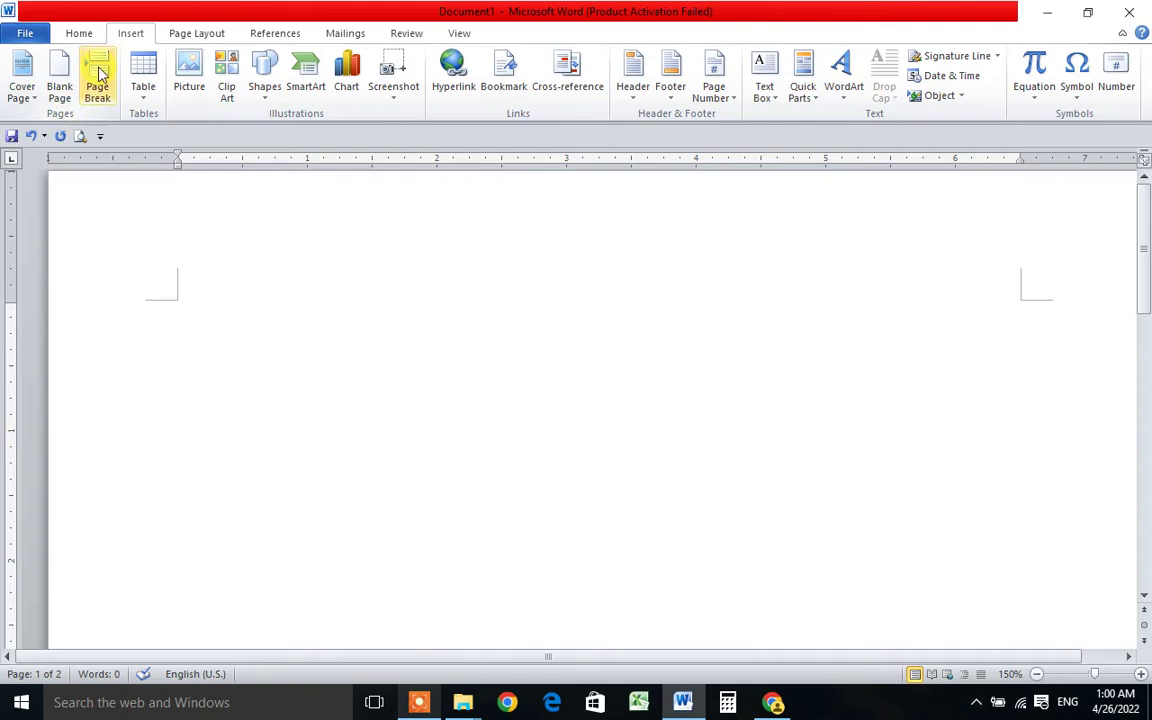
click(143, 92)
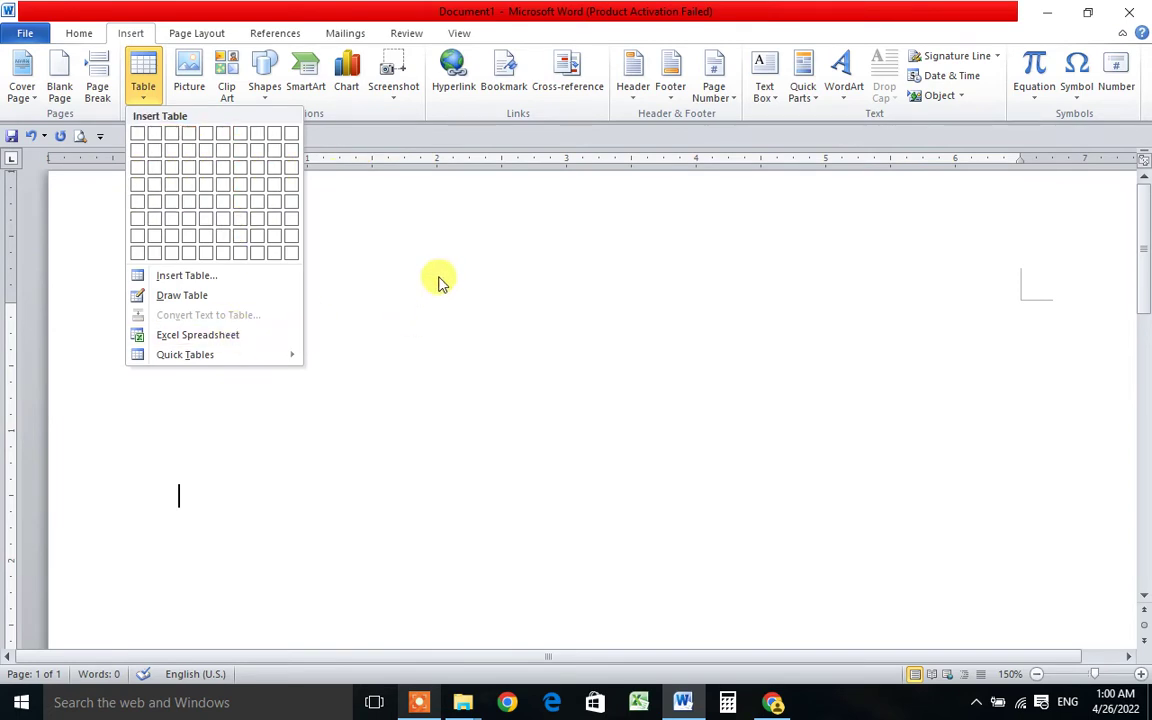
click(492, 357)
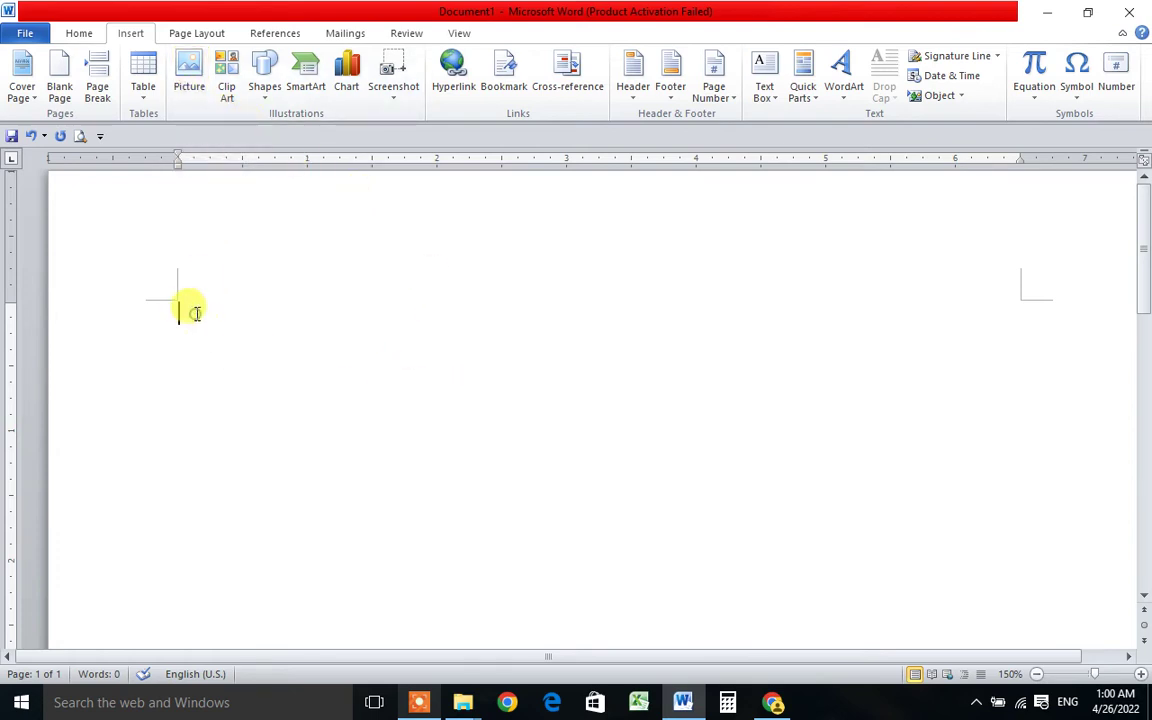
Insert the 2000px-MoEYS_(Cambodia).svg emblem picture from the Desktop
click(184, 93)
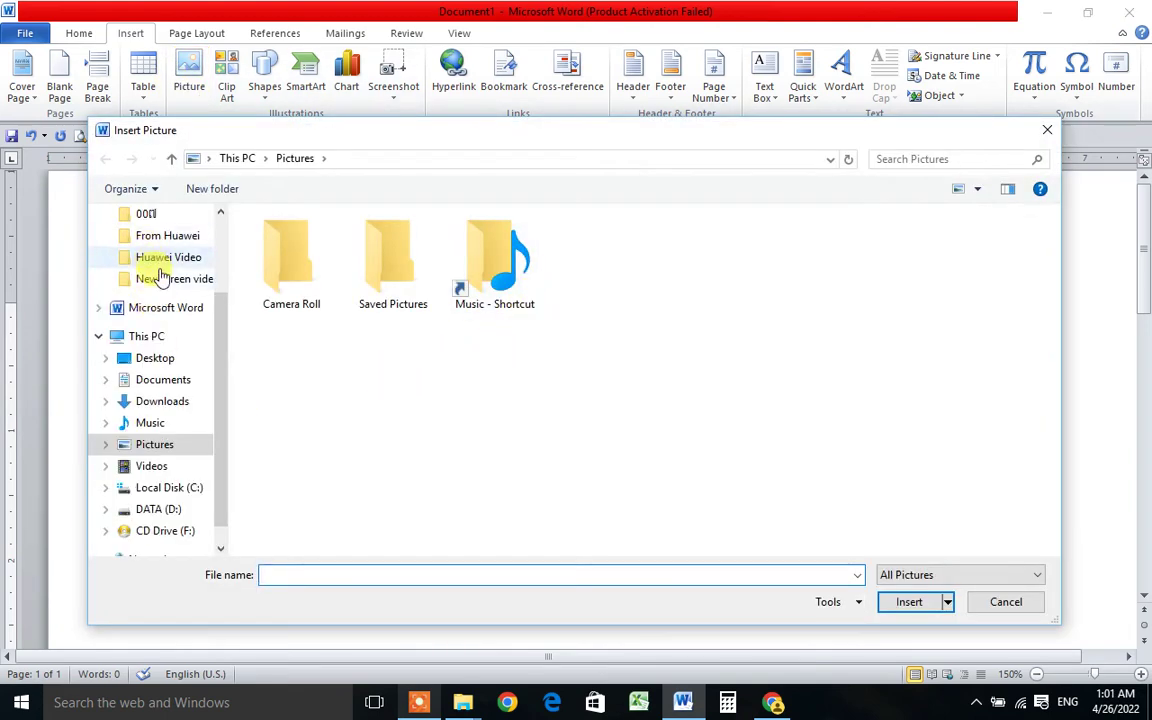
drag(221, 327, 221, 244)
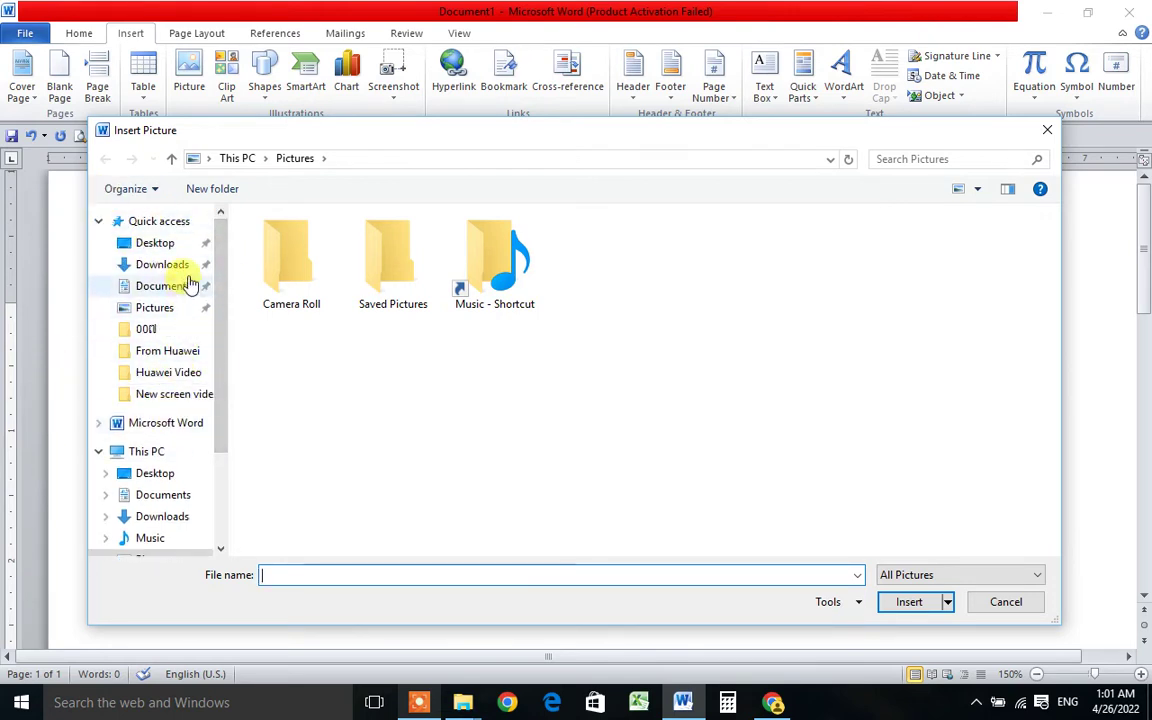
click(155, 243)
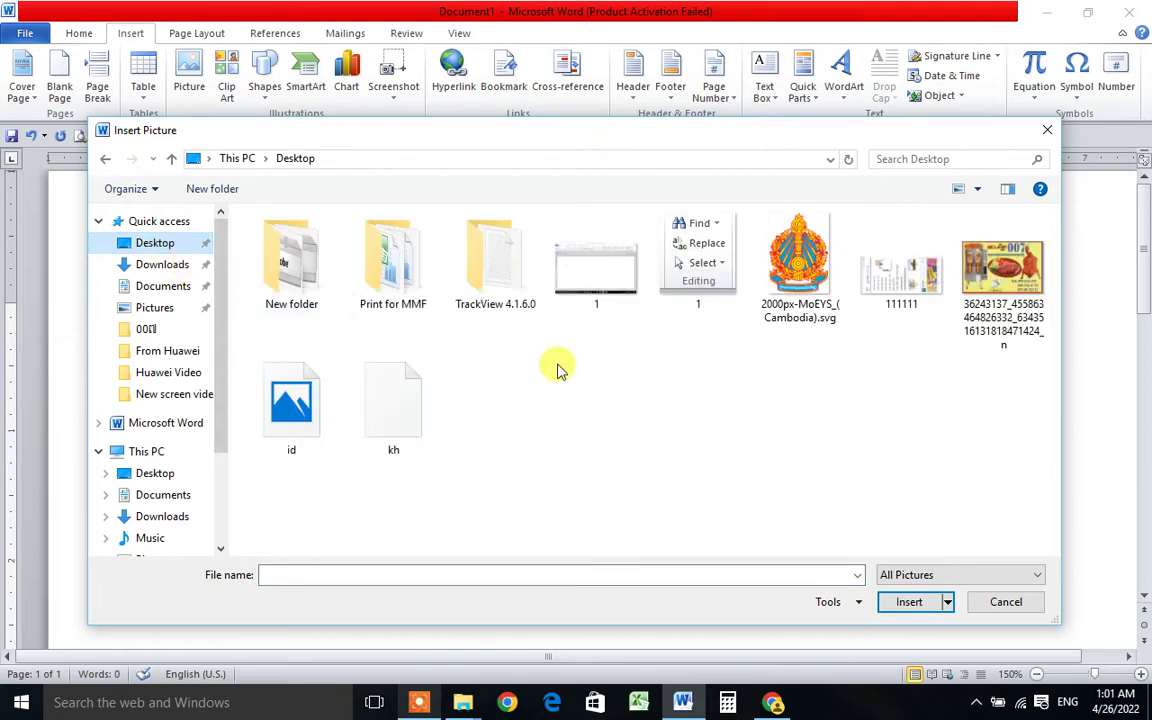
click(798, 262)
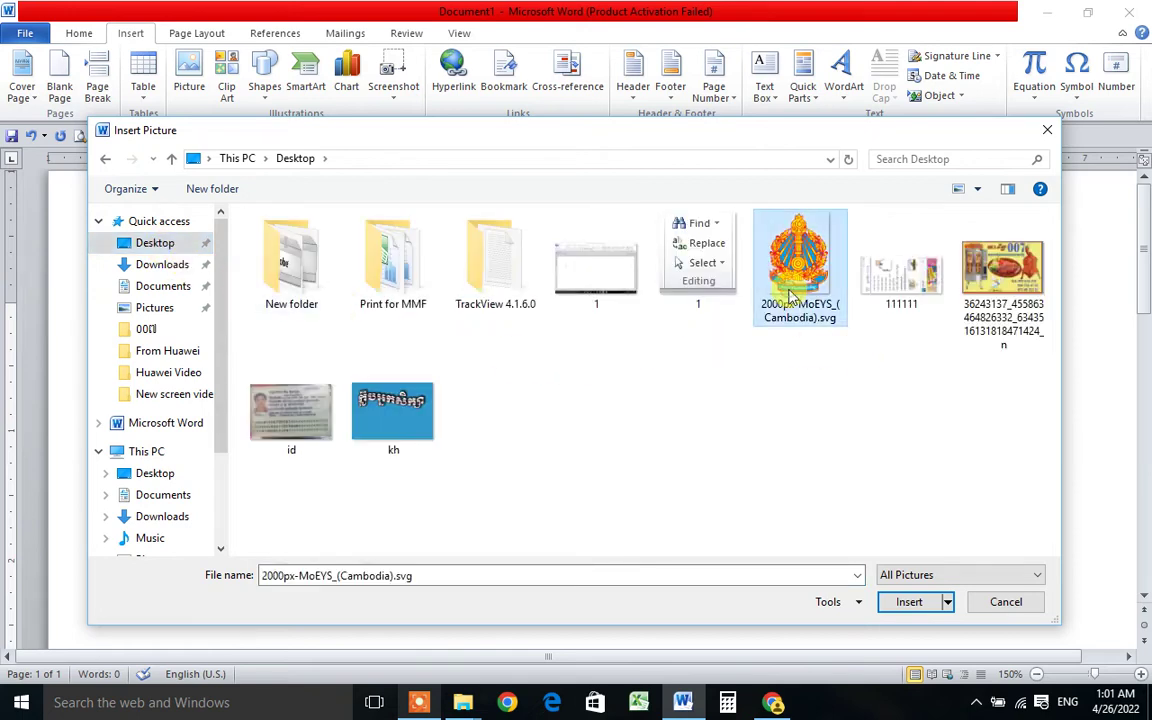
click(905, 601)
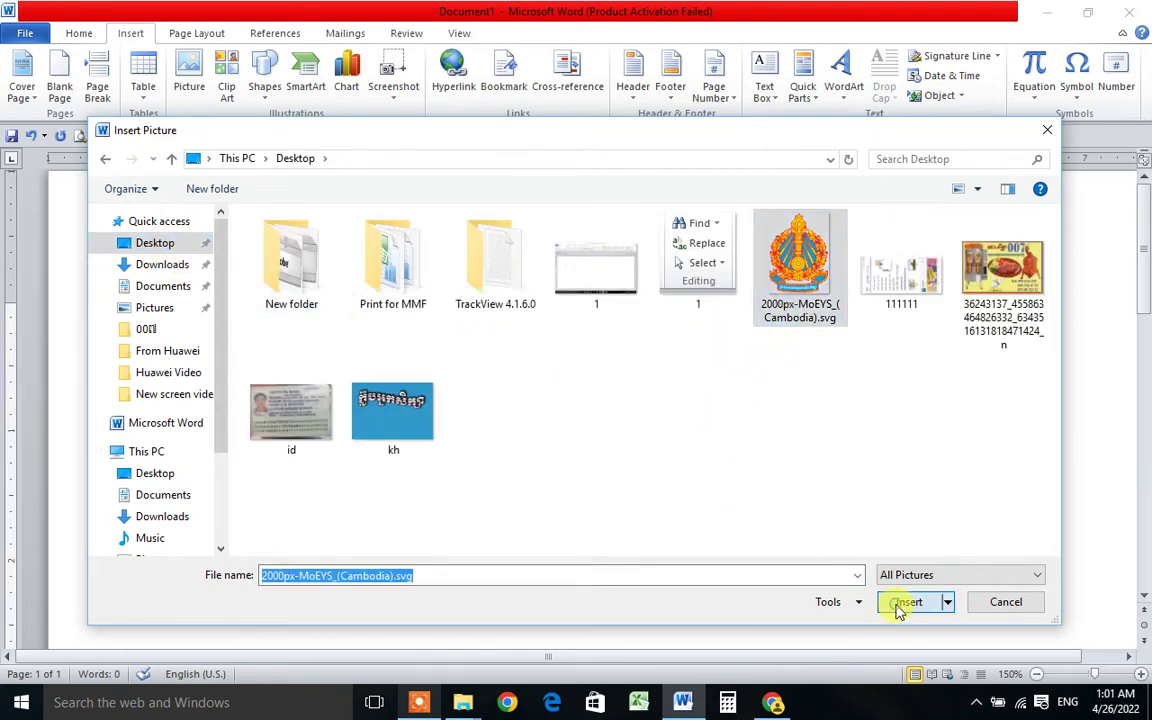
Select the emblem and zoom the page out to 100%
drag(401, 342, 563, 453)
scroll(580, 445, down, 2)
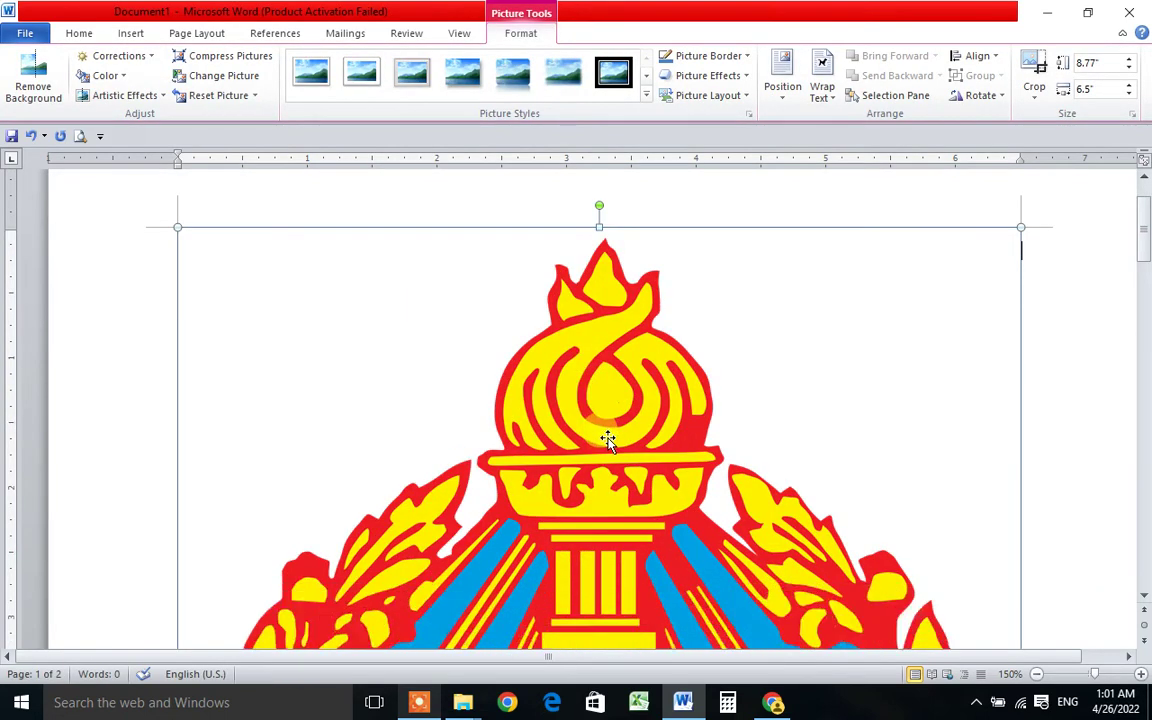
scroll(607, 437, down, 1)
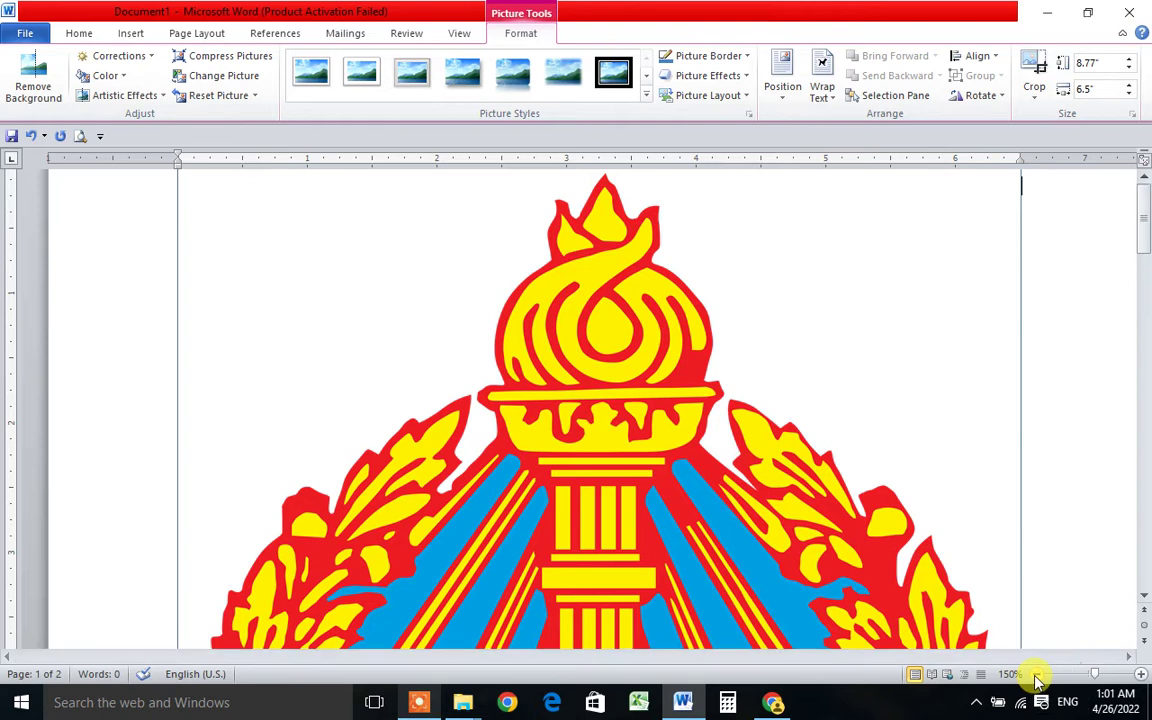
click(1037, 676)
click(1037, 676)
click(1037, 676)
click(1037, 676)
click(1037, 676)
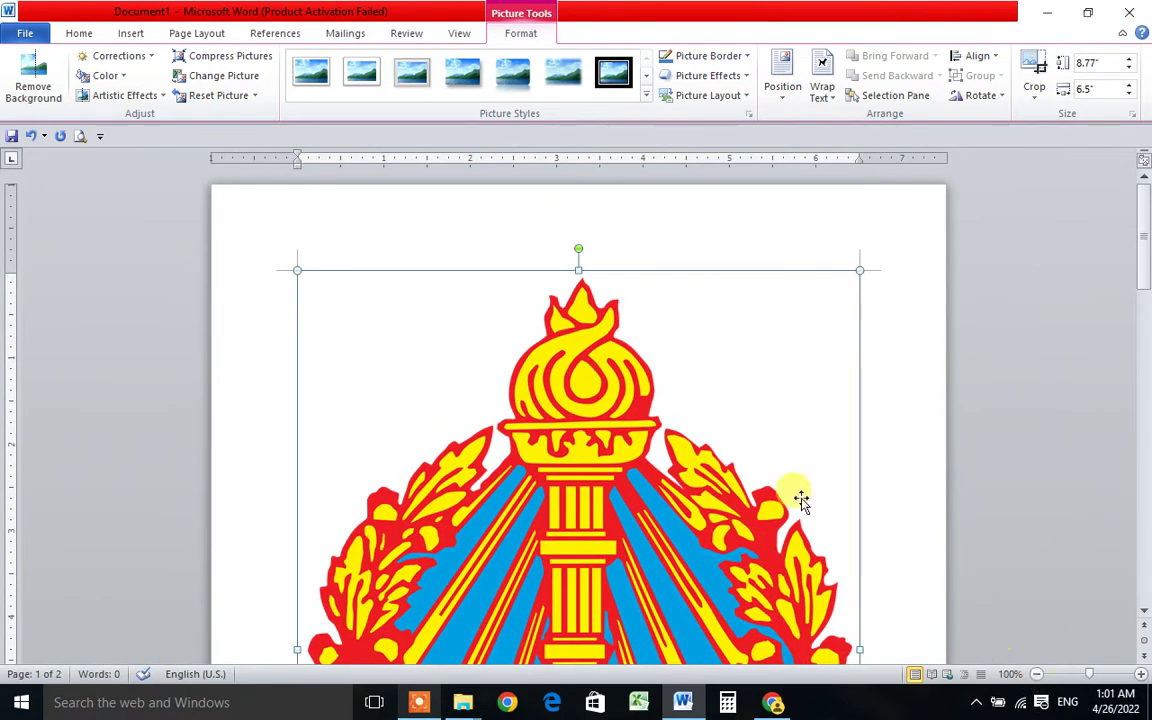
scroll(650, 380, down, 1)
scroll(640, 370, down, 1)
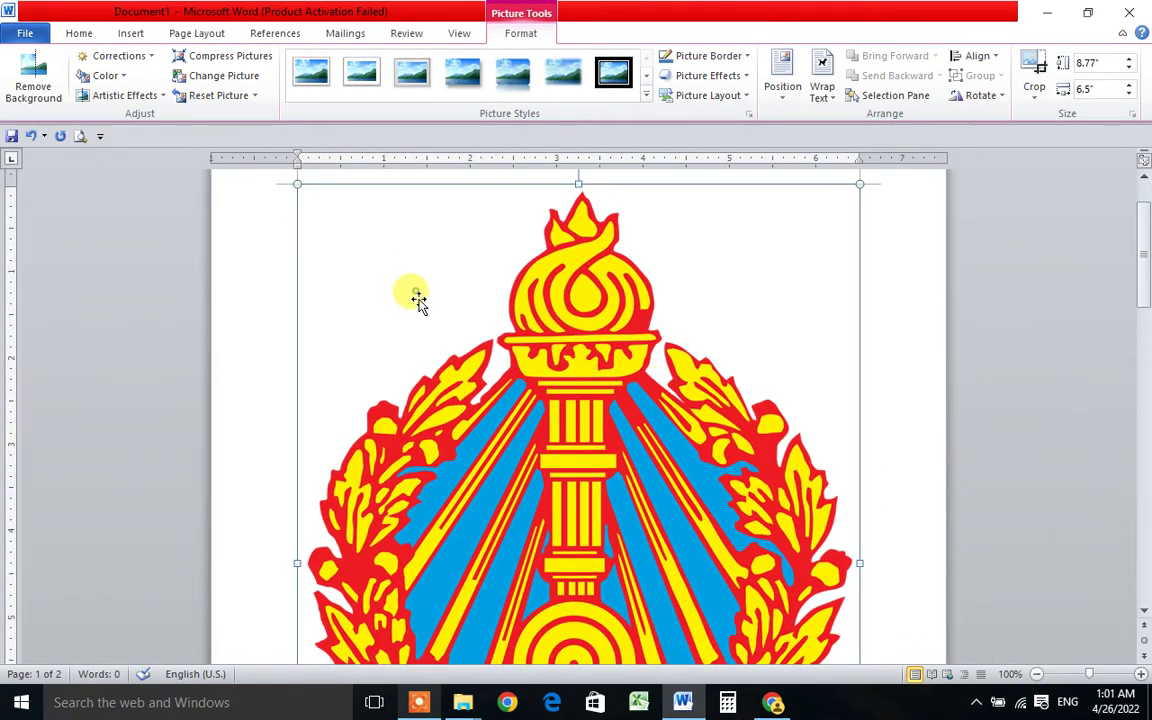
drag(400, 300, 445, 290)
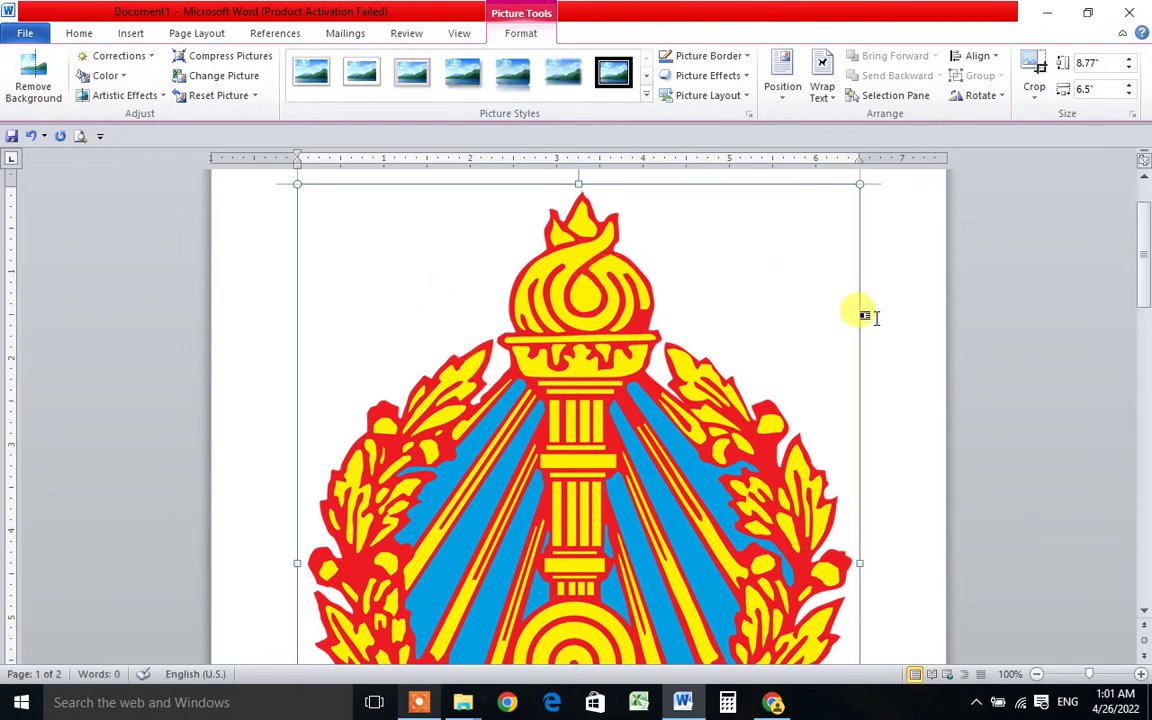
Shrink the emblem from its corner in stages down to 3.12" by 2.31"
scroll(870, 315, down, 2)
scroll(808, 478, down, 2)
scroll(782, 478, down, 1)
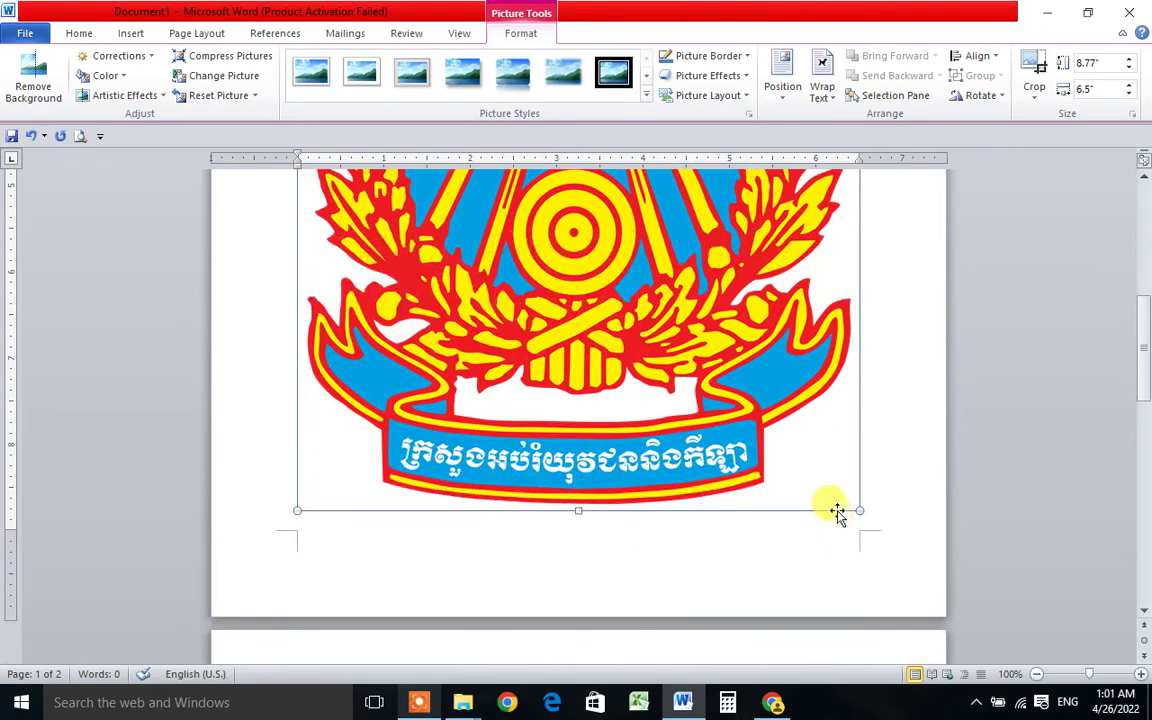
drag(859, 510, 688, 322)
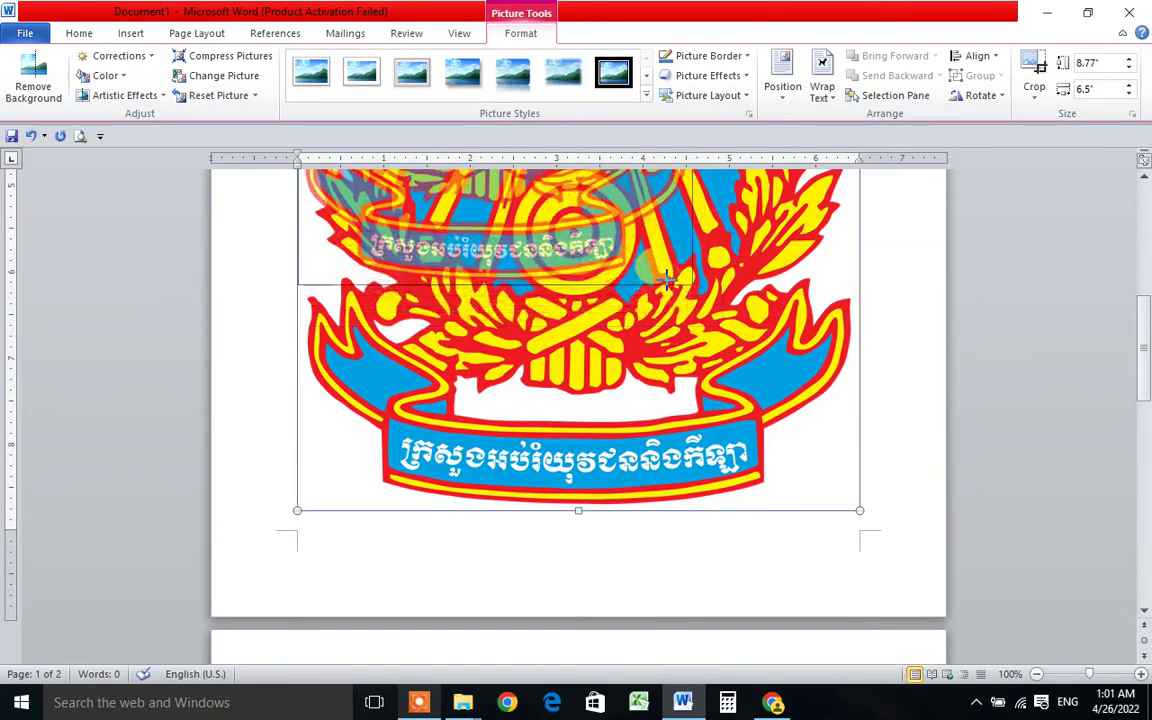
scroll(636, 375, up, 1)
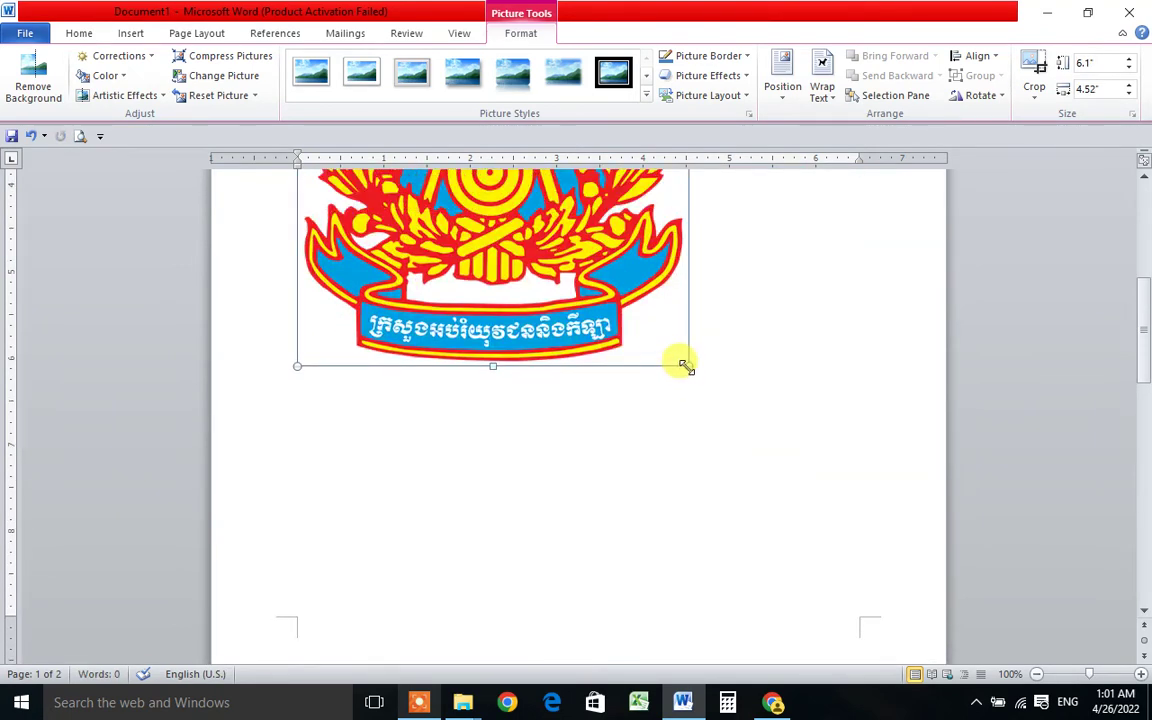
drag(685, 366, 665, 347)
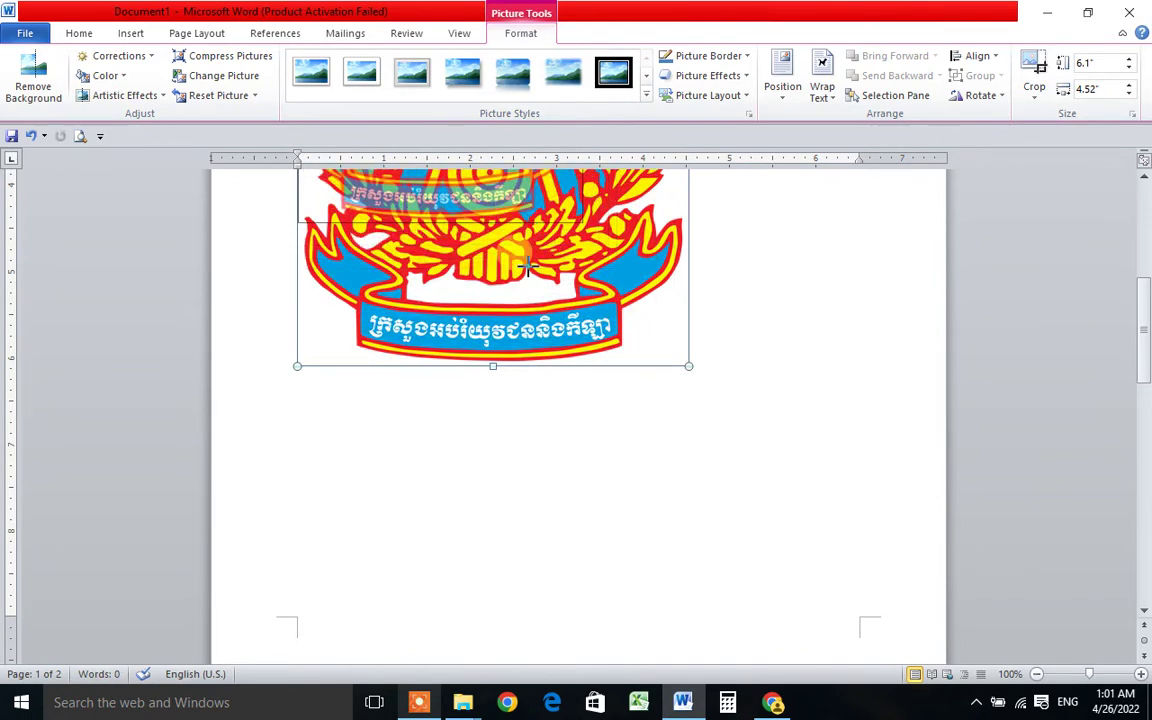
drag(663, 347, 582, 265)
scroll(551, 384, up, 3)
scroll(550, 385, up, 2)
scroll(550, 385, up, 2)
scroll(548, 400, down, 2)
drag(583, 525, 499, 410)
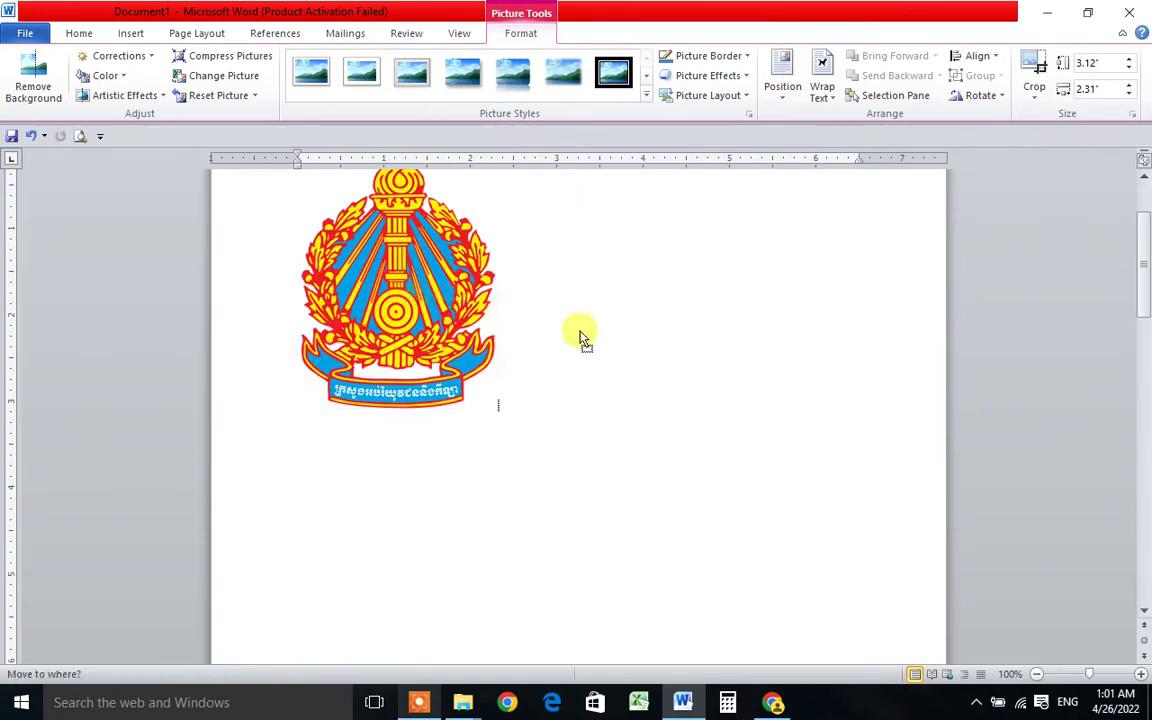
drag(428, 275, 622, 311)
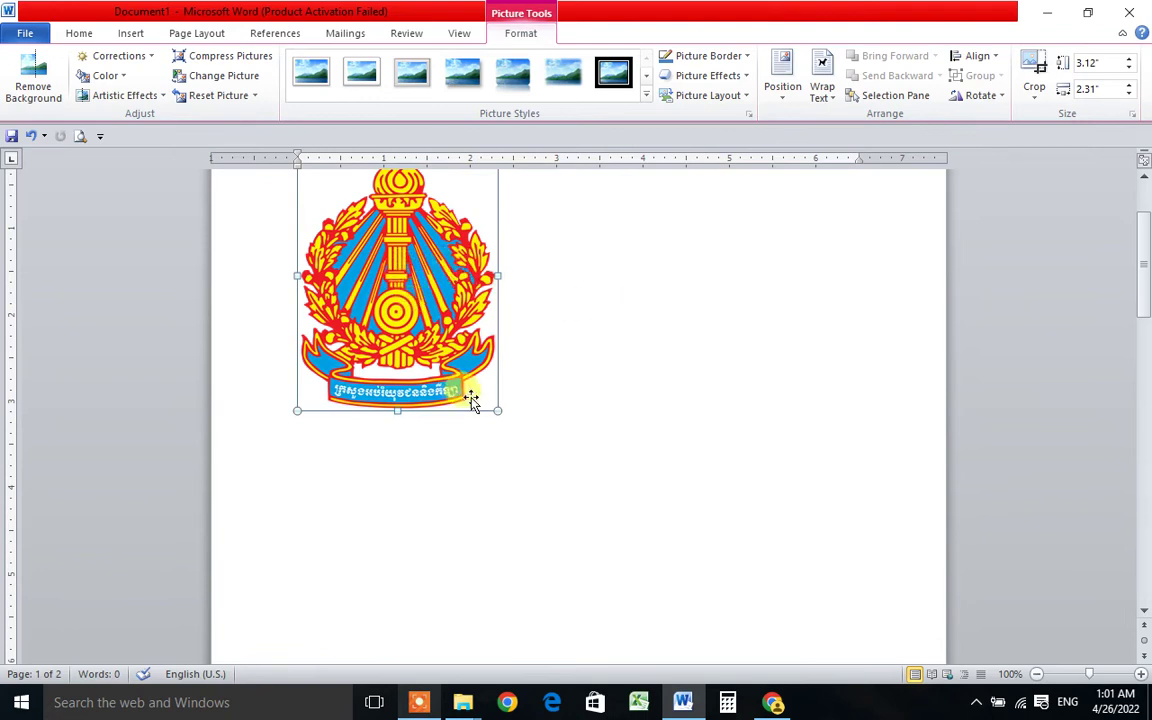
scroll(471, 400, up, 2)
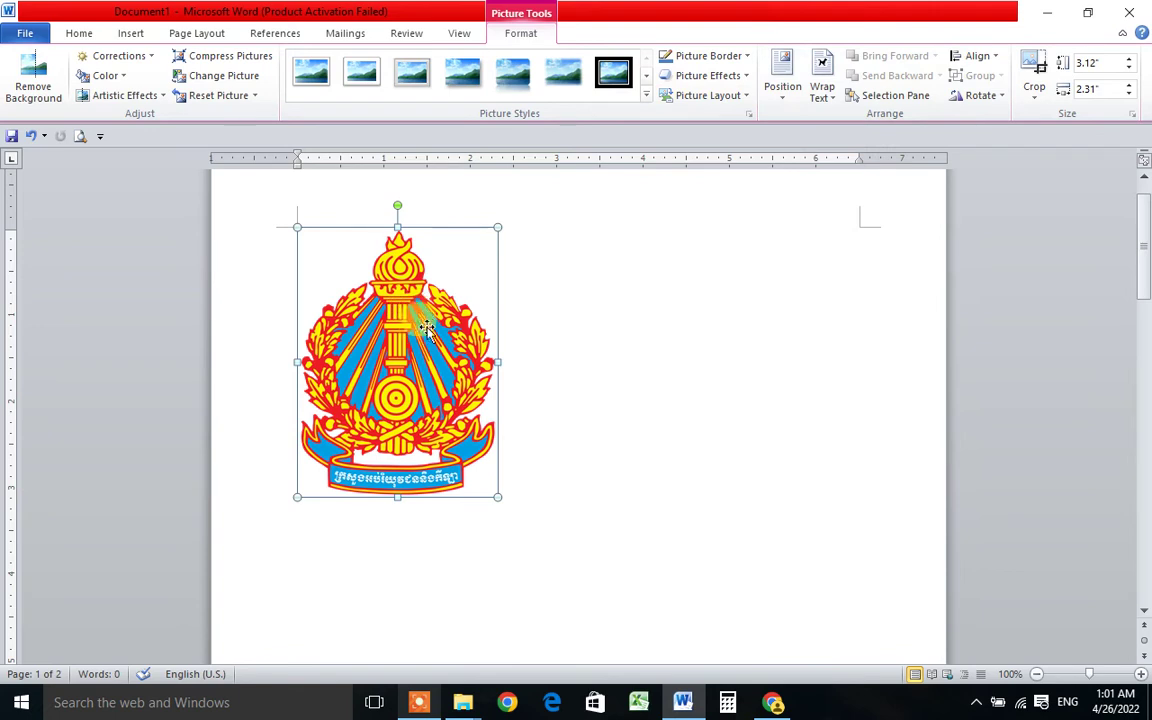
Reselect the emblem and bring up its text-wrapping choices
click(658, 347)
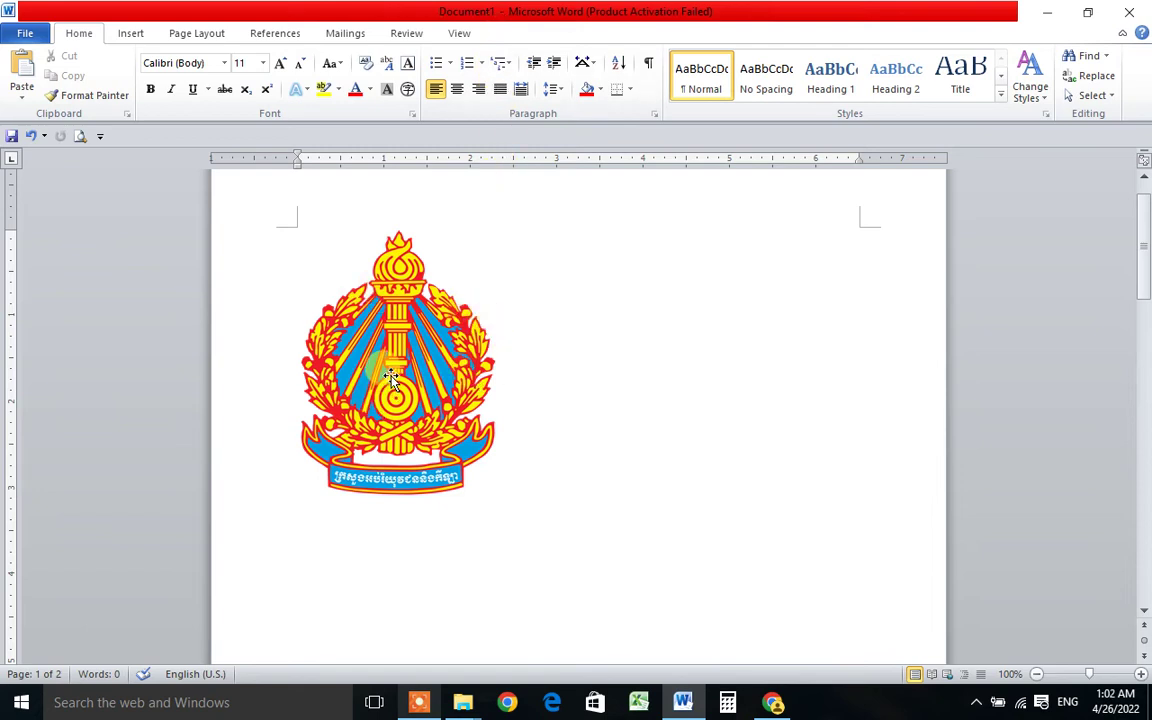
click(392, 378)
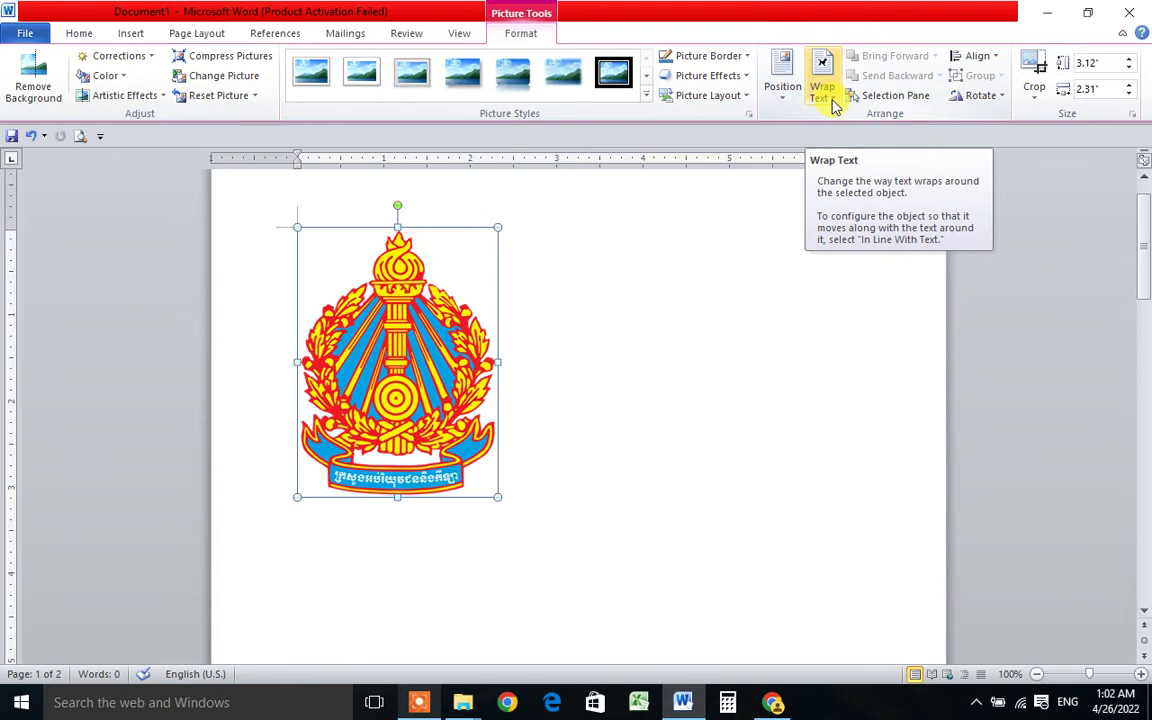
click(835, 105)
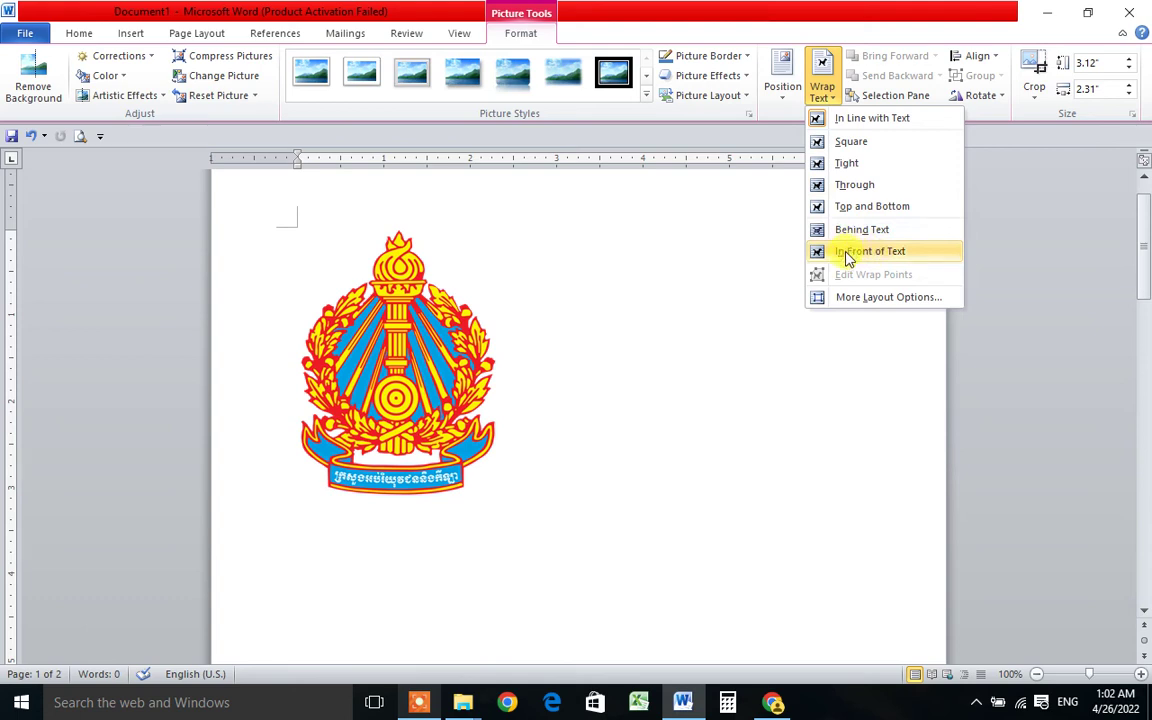
Place the emblem in front of text and try it small, about 1.65" by 1.22", at the top-right
click(847, 253)
drag(398, 337, 705, 373)
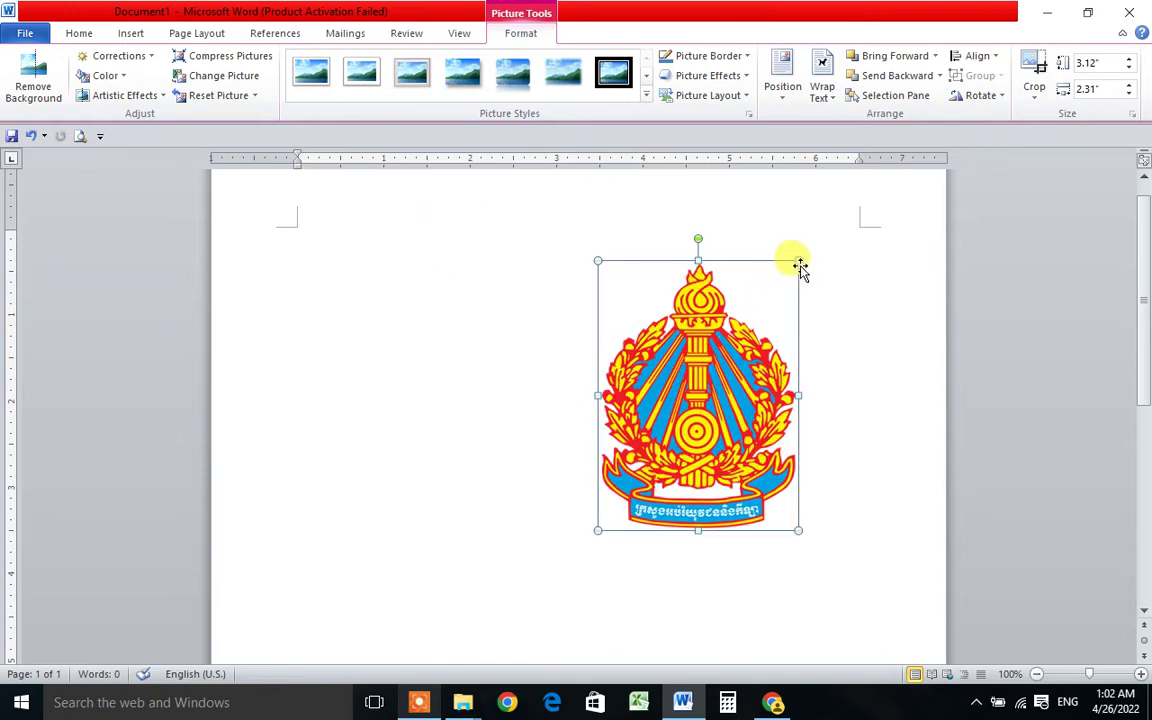
mouse_move(799, 262)
mouse_down()
mouse_move(676, 458)
mouse_move(769, 299)
mouse_up()
mouse_move(714, 394)
mouse_down()
mouse_move(529, 428)
mouse_move(801, 301)
mouse_up()
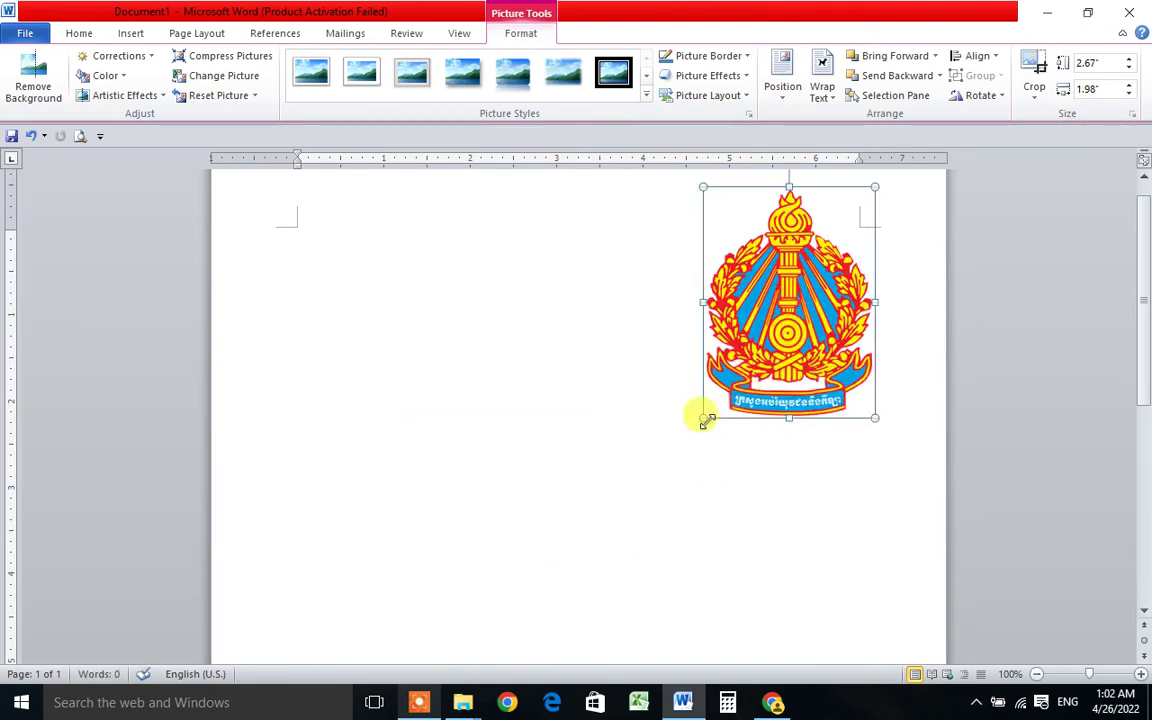
drag(703, 418, 768, 330)
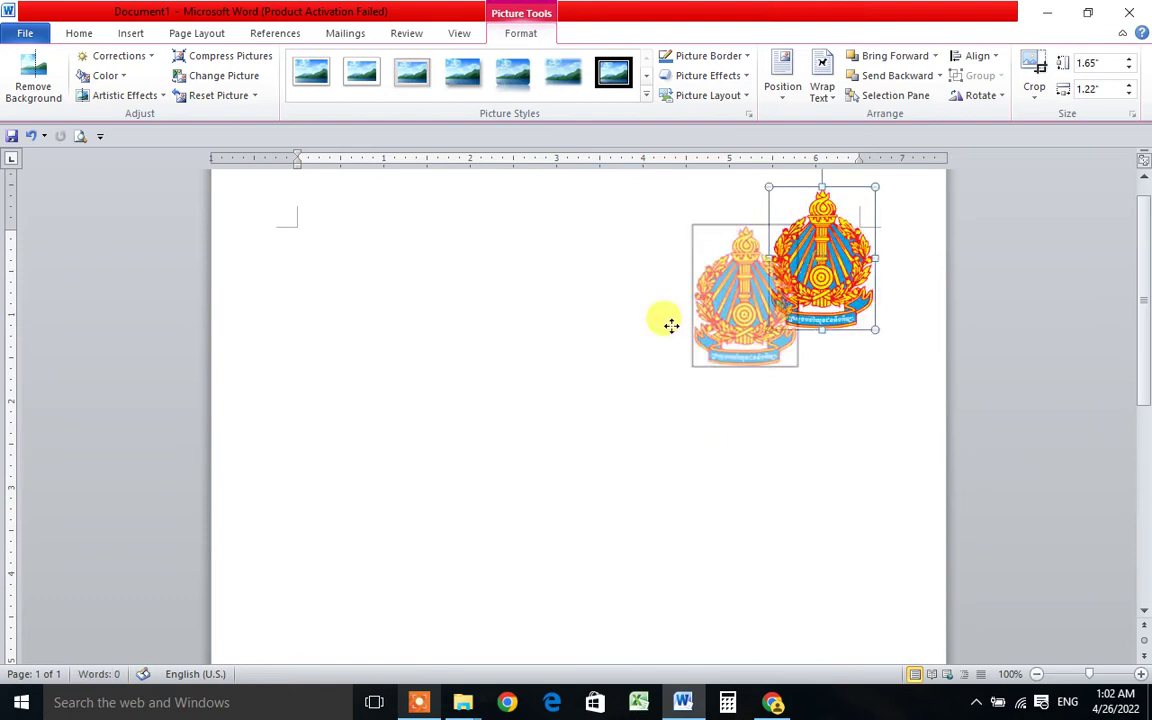
mouse_move(808, 272)
mouse_down()
mouse_move(687, 506)
mouse_move(659, 417)
mouse_move(757, 267)
mouse_up()
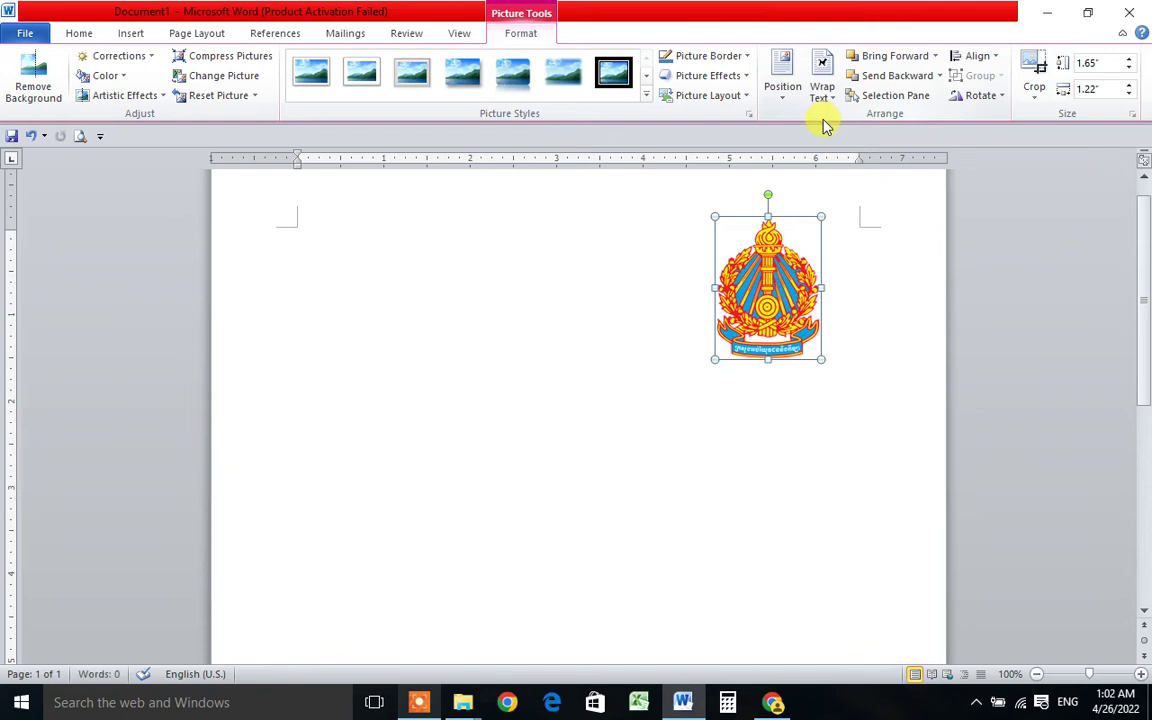
Move the emblem back to the left and enlarge it to 3.26" by 2.42"
drag(730, 268, 373, 318)
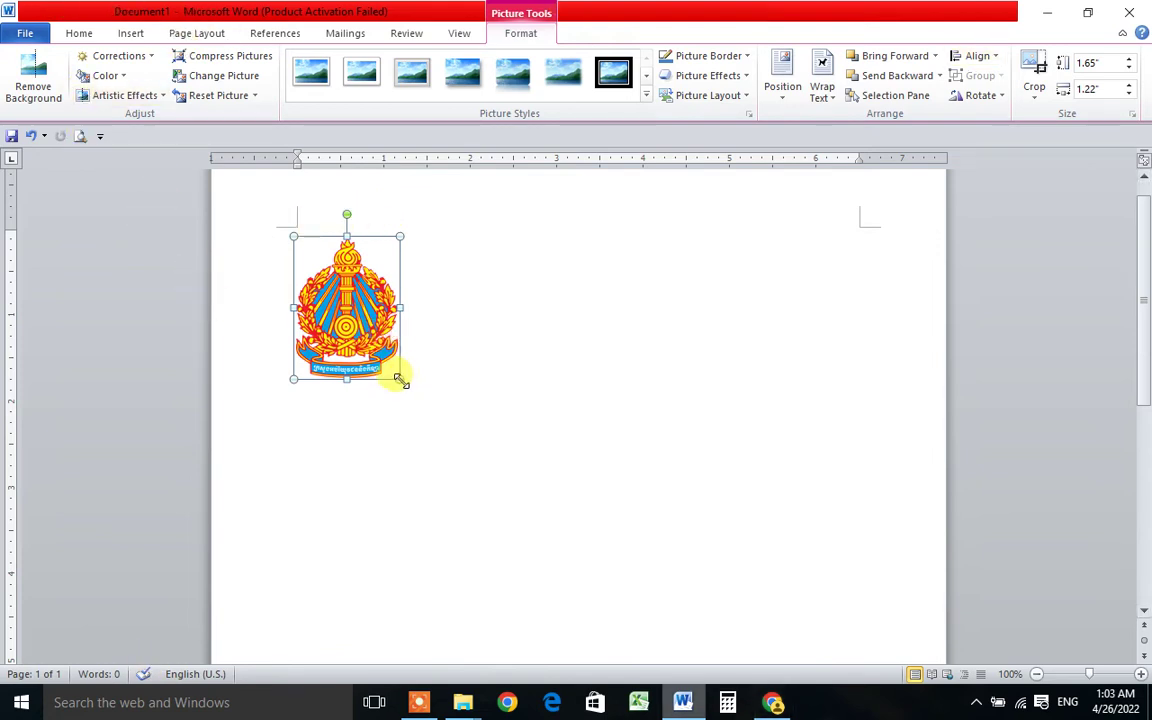
drag(399, 381, 472, 428)
drag(502, 480, 502, 479)
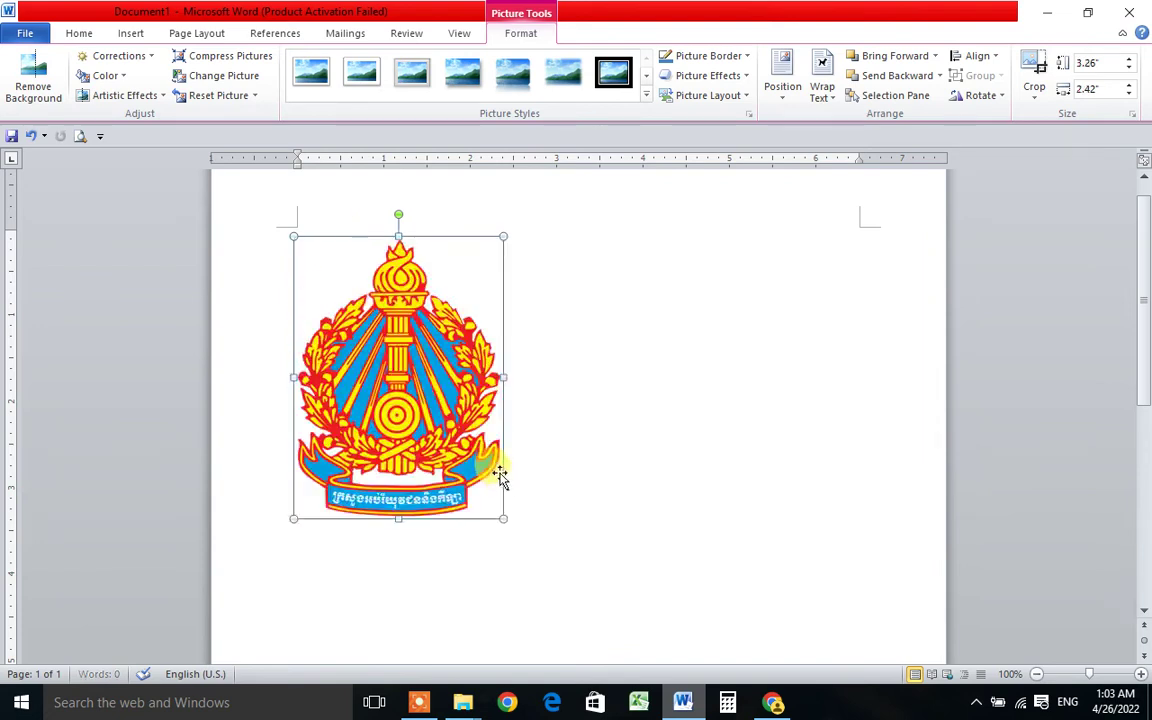
Try Remove Background and browse Corrections without applying any correction
click(40, 103)
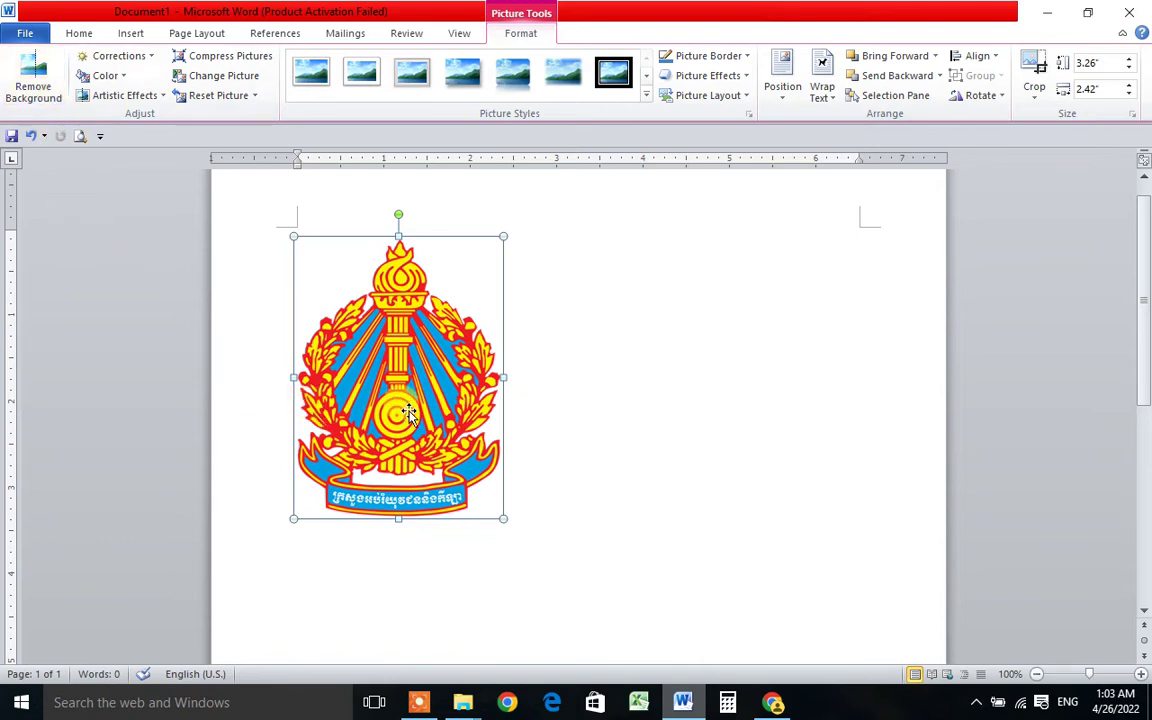
click(150, 57)
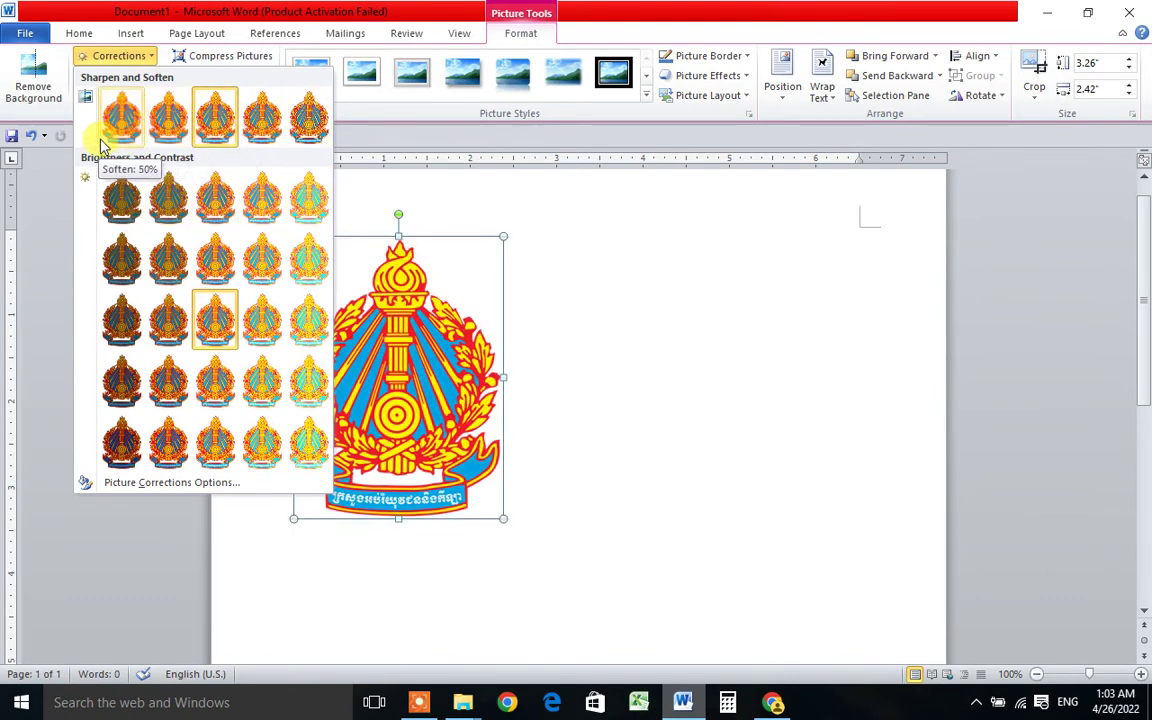
click(580, 289)
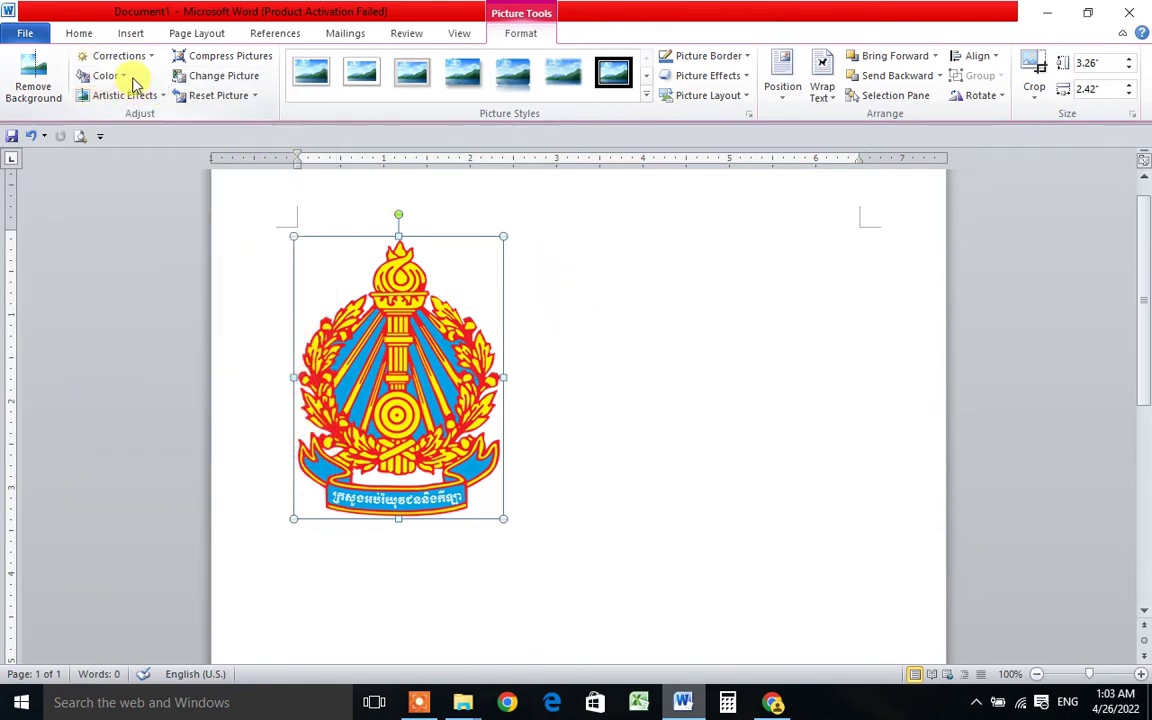
Recolour the emblem with Aqua, Accent color 5 Dark
click(123, 77)
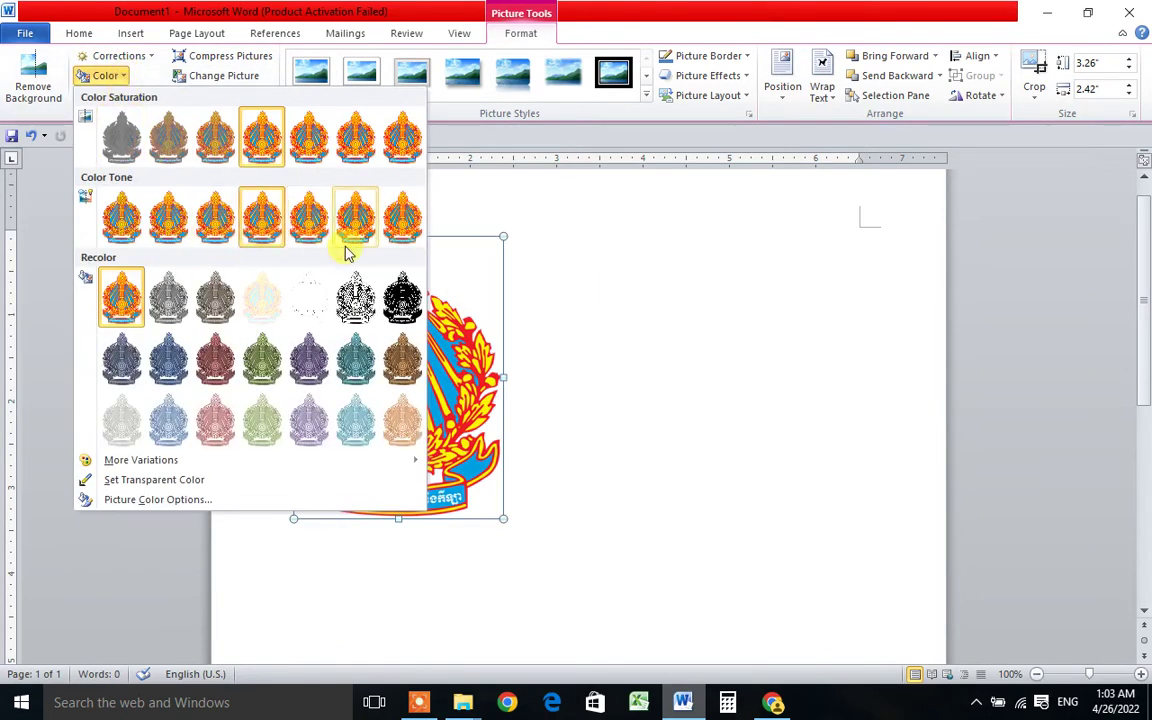
click(366, 372)
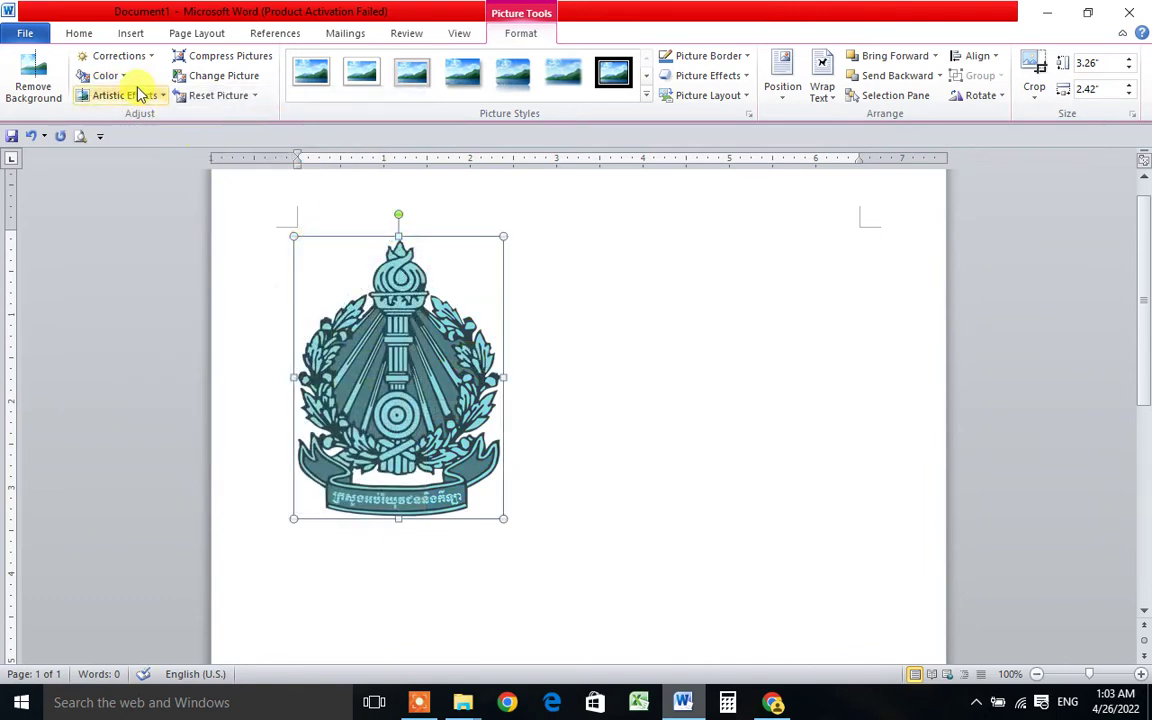
click(124, 77)
click(548, 265)
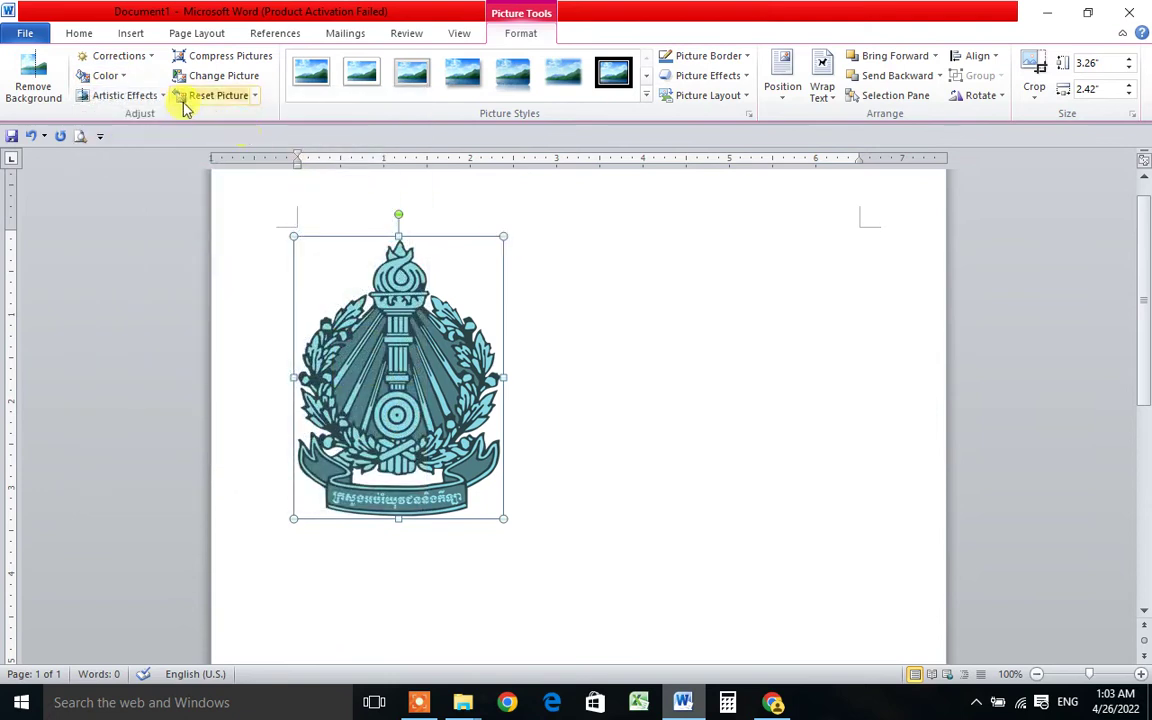
Browse Artistic Effects without applying one, then shift the emblem to the right
click(158, 97)
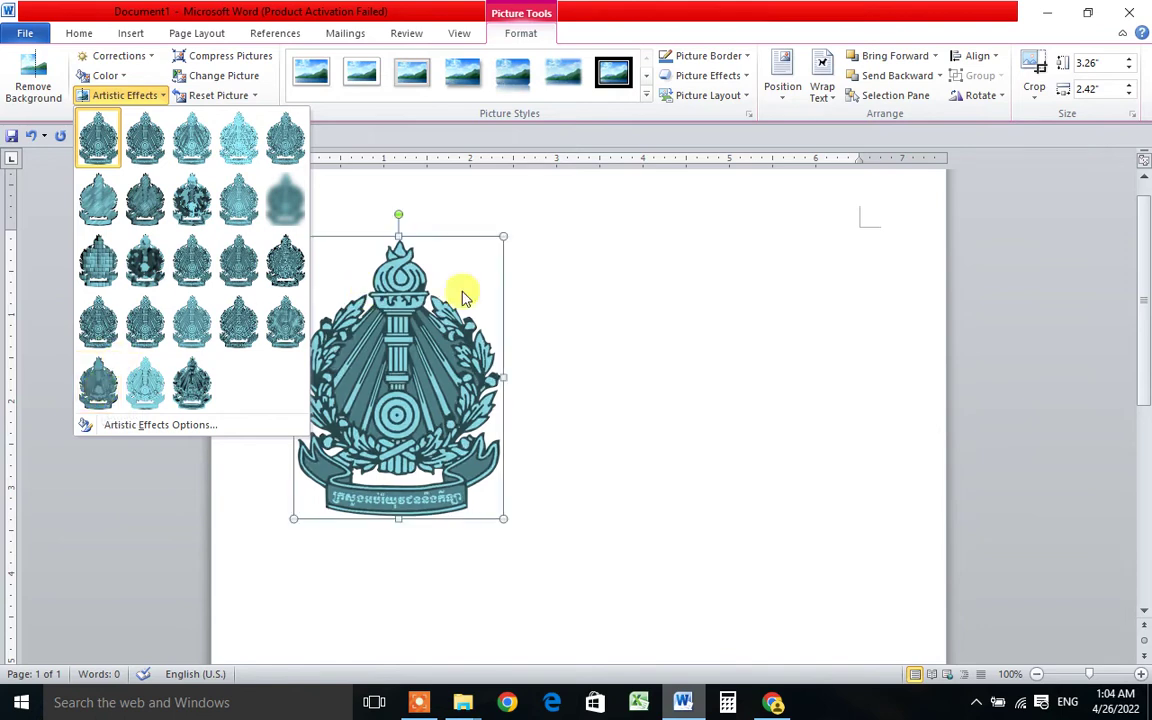
click(527, 290)
drag(452, 328, 538, 328)
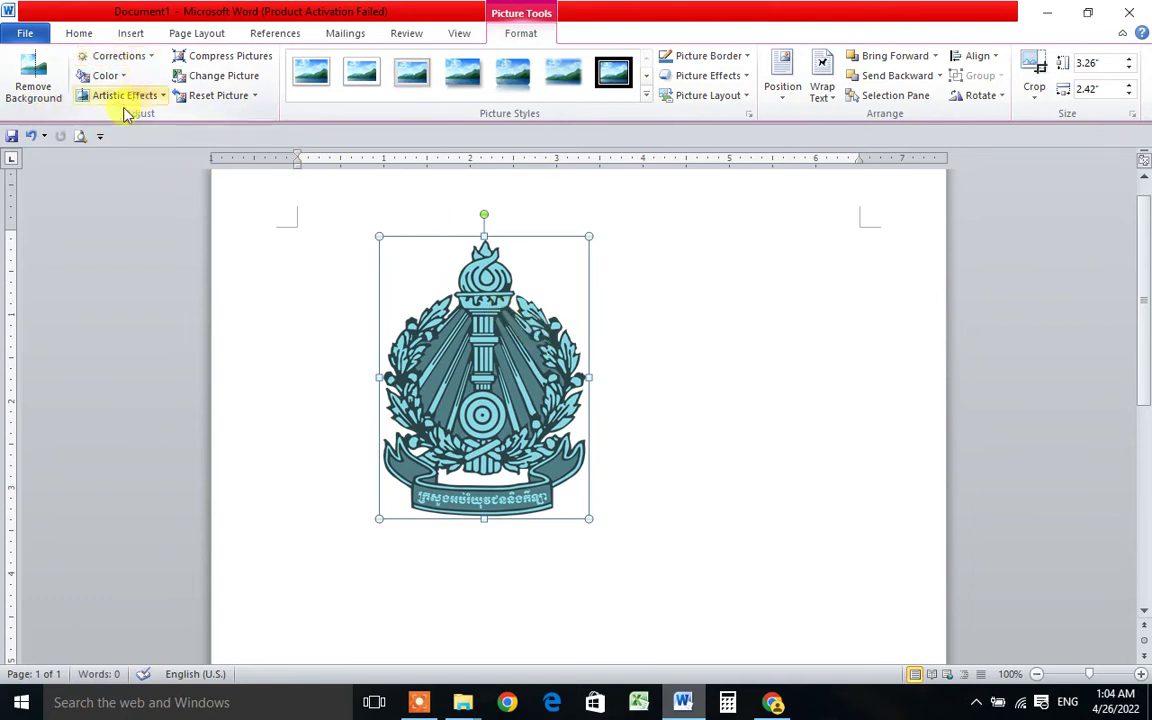
click(232, 57)
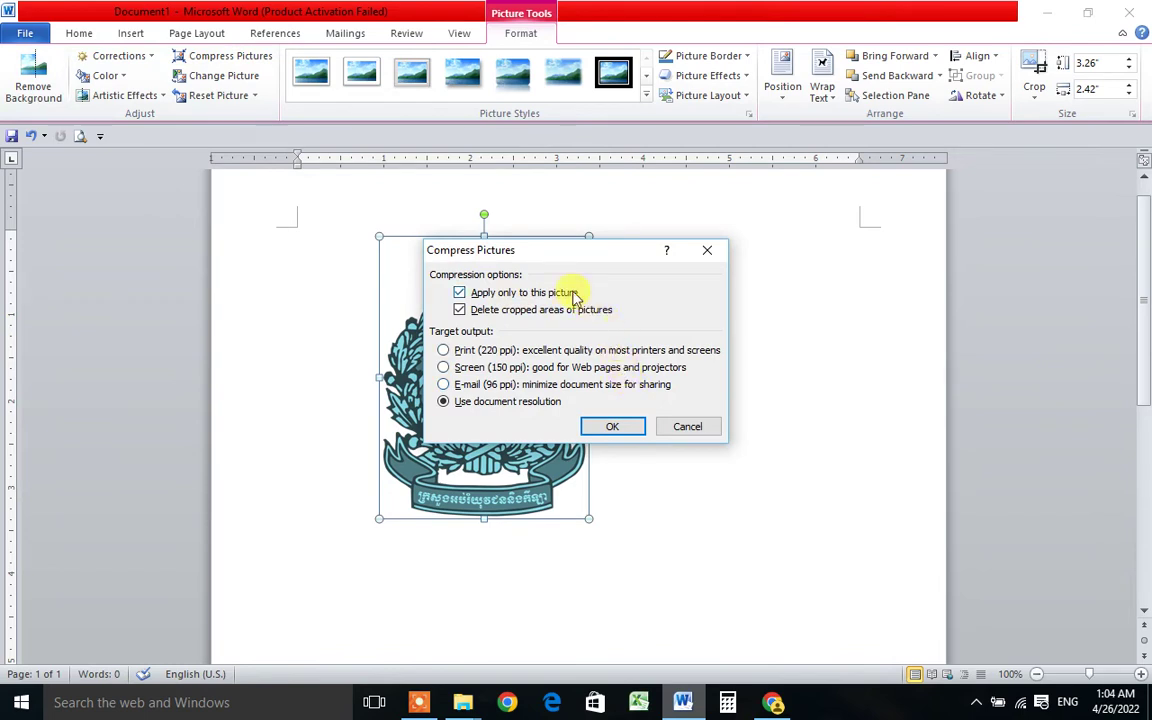
drag(541, 262, 630, 275)
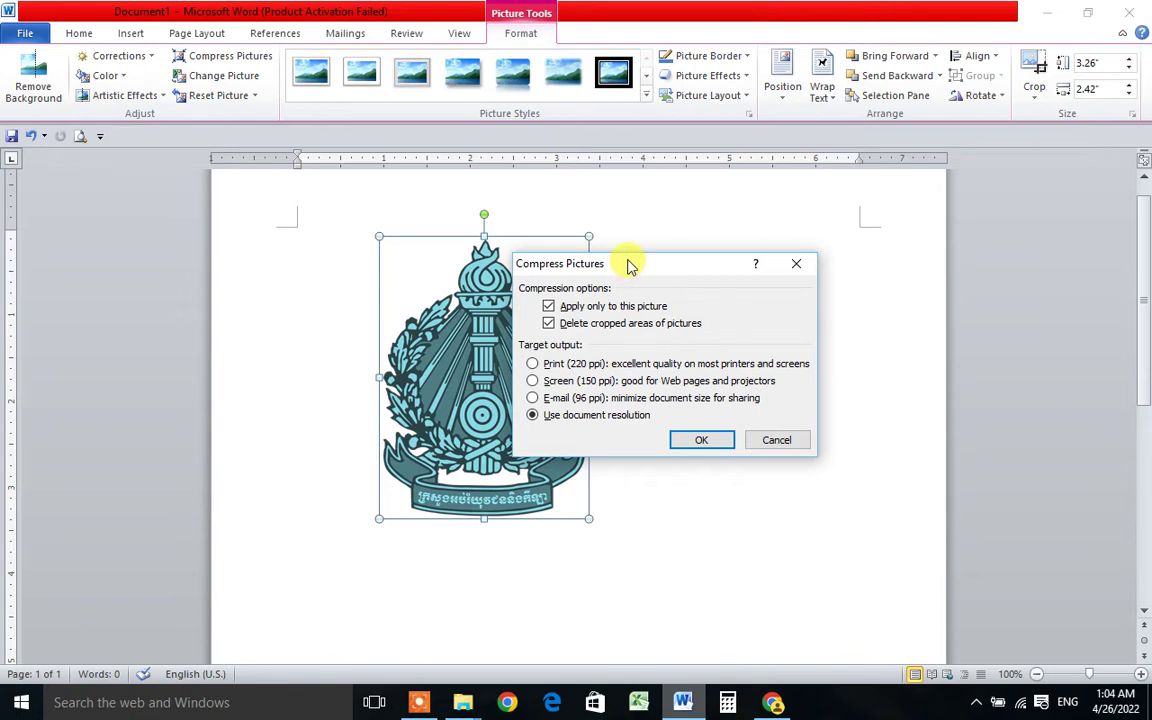
drag(630, 265, 620, 231)
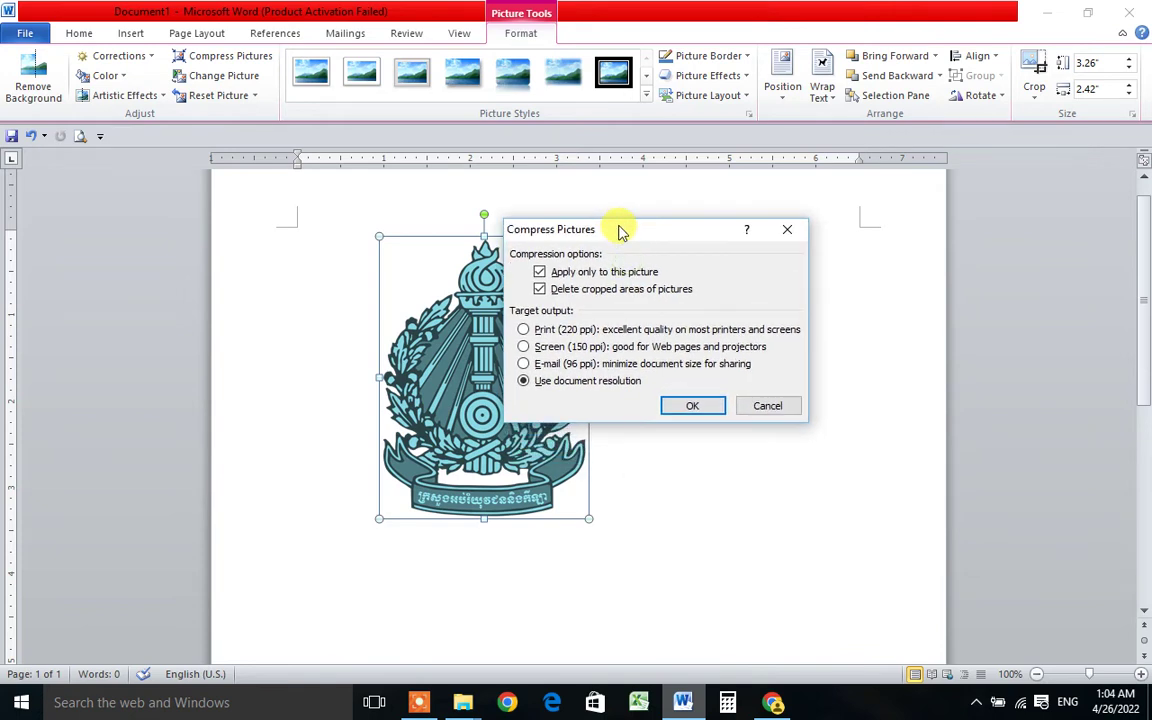
click(788, 232)
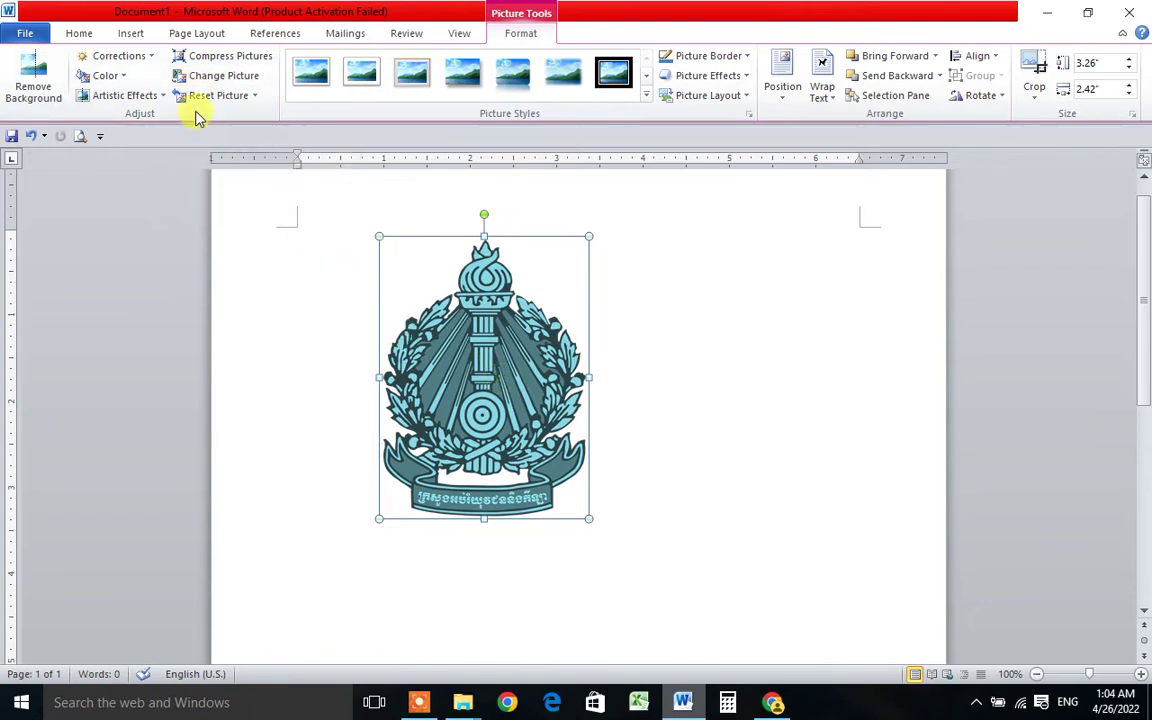
Replace the emblem with the 007 food ad image from the Desktop and nudge it into place
click(212, 78)
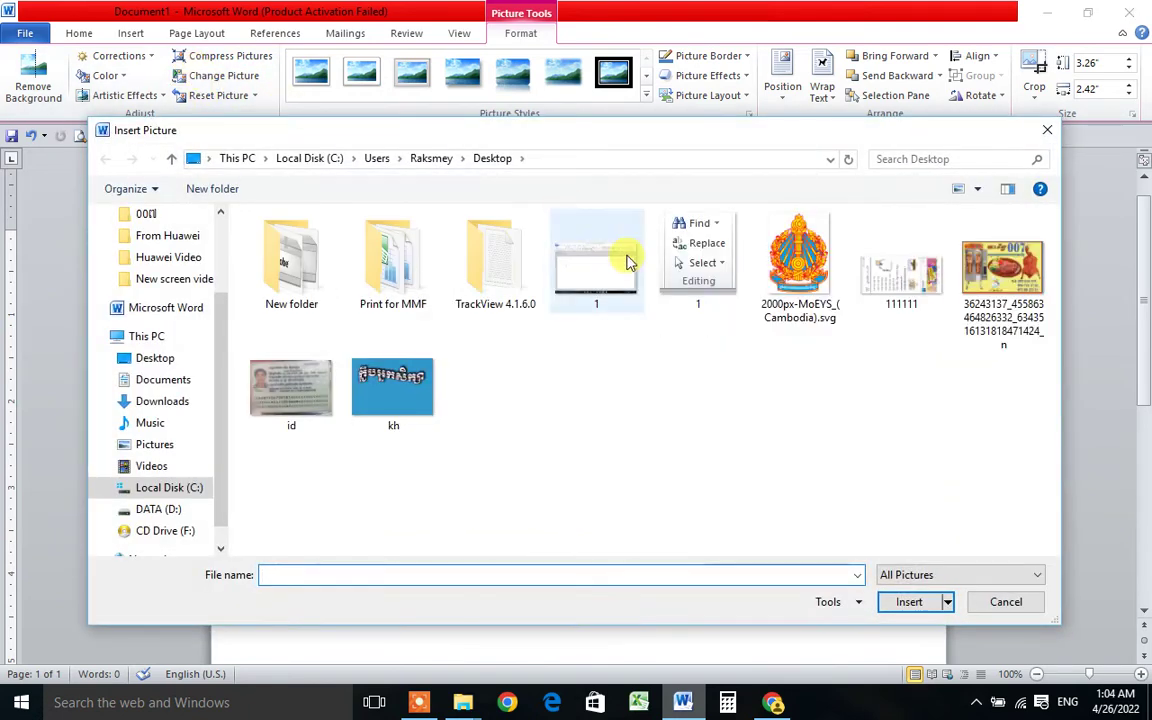
click(1001, 280)
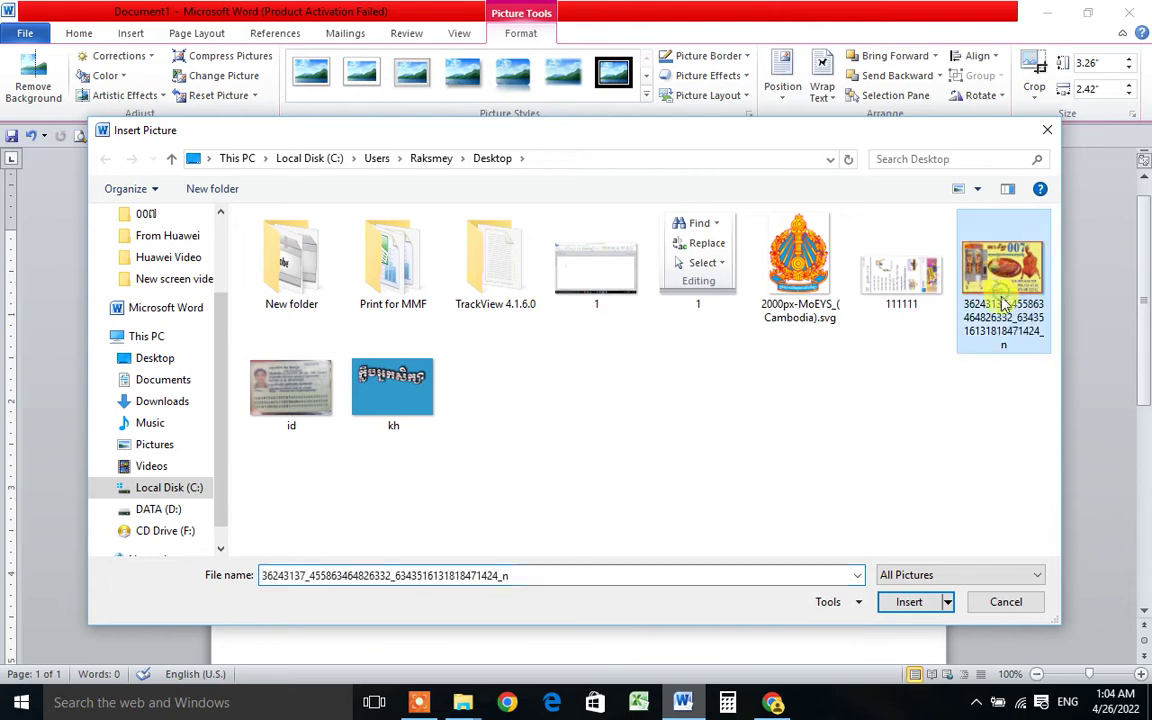
click(910, 608)
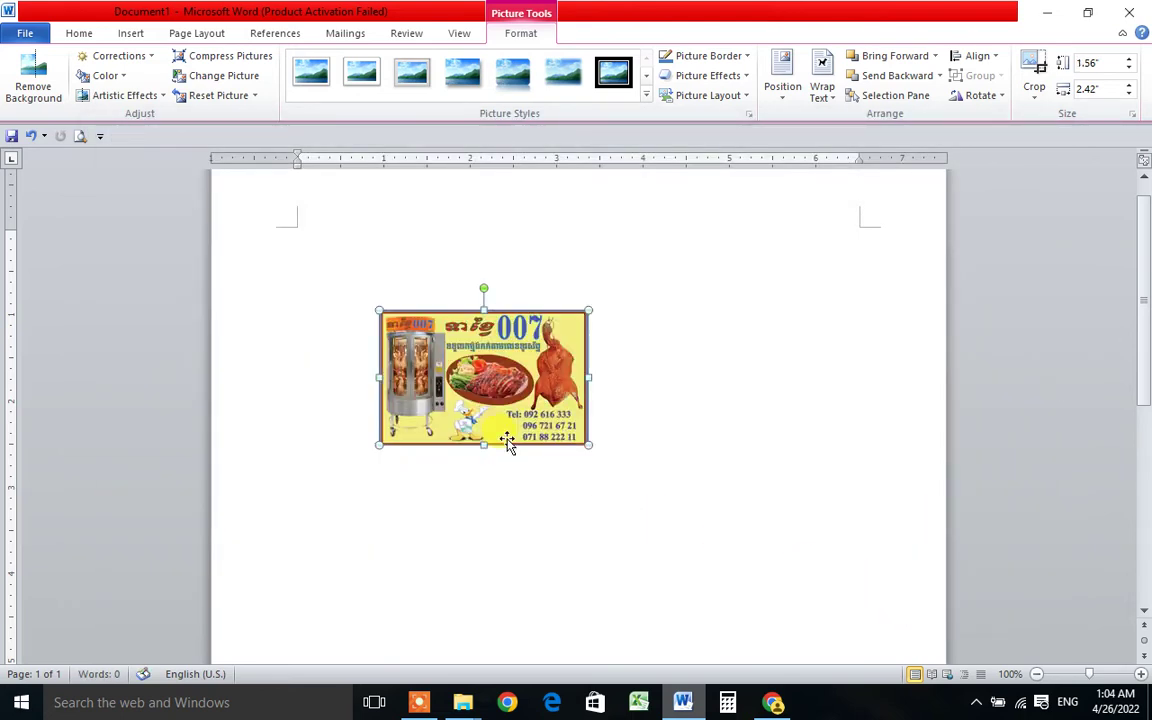
mouse_move(460, 362)
mouse_down()
mouse_move(754, 362)
mouse_move(442, 360)
mouse_up()
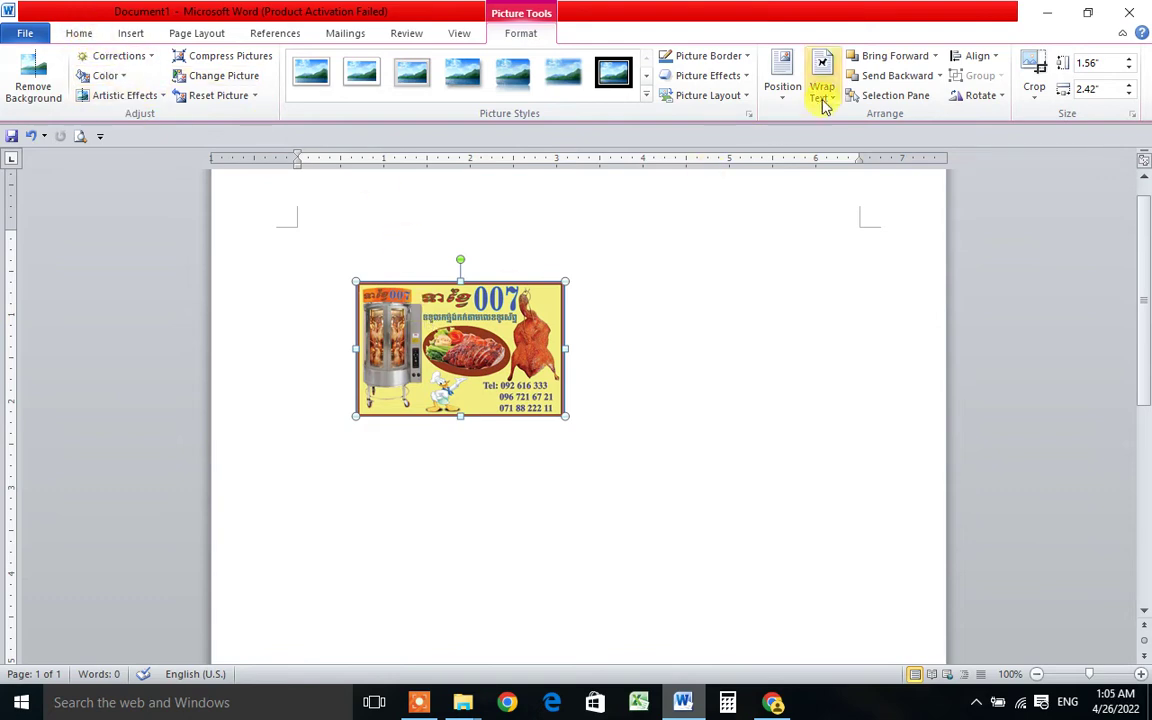
drag(420, 330, 439, 376)
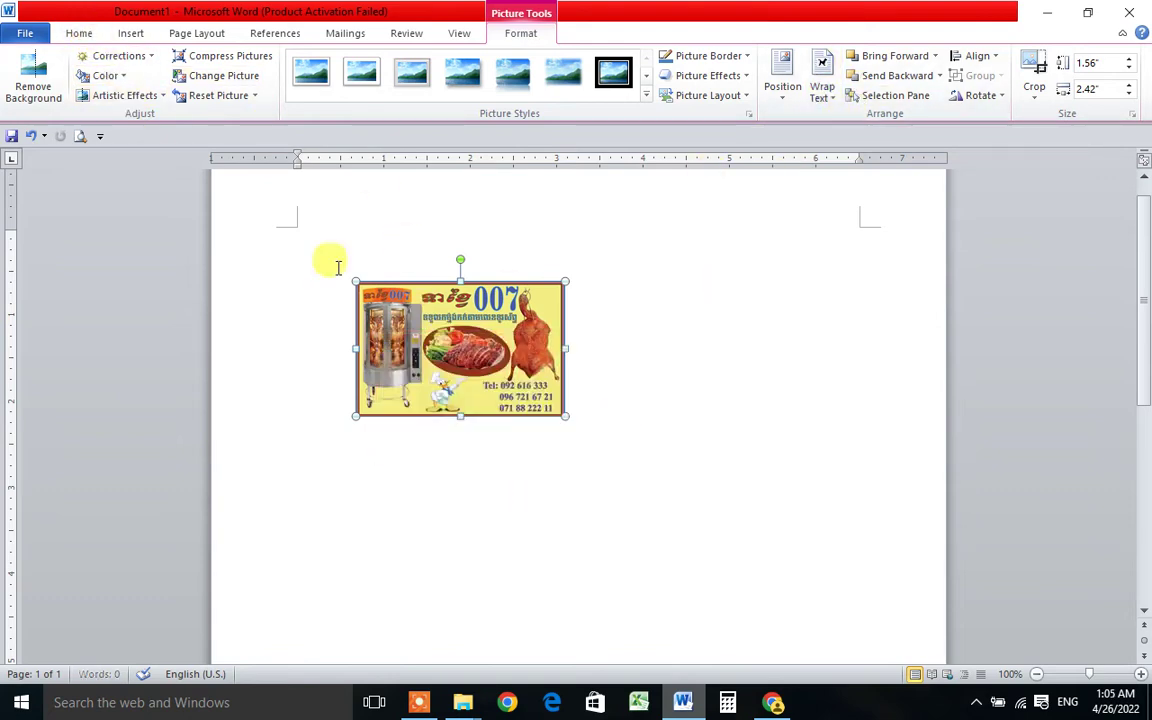
click(254, 97)
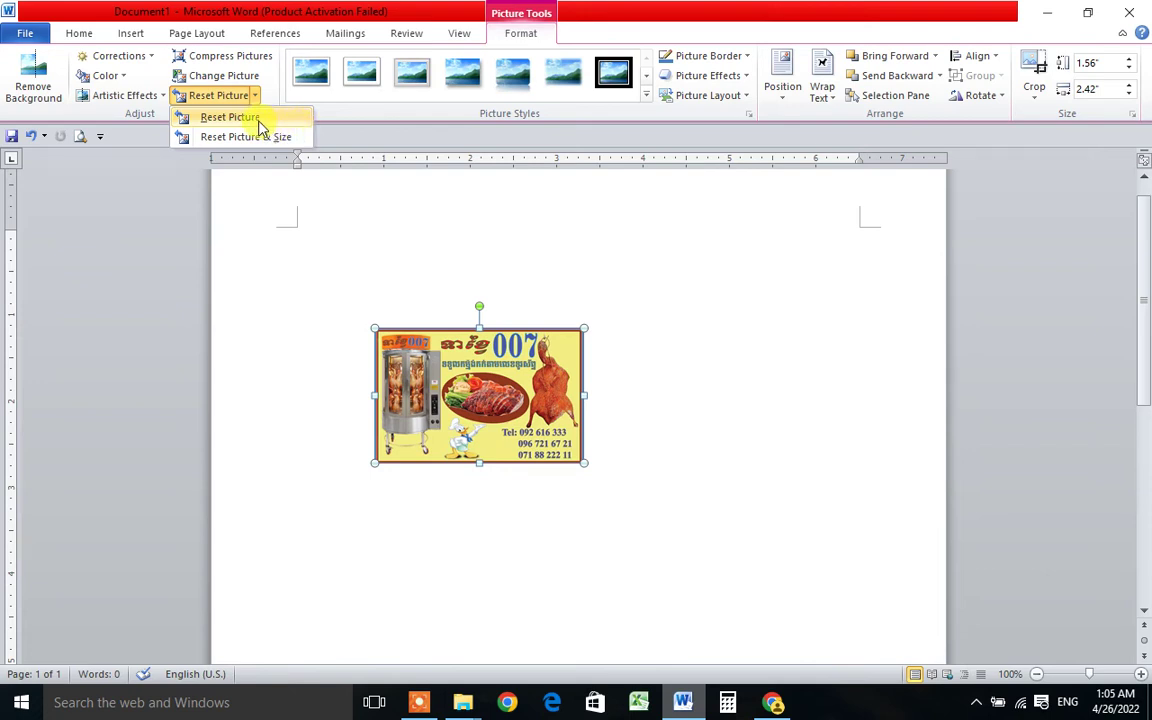
Reset the food ad's picture adjustments and restore it to its original size
click(259, 120)
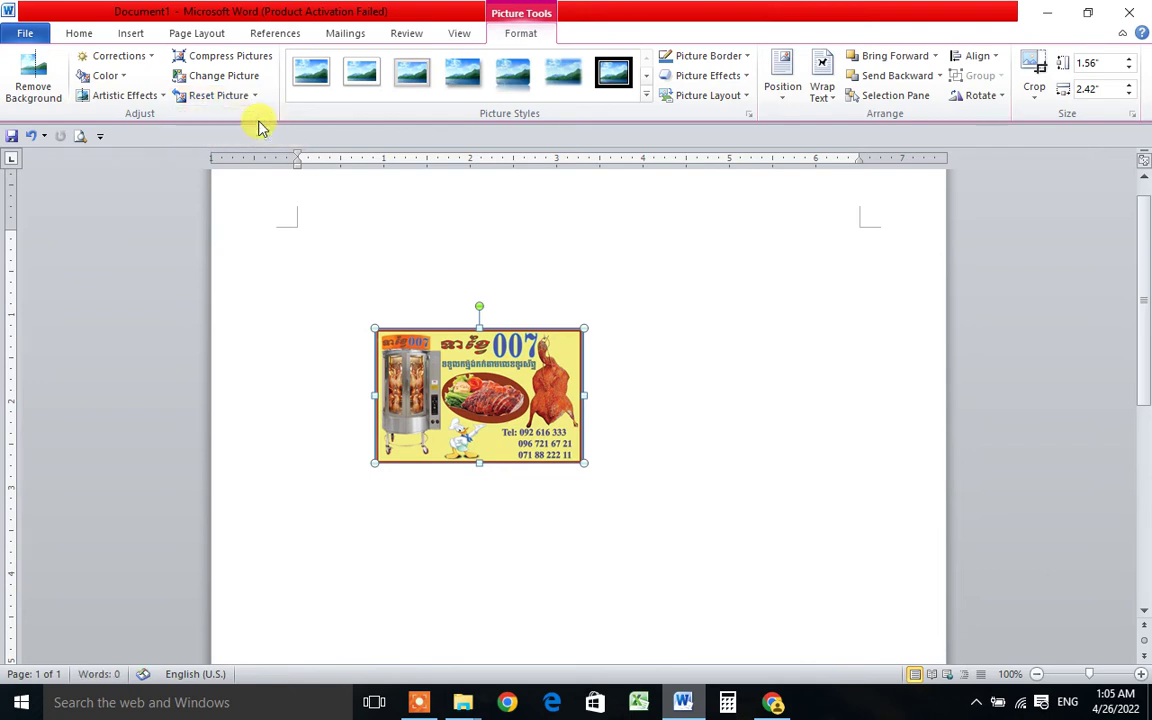
drag(438, 371, 373, 260)
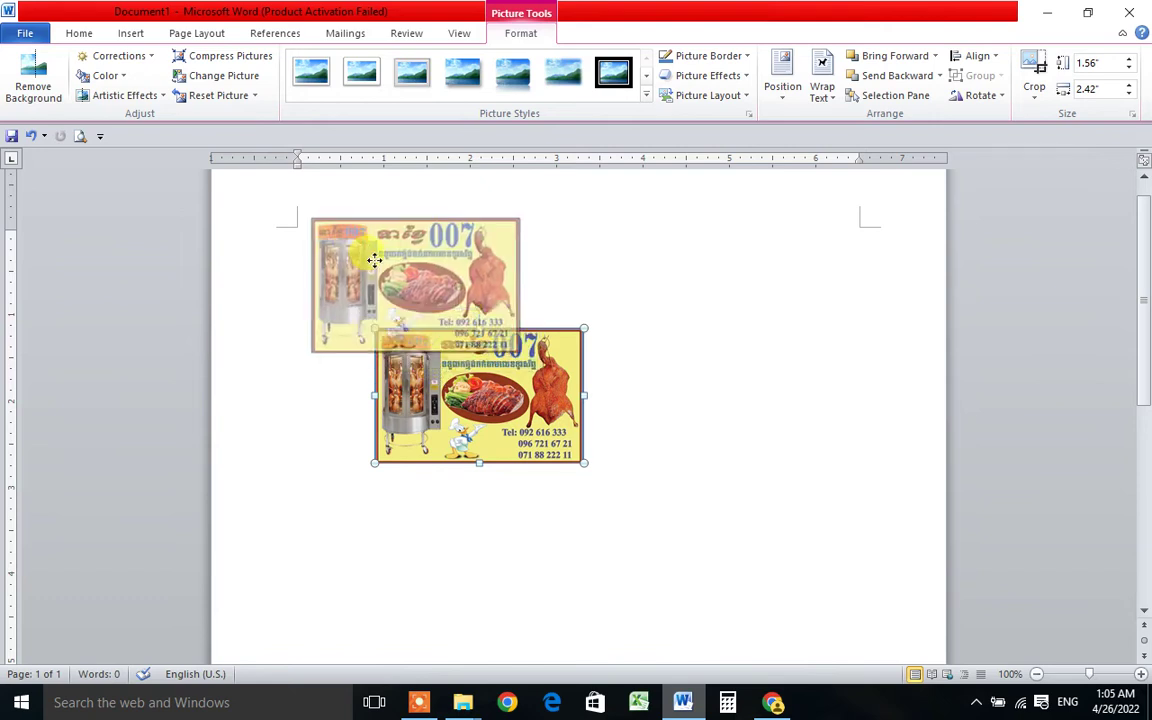
click(256, 97)
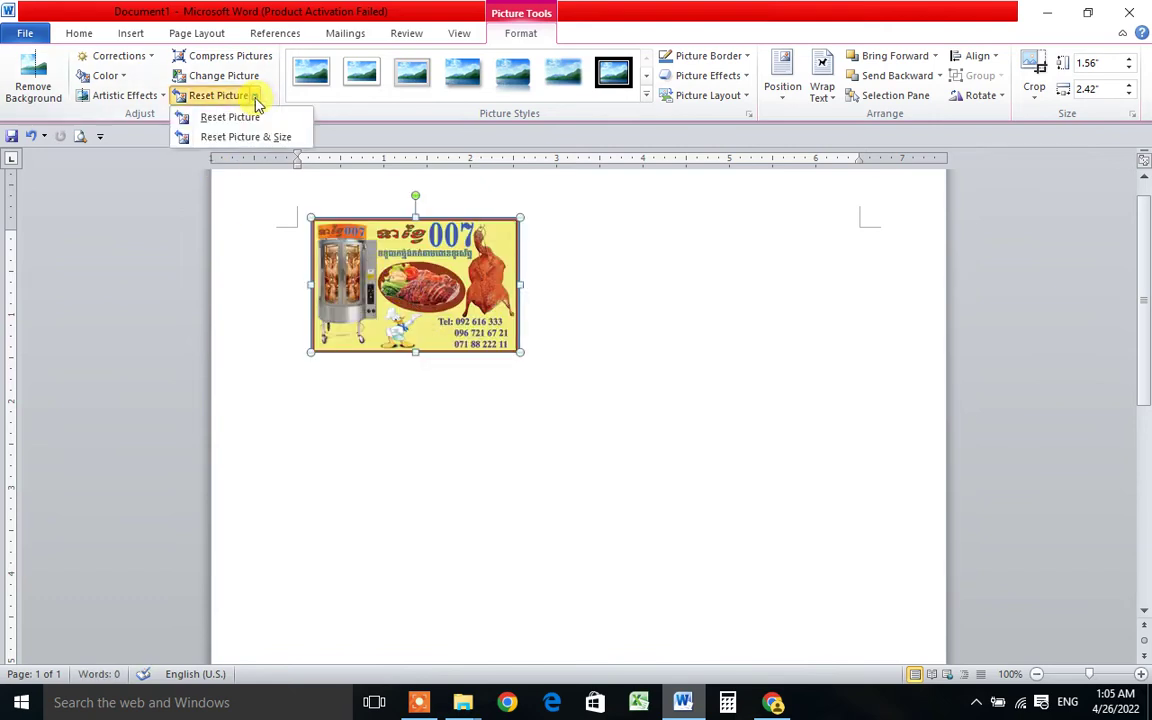
click(249, 117)
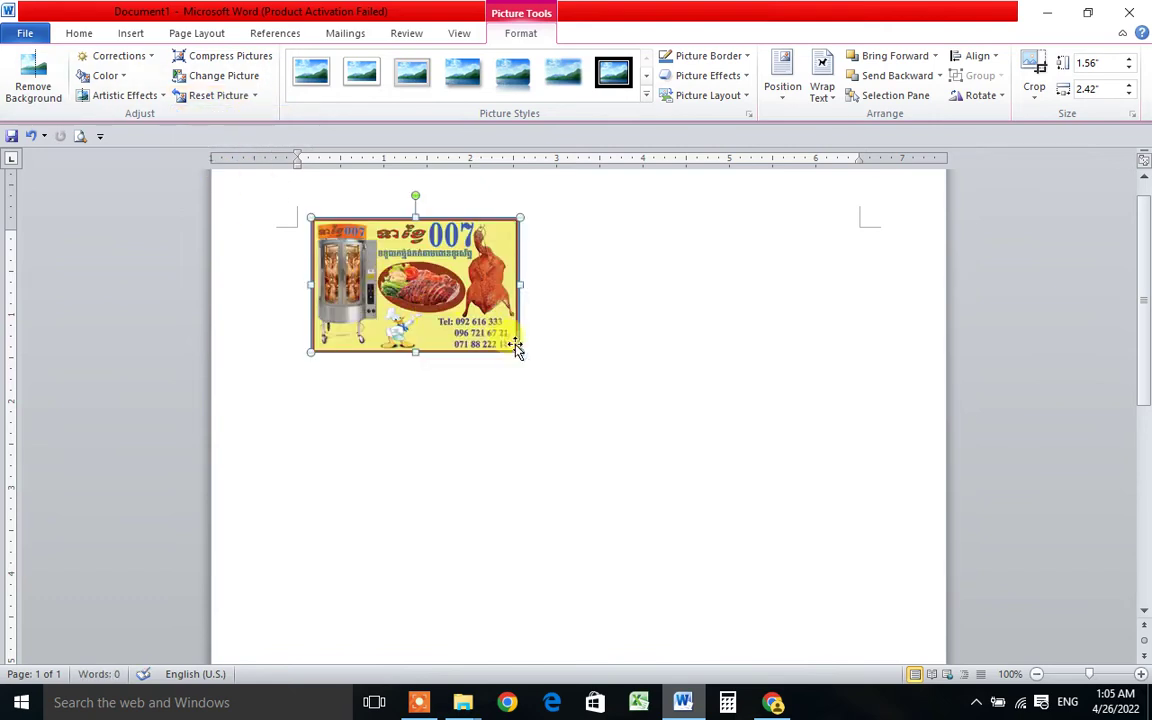
drag(520, 352, 823, 547)
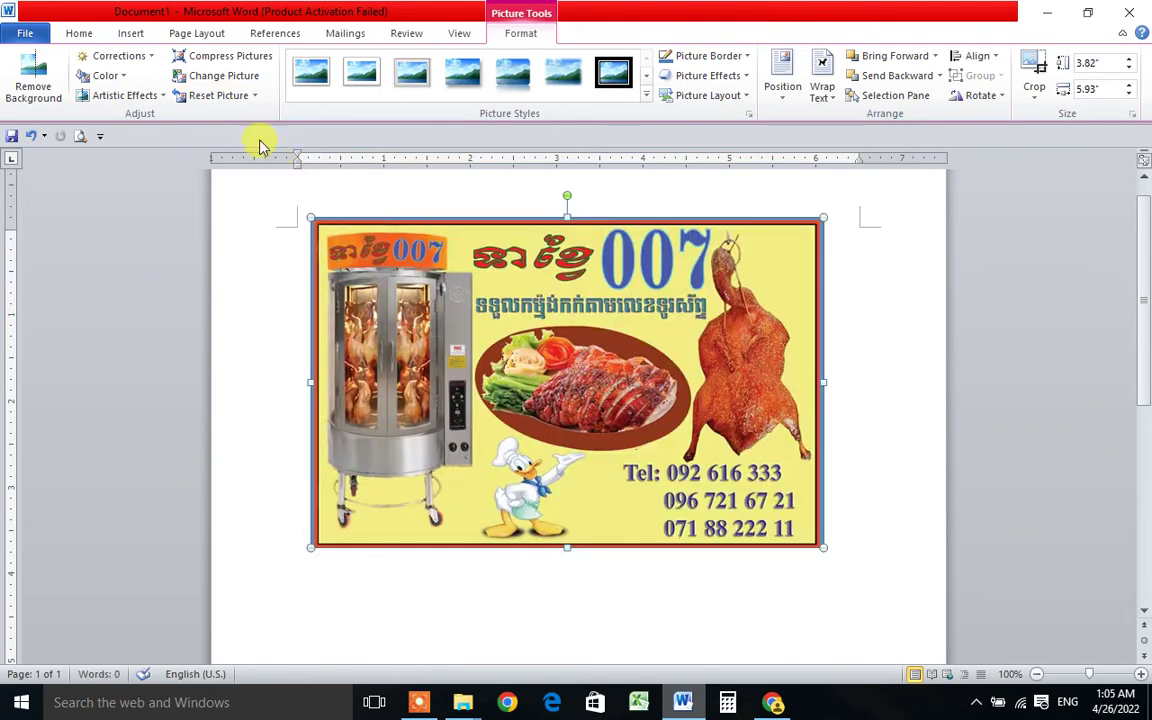
click(253, 97)
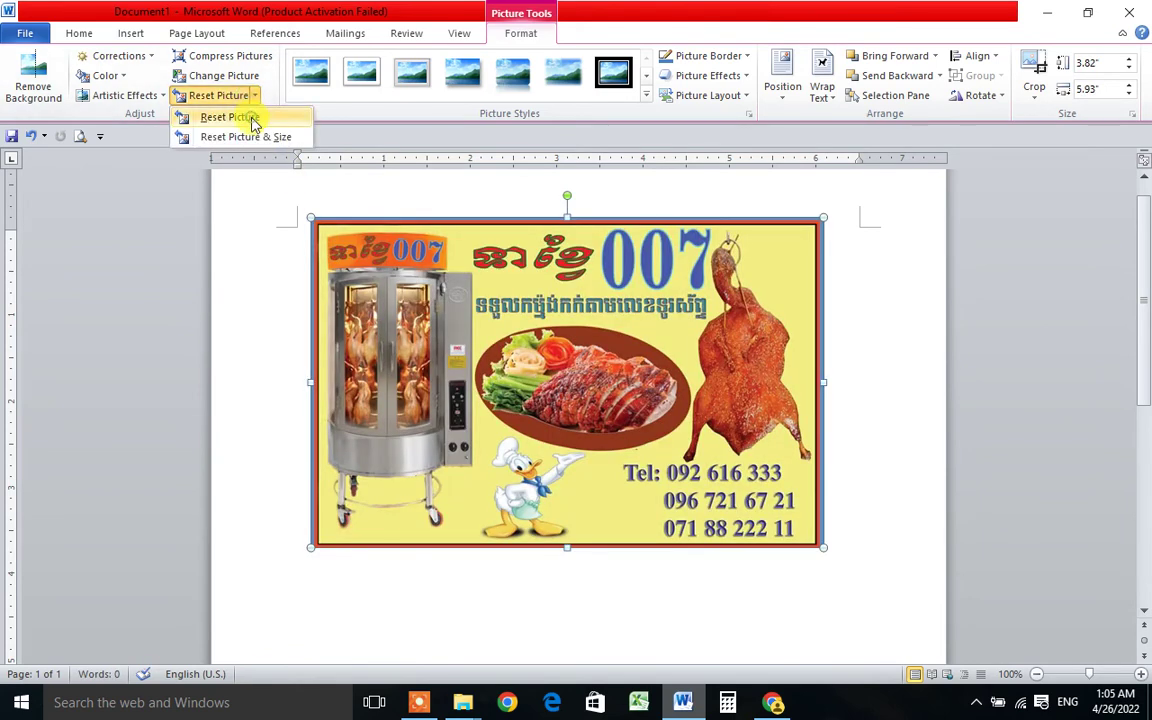
click(253, 119)
click(255, 100)
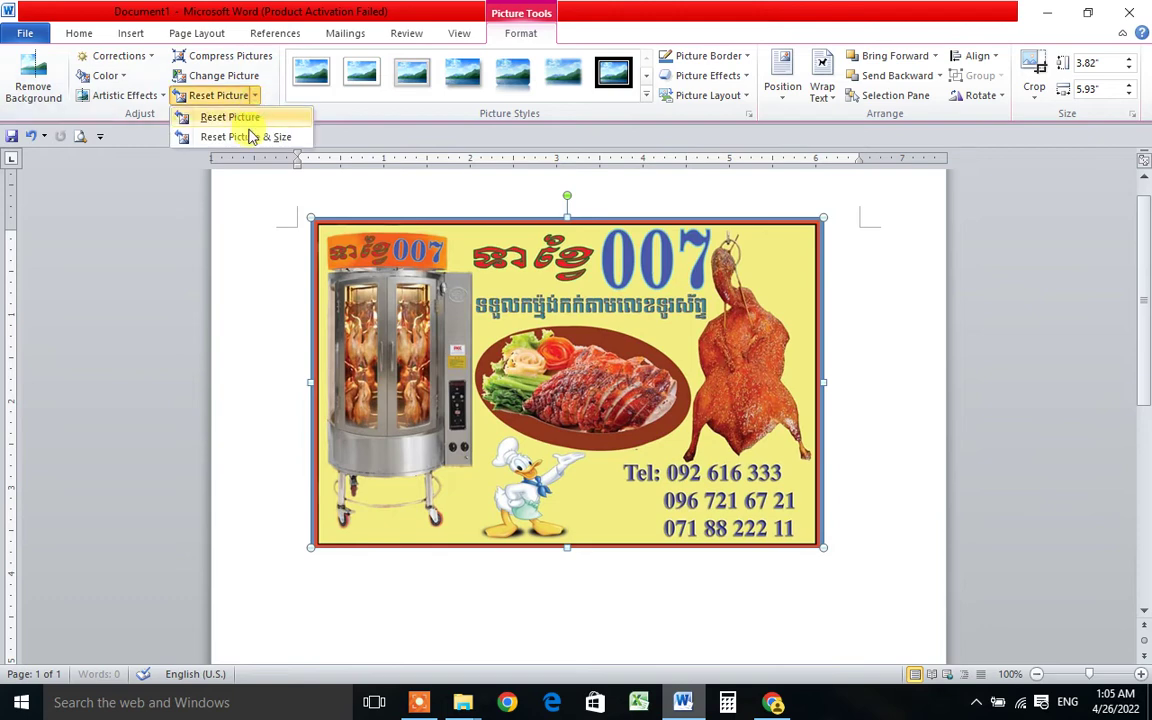
click(244, 136)
Shrink the food ad to 2.96" by 4.6" and place it near the page's top centre
scroll(510, 290, down, 2)
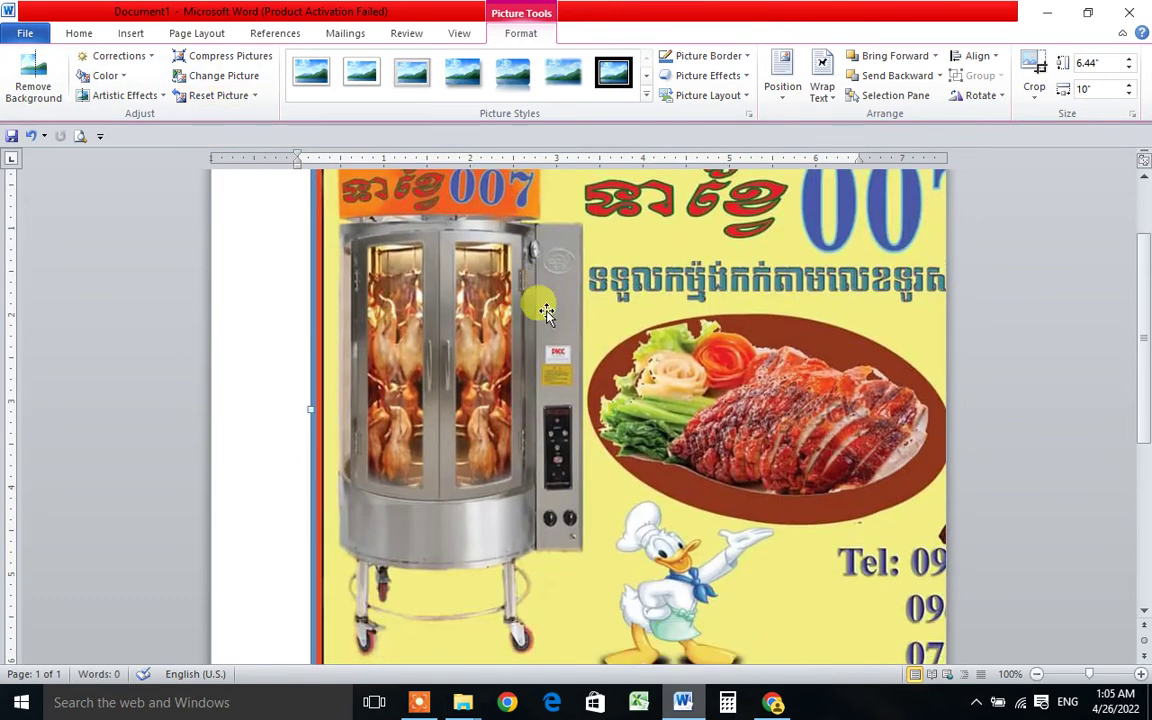
drag(540, 303, 380, 305)
scroll(660, 373, down, 4)
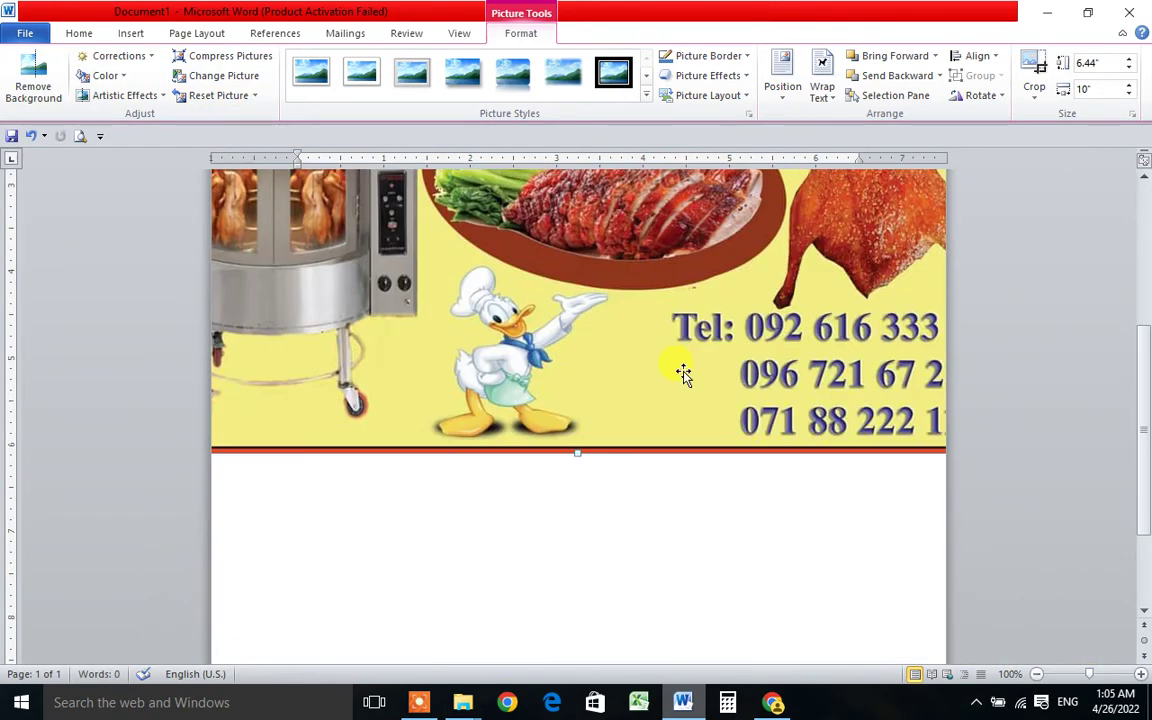
drag(281, 447, 428, 461)
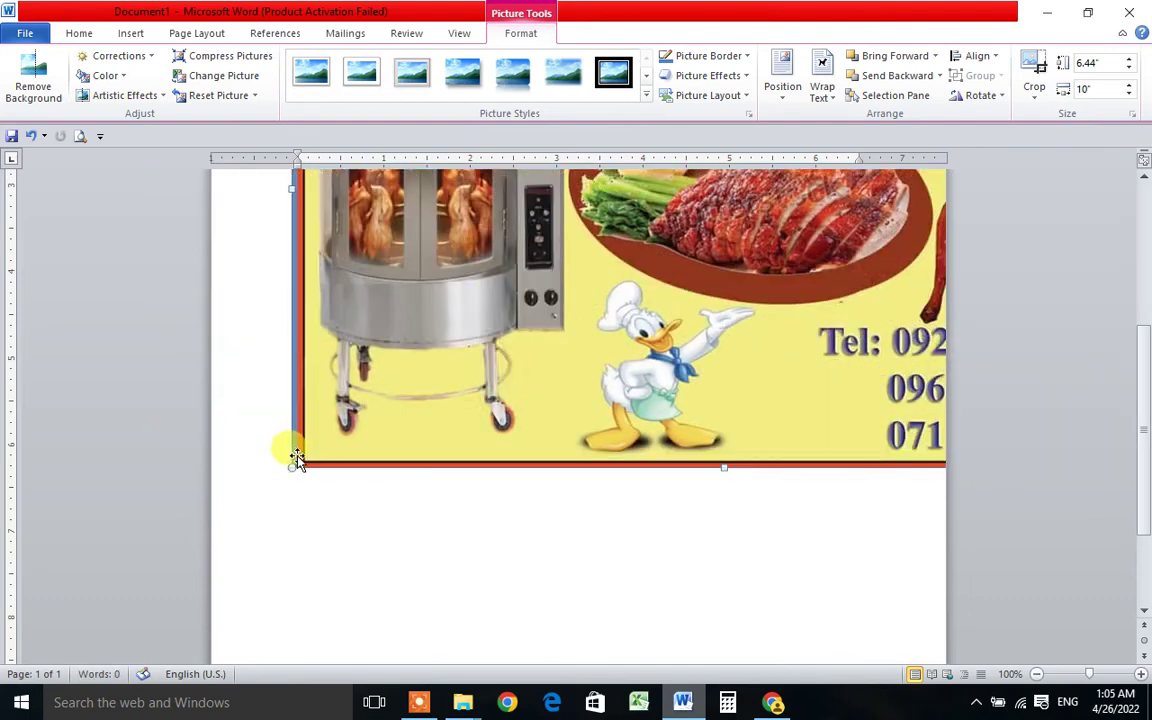
drag(290, 465, 548, 290)
drag(707, 239, 440, 408)
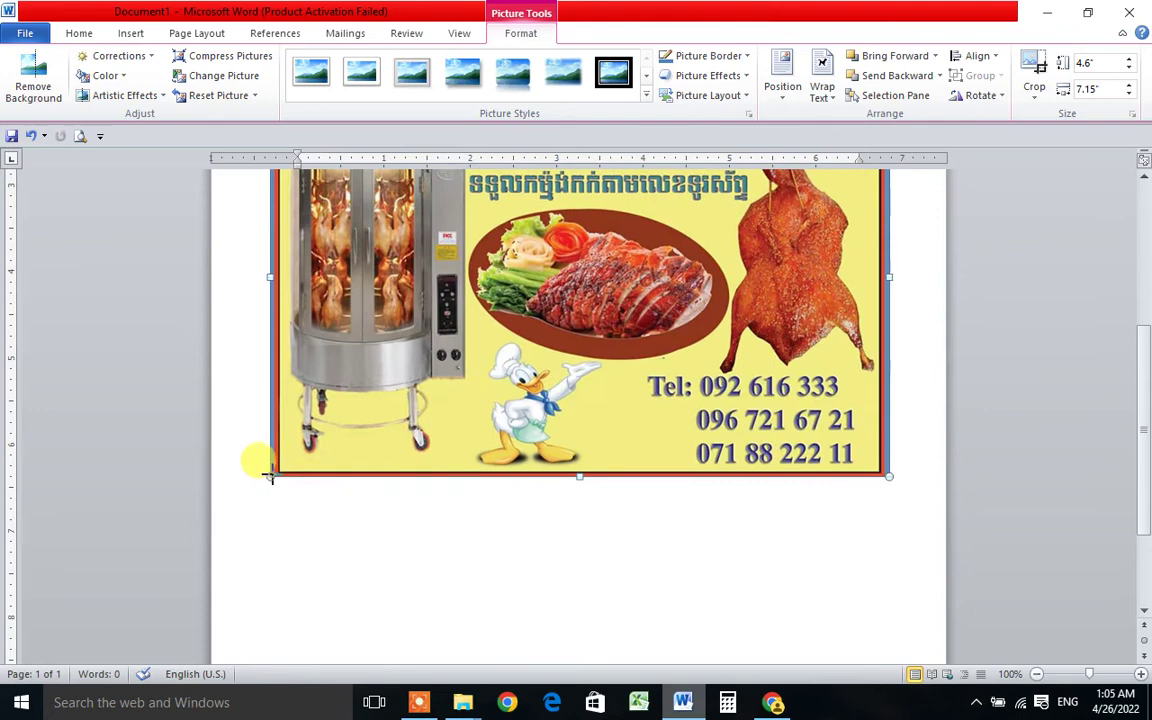
drag(269, 476, 491, 333)
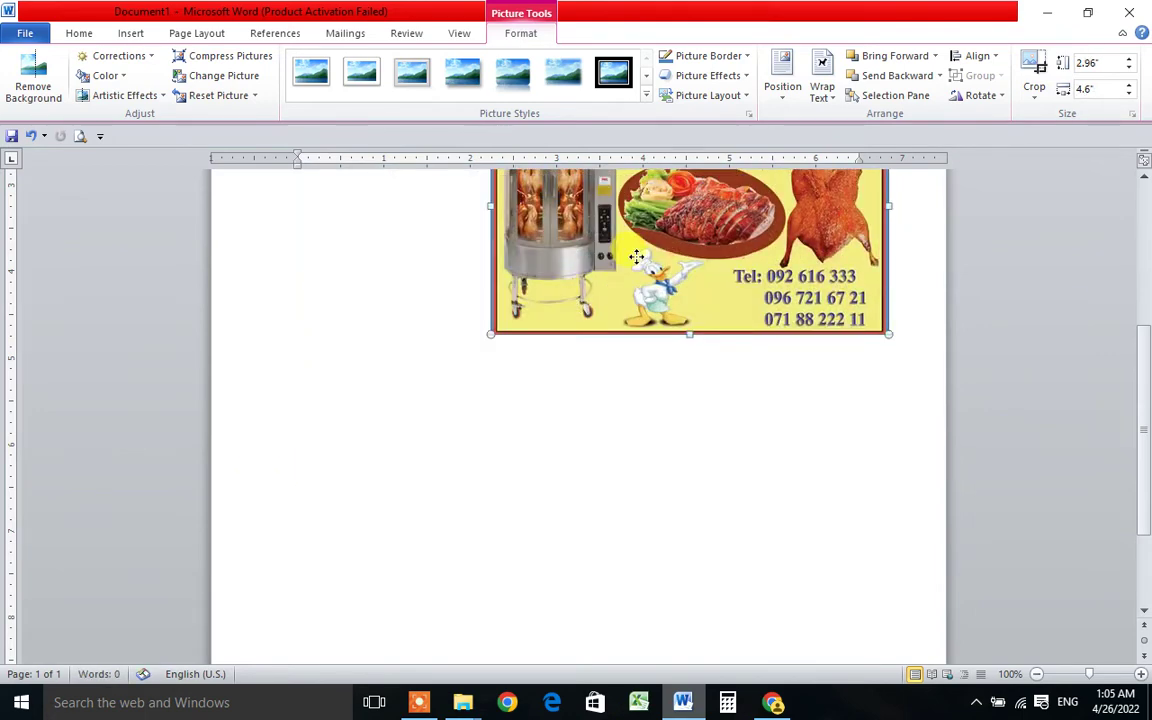
drag(636, 257, 444, 392)
mouse_move(546, 350)
mouse_down()
mouse_move(565, 350)
mouse_move(595, 322)
mouse_up()
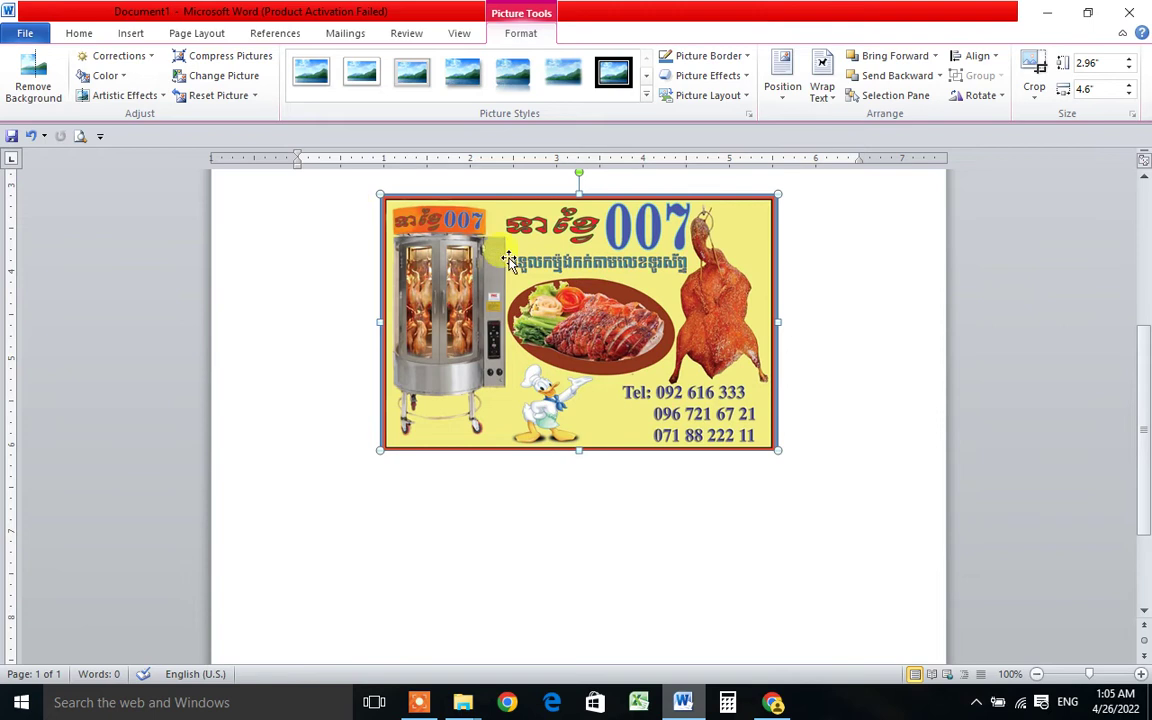
drag(568, 310, 561, 398)
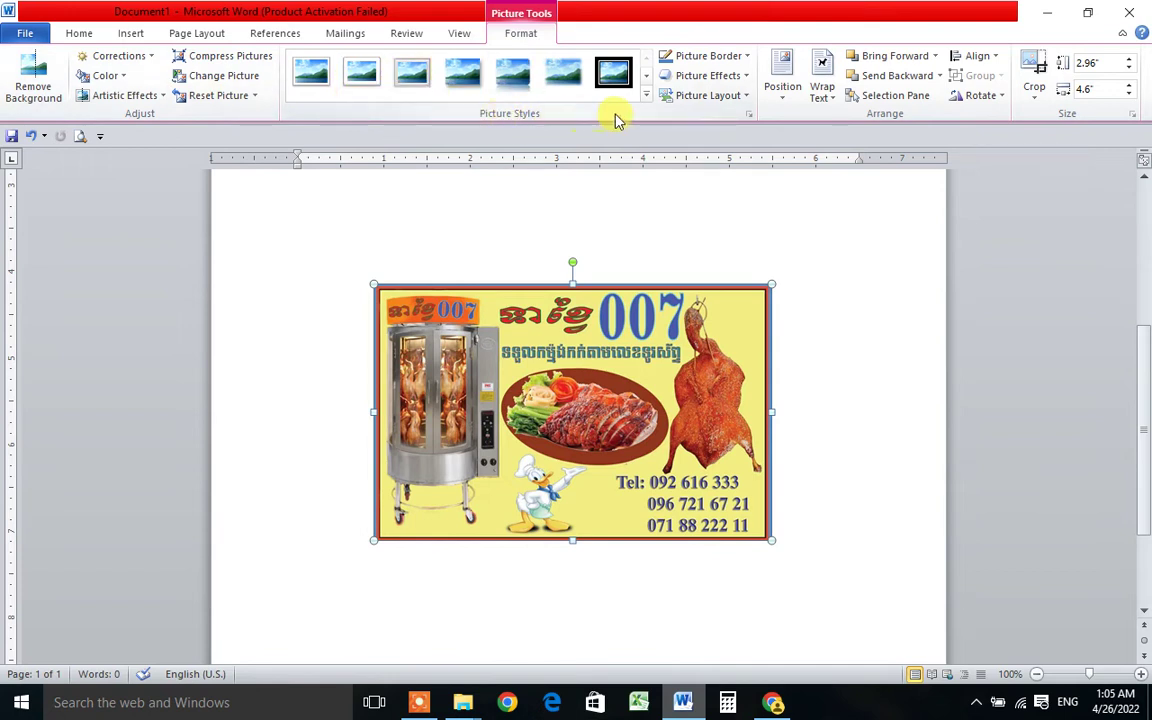
Preview the Picture Styles gallery and close it without applying a style
click(645, 96)
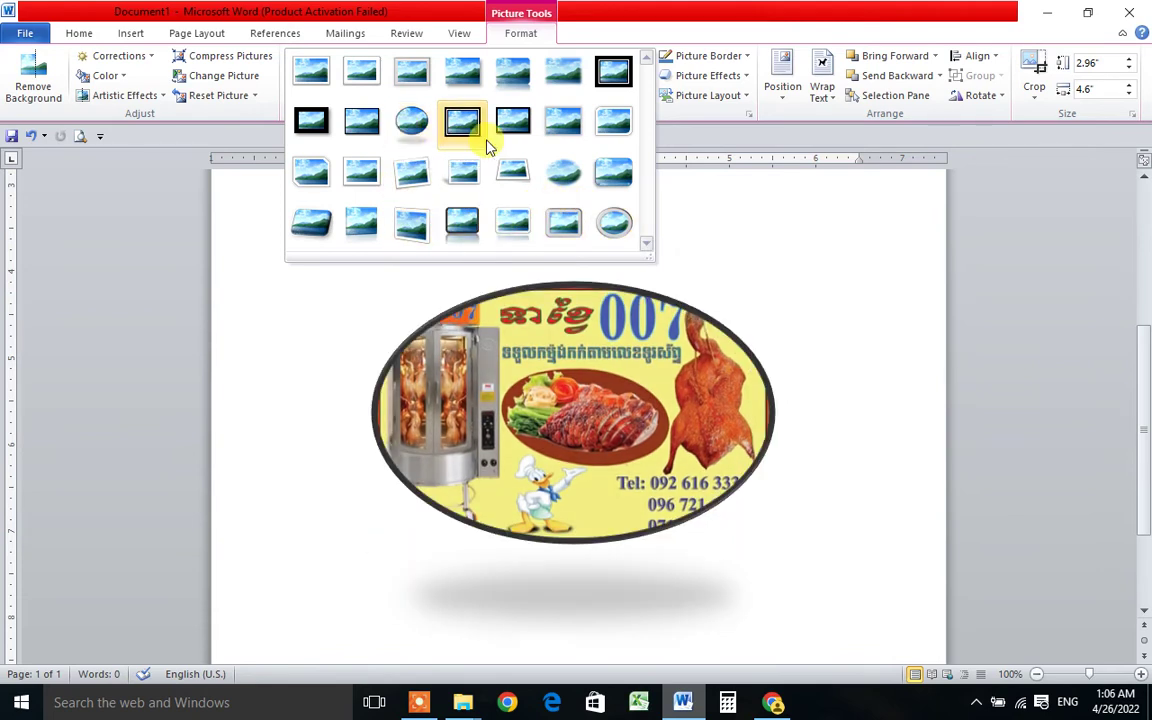
click(748, 235)
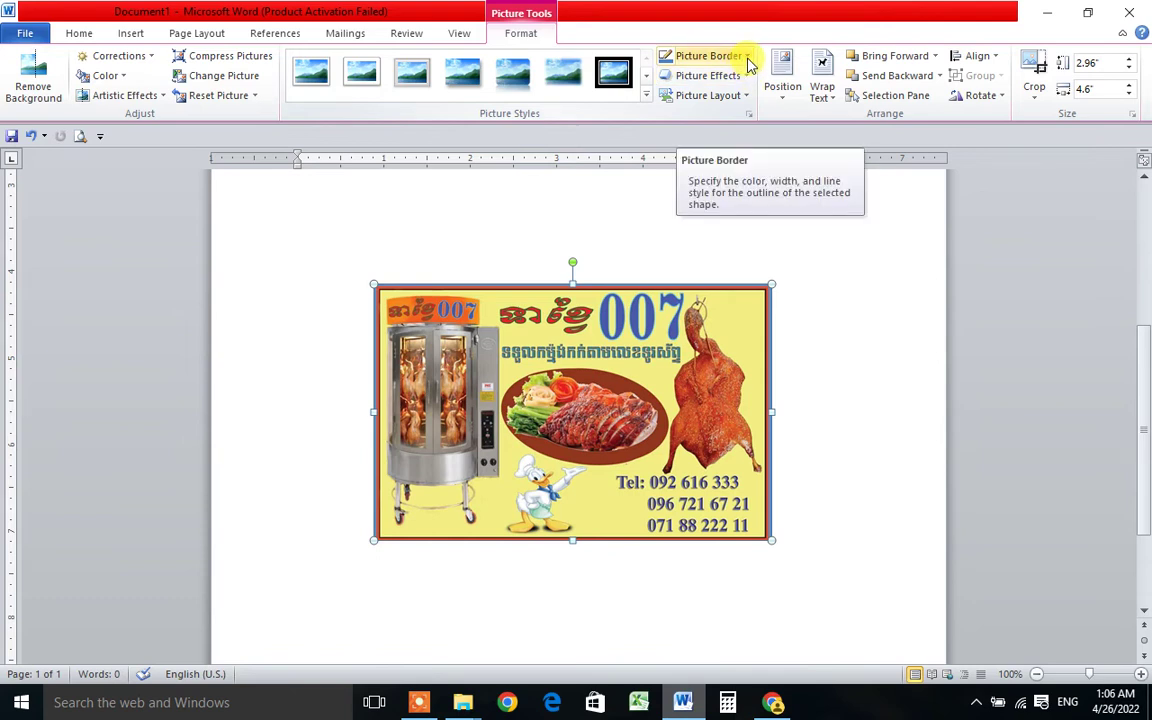
Set the food ad picture's border weight to 6 pt and its line style to dashed
click(748, 57)
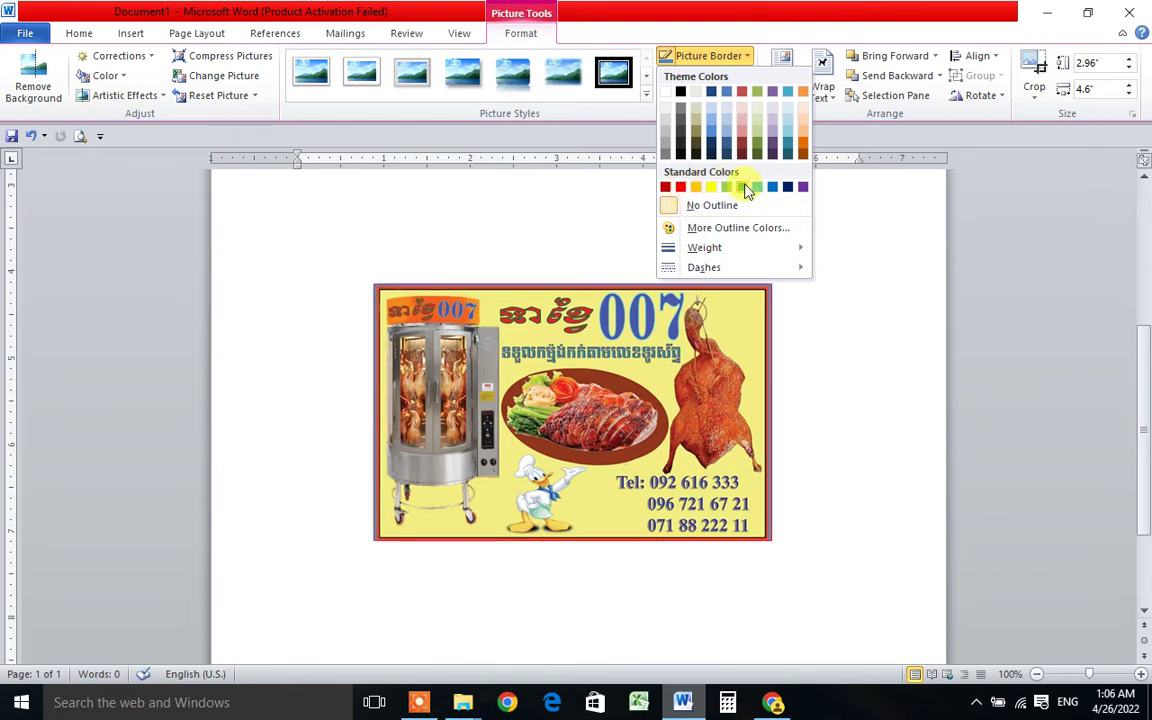
mouse_move(768, 258)
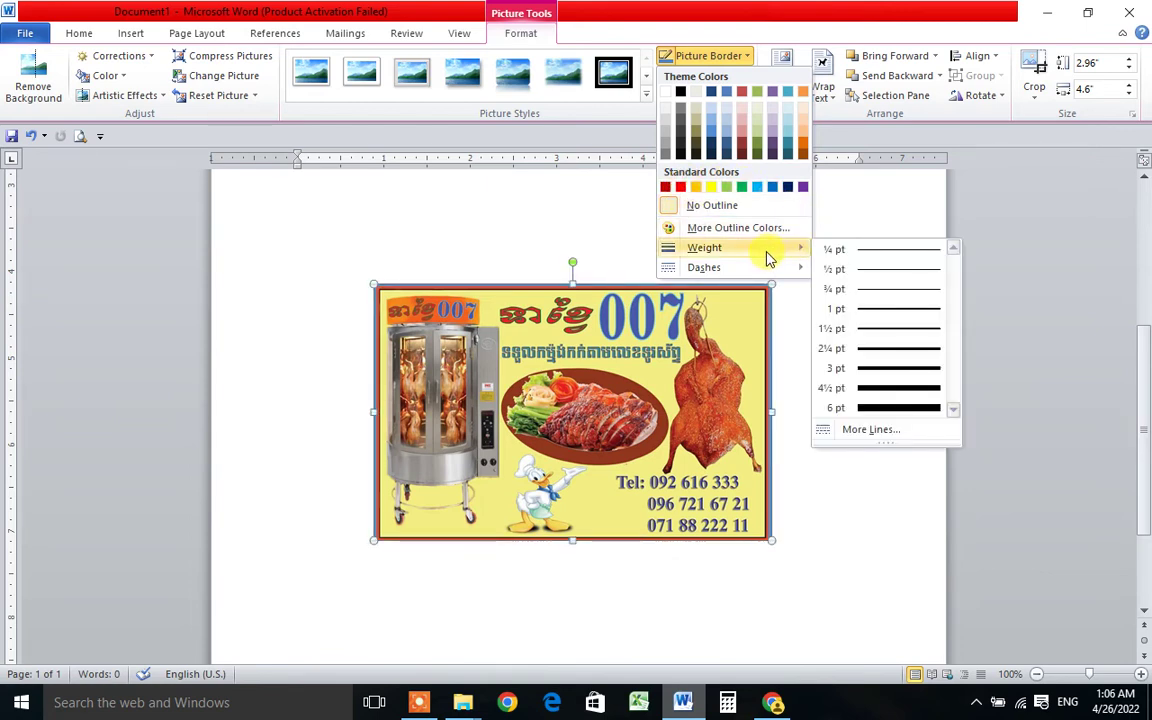
click(891, 408)
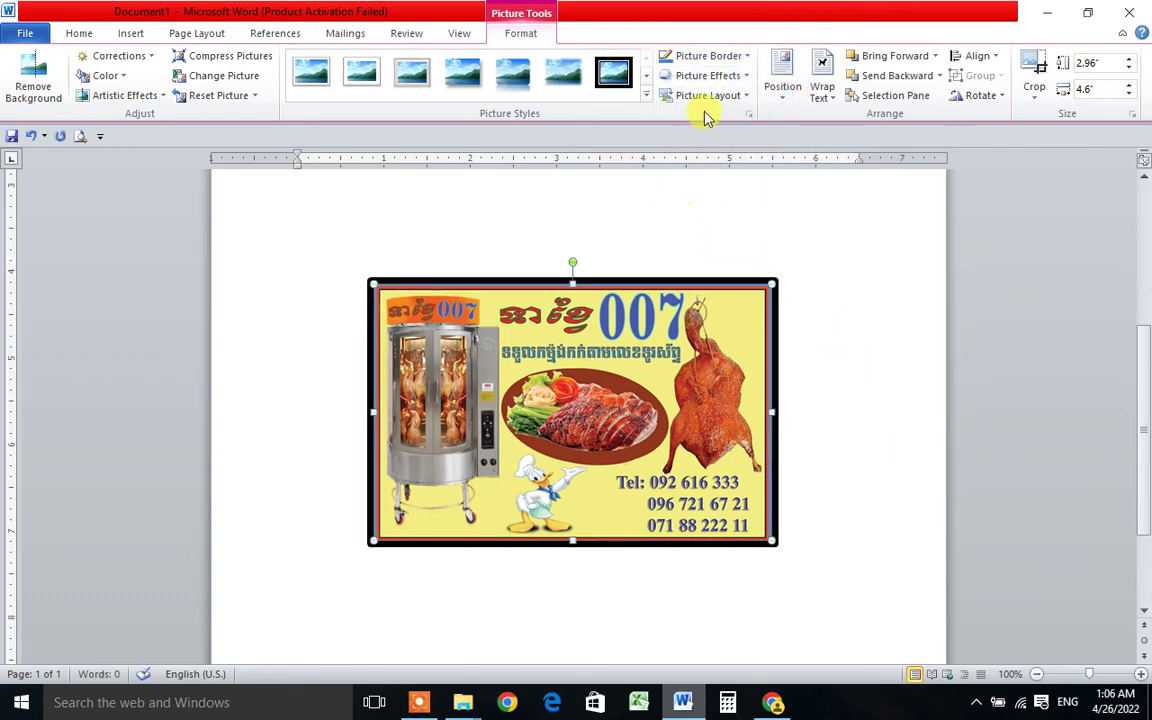
click(748, 57)
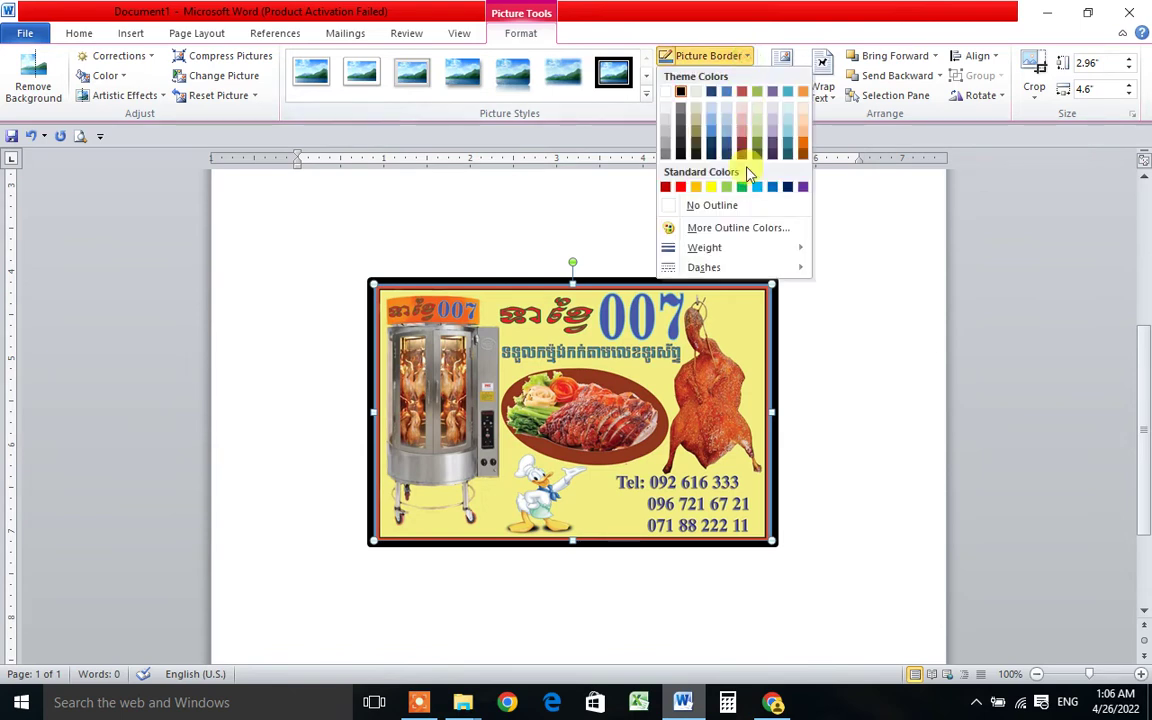
mouse_move(745, 272)
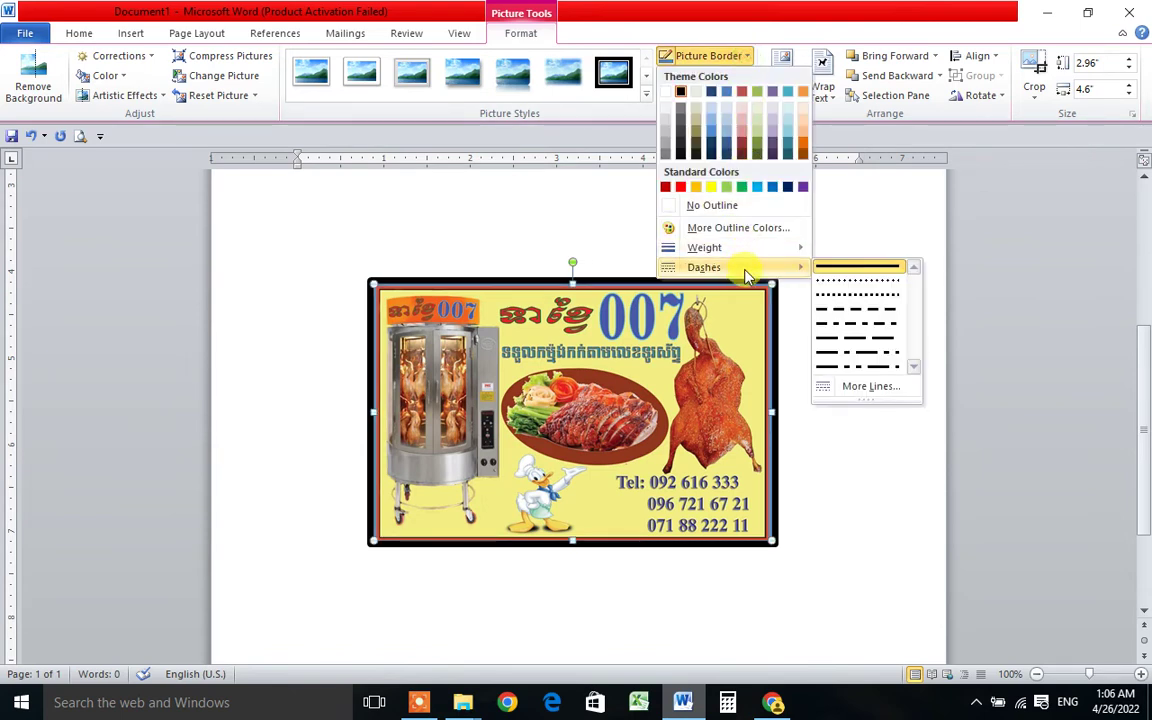
click(827, 320)
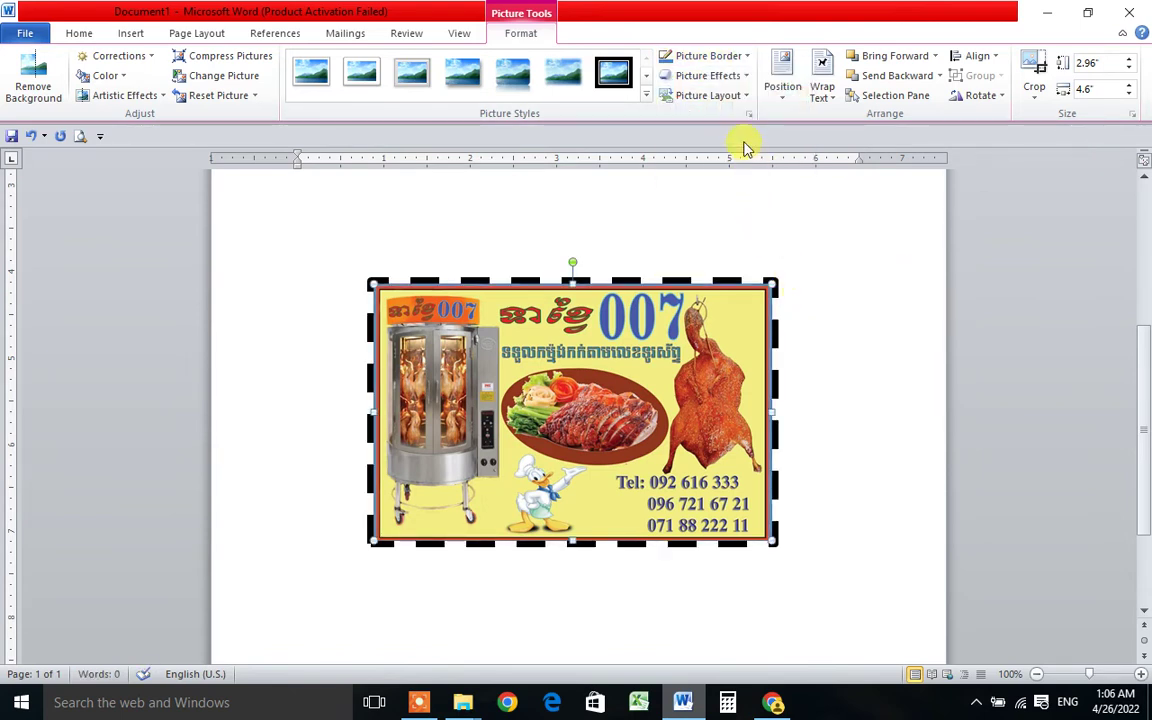
click(744, 78)
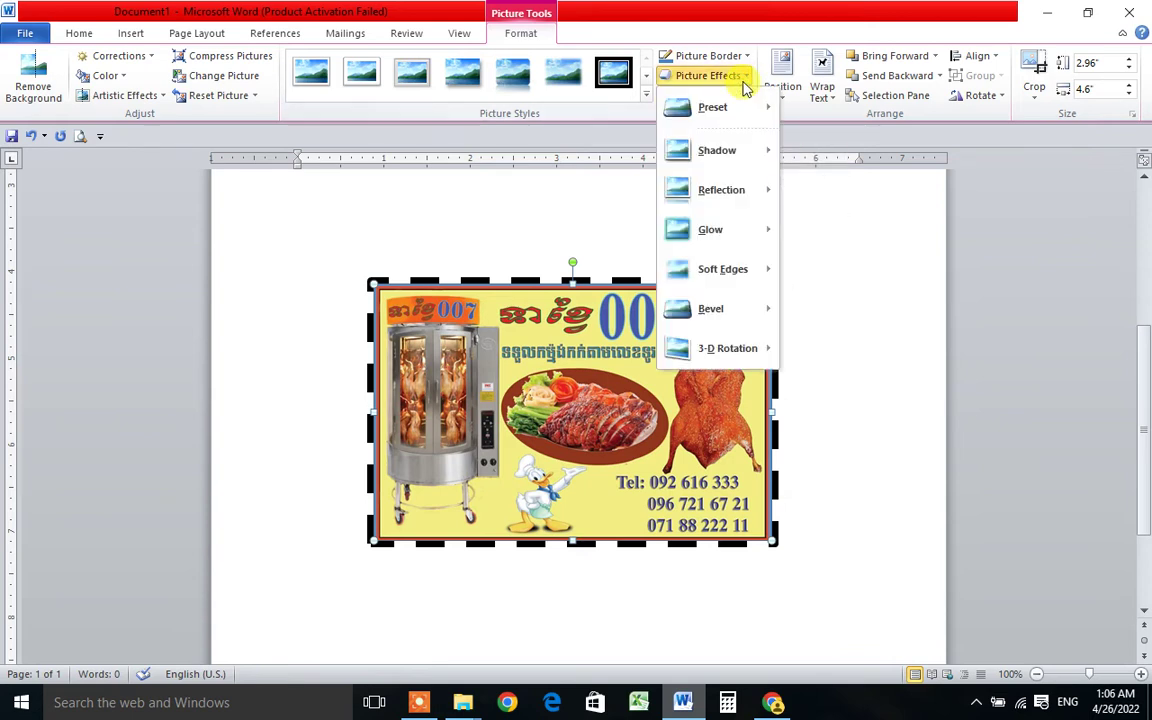
mouse_move(740, 110)
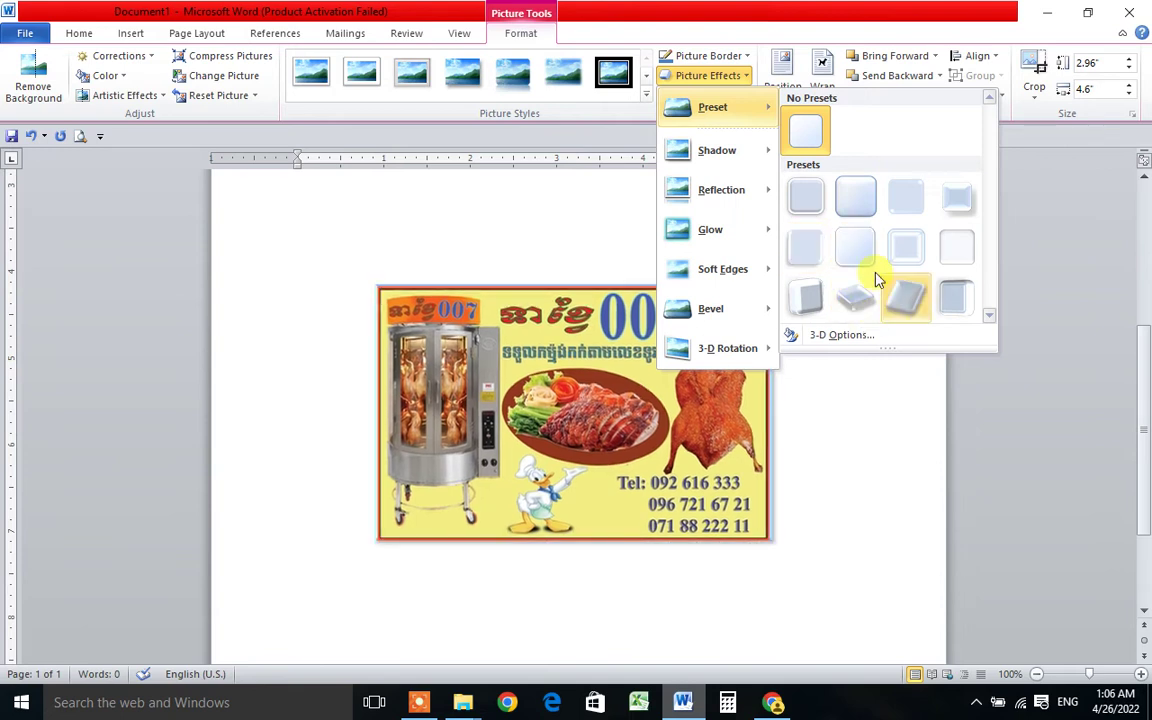
mouse_move(737, 155)
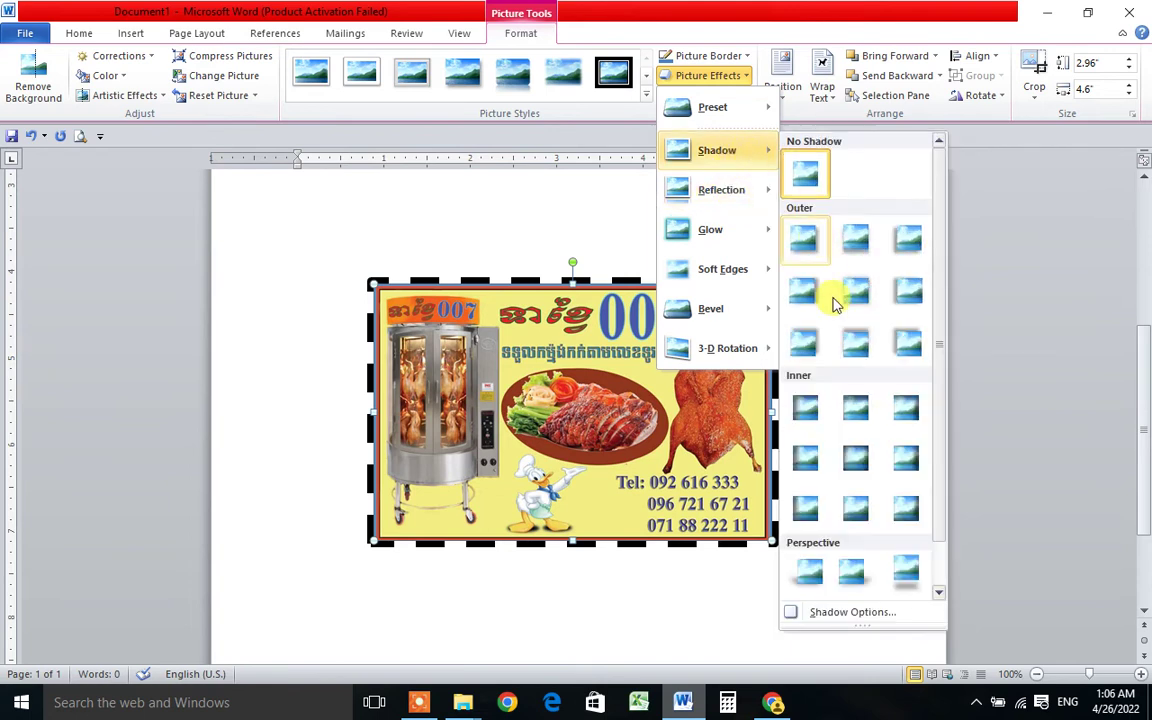
mouse_move(758, 200)
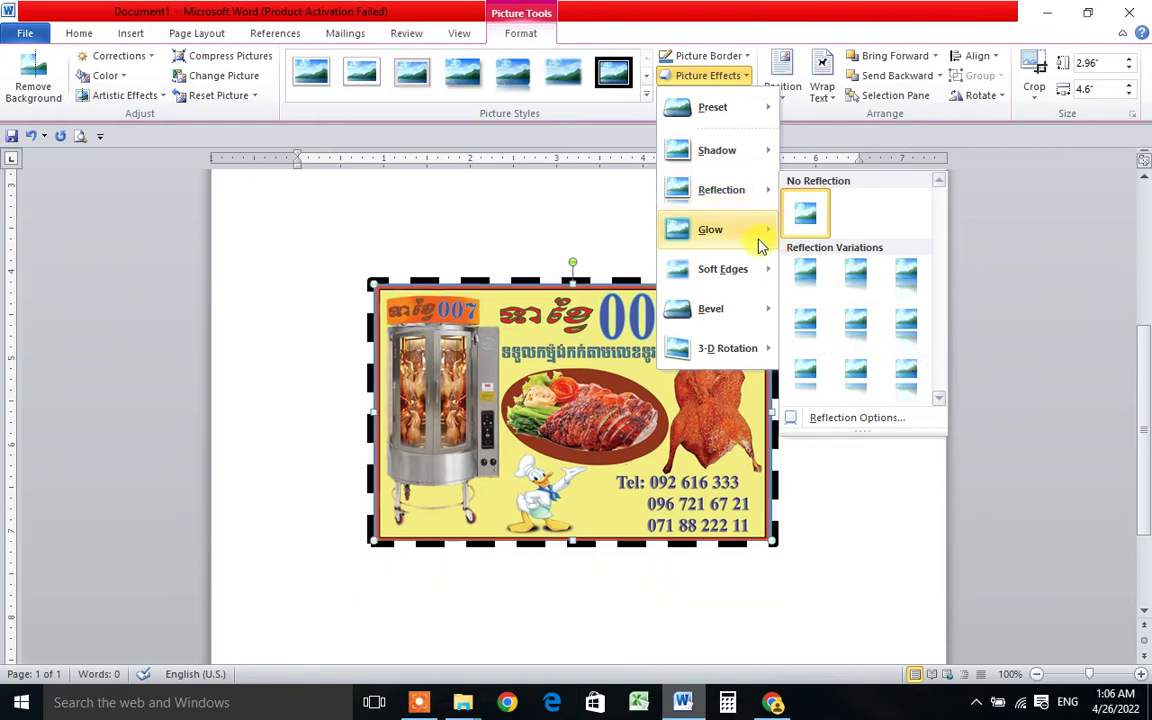
mouse_move(758, 239)
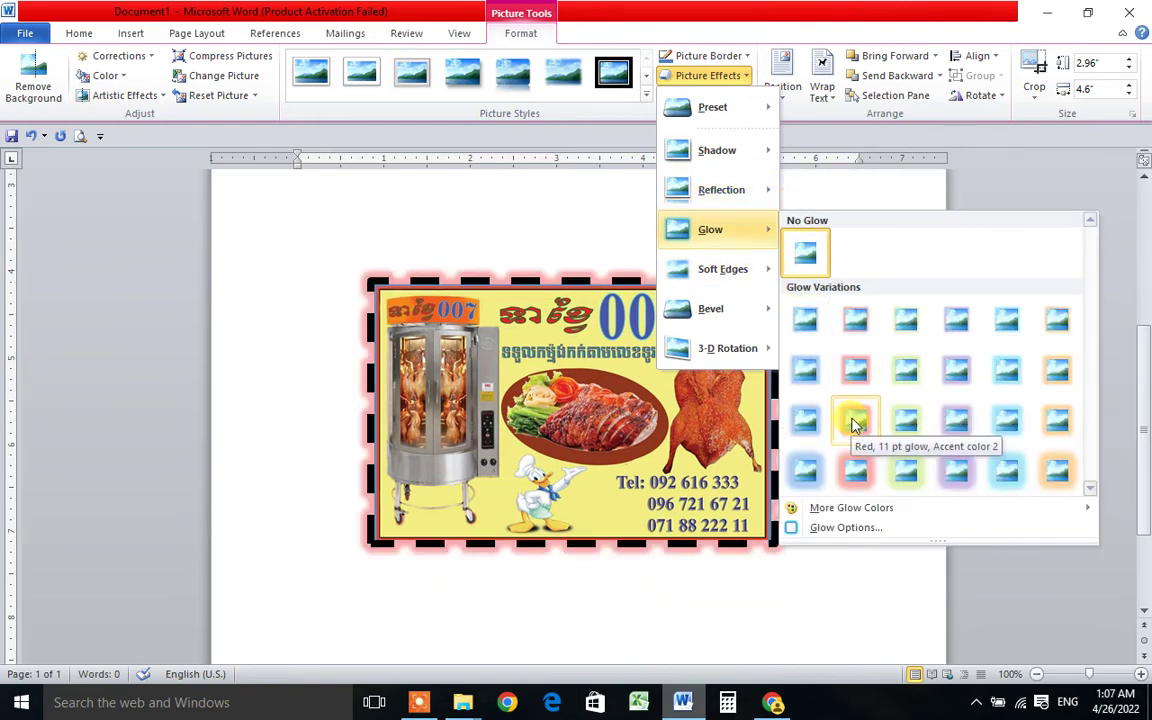
mouse_move(746, 276)
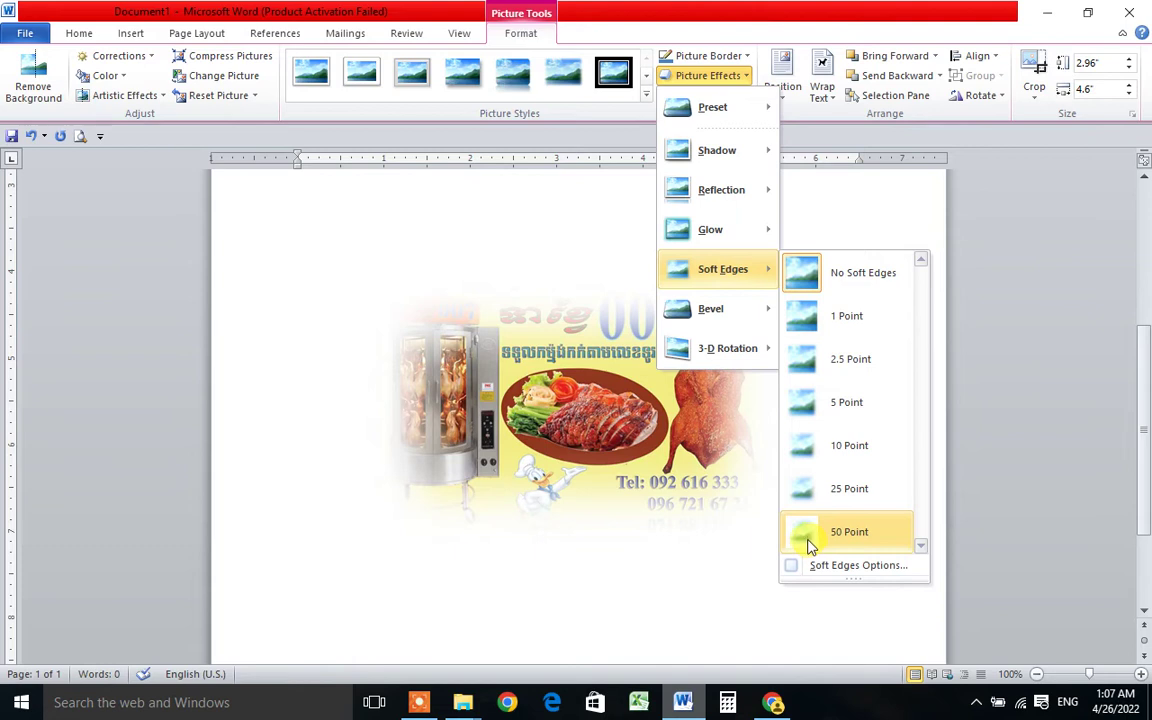
mouse_move(740, 310)
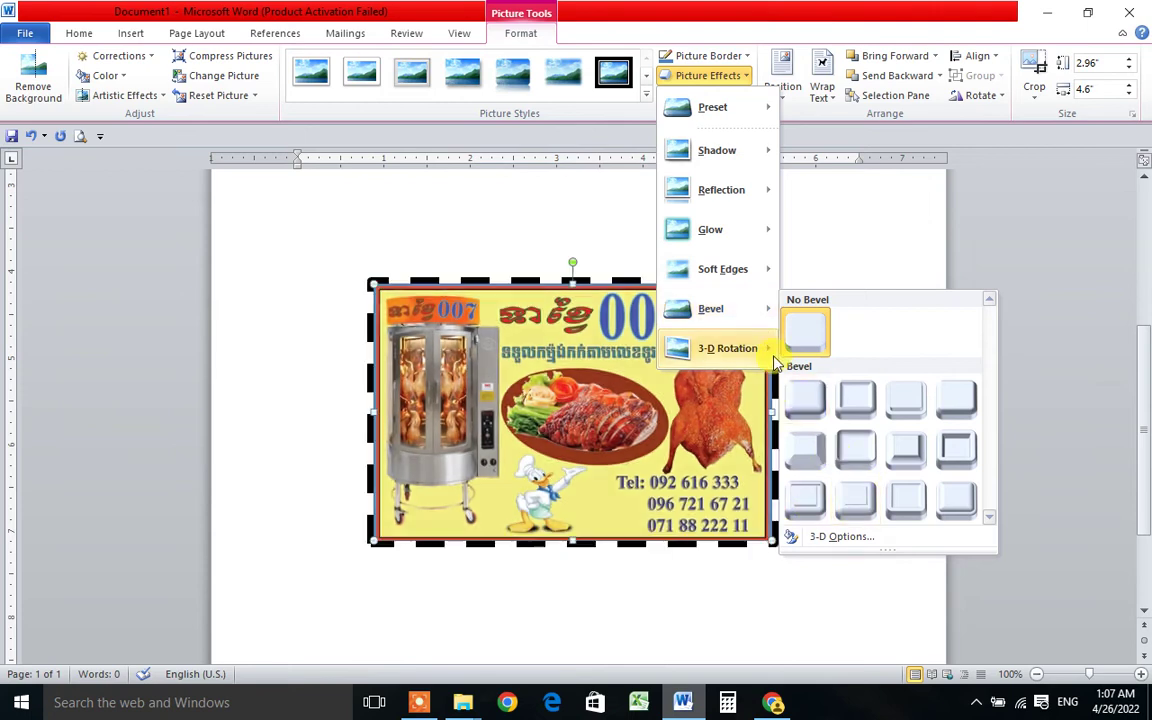
mouse_move(762, 348)
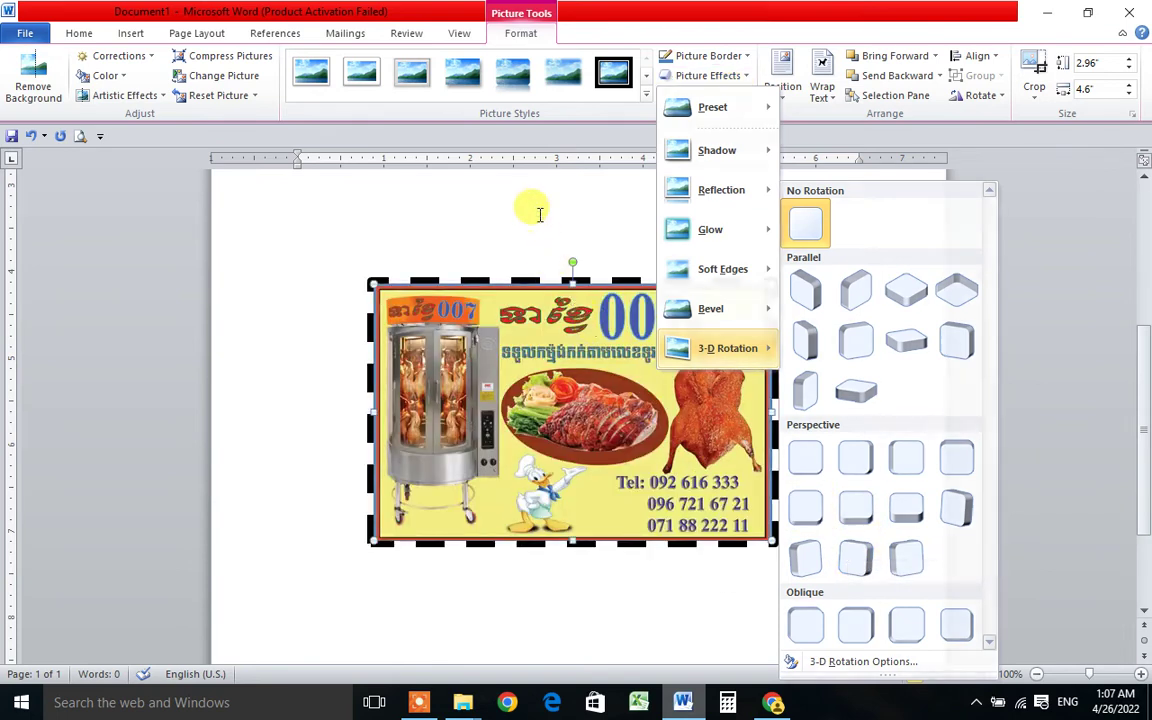
click(539, 213)
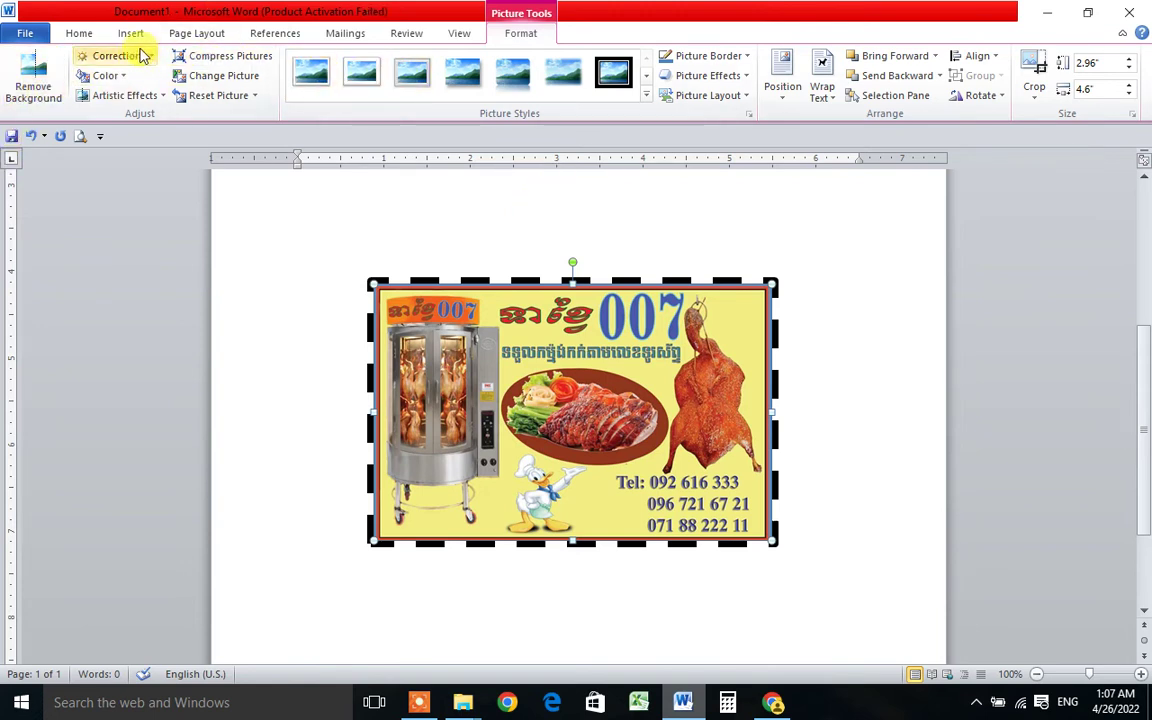
Convert the food ad into a Bending Picture Accent List graphic captioned 'cambodia'
click(746, 96)
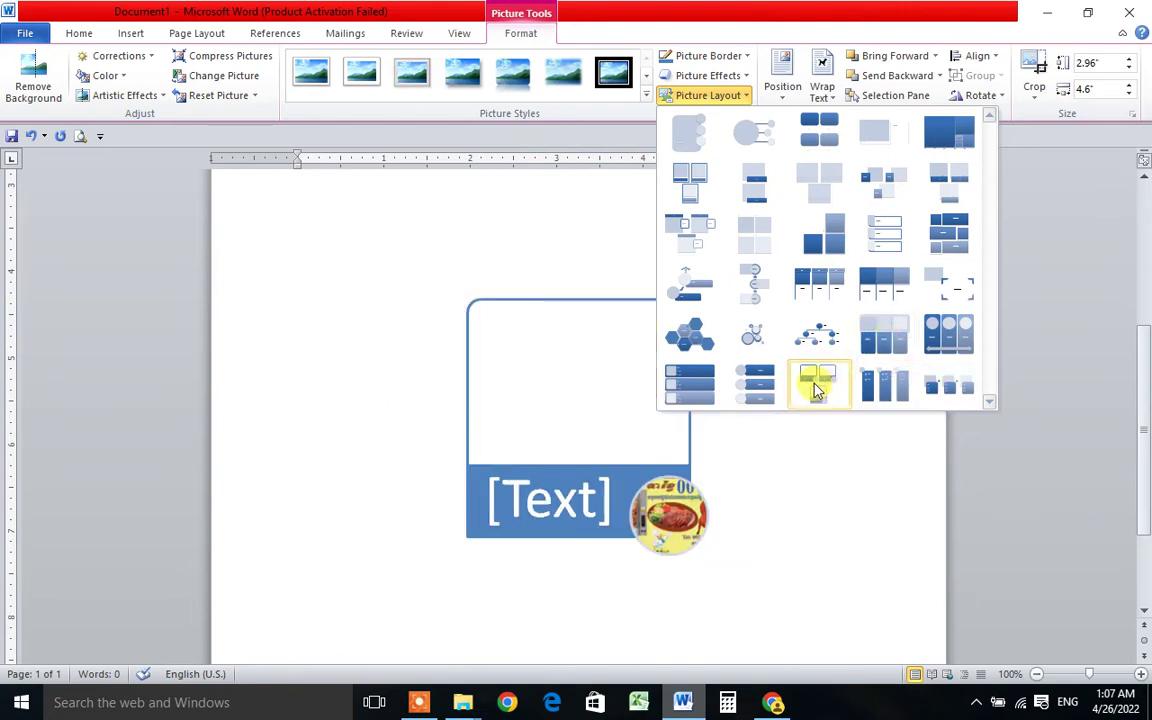
click(802, 378)
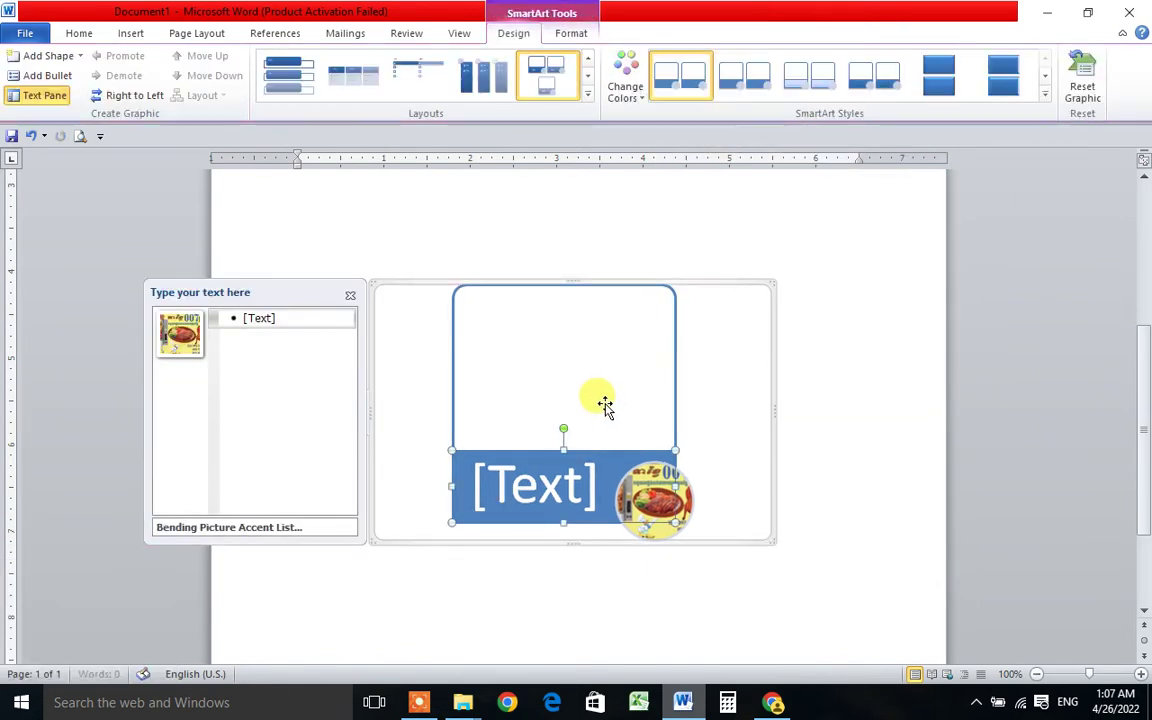
drag(280, 300, 295, 304)
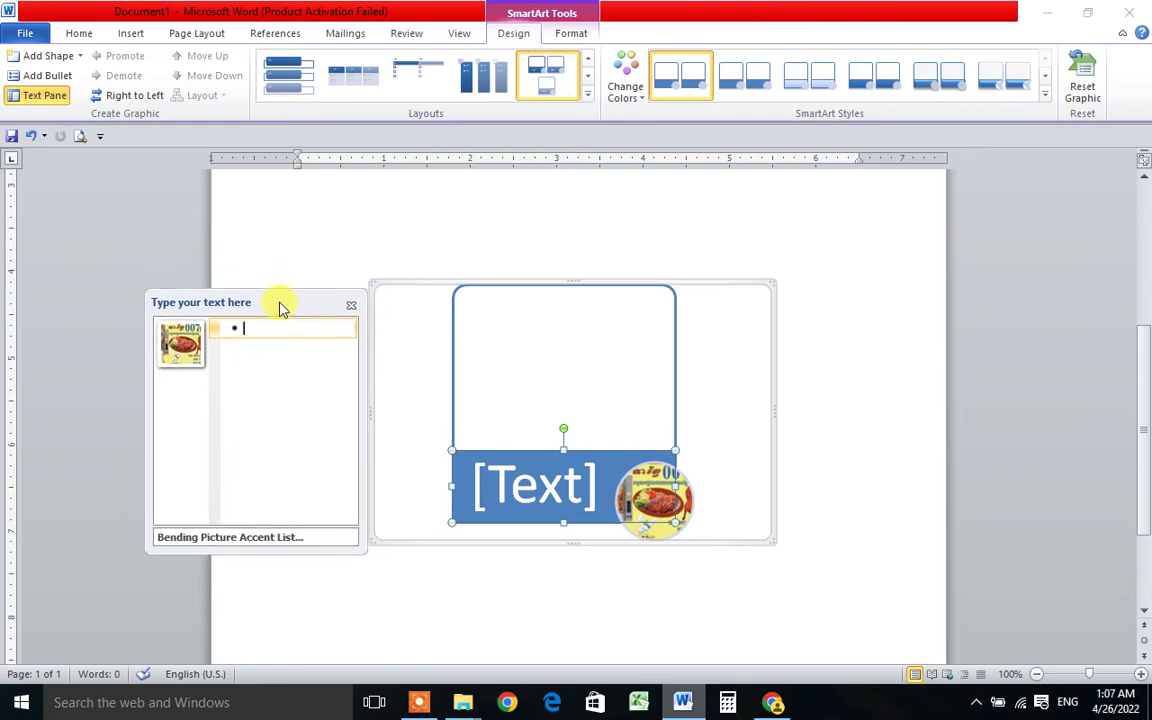
drag(295, 304, 282, 299)
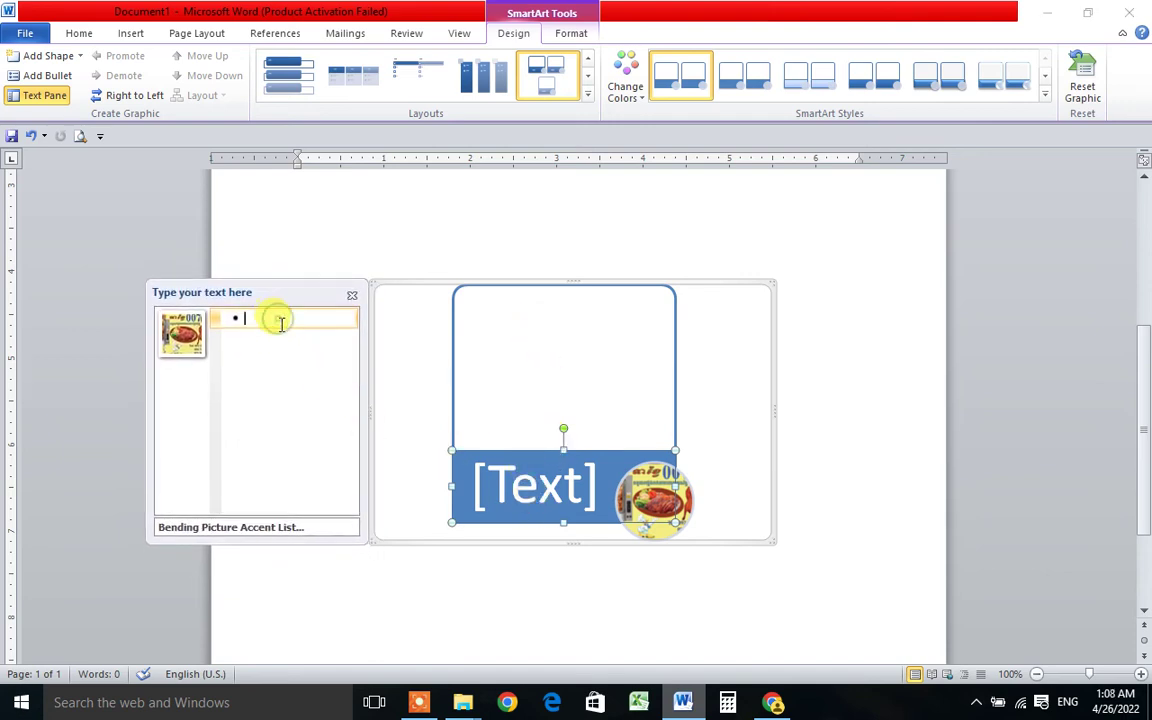
text(cam)
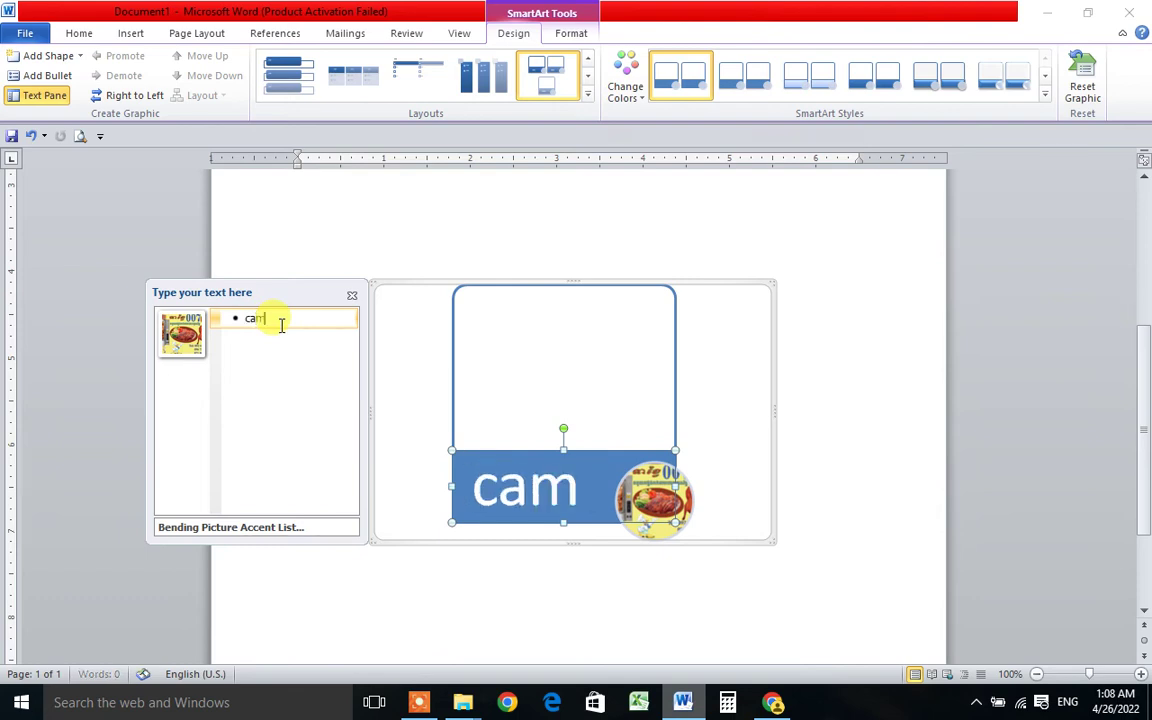
text(bodia)
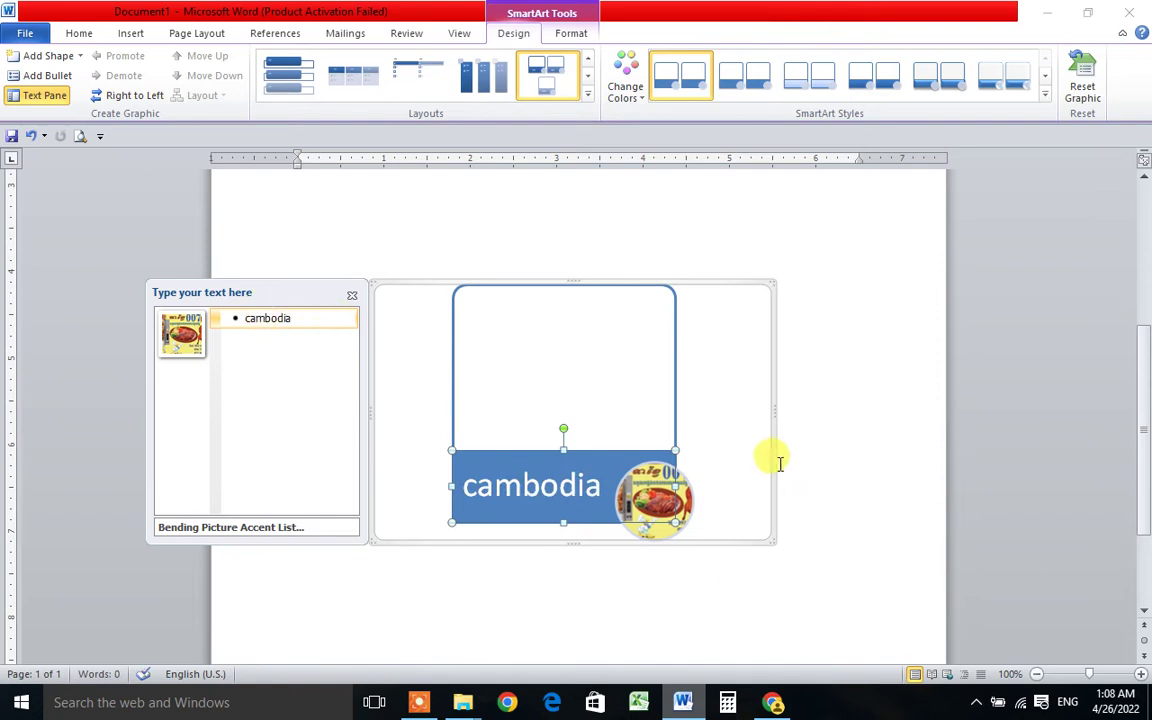
Deselect and reselect the cambodia SmartArt, then close its text pane
click(818, 483)
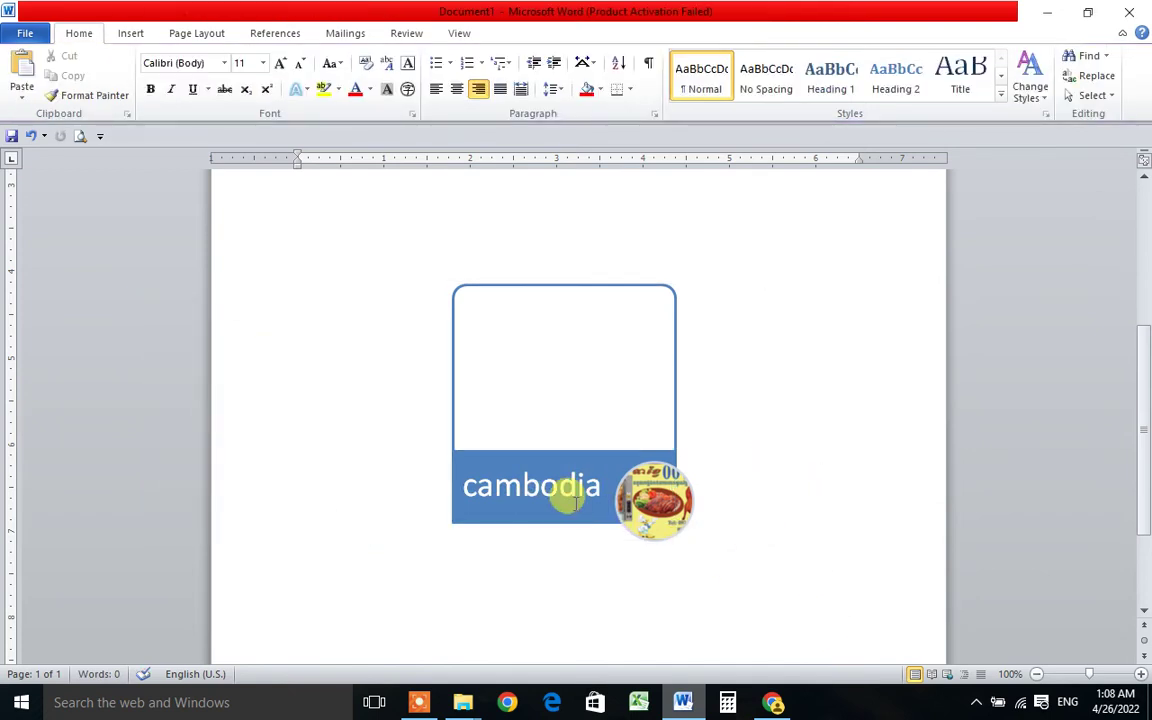
click(545, 365)
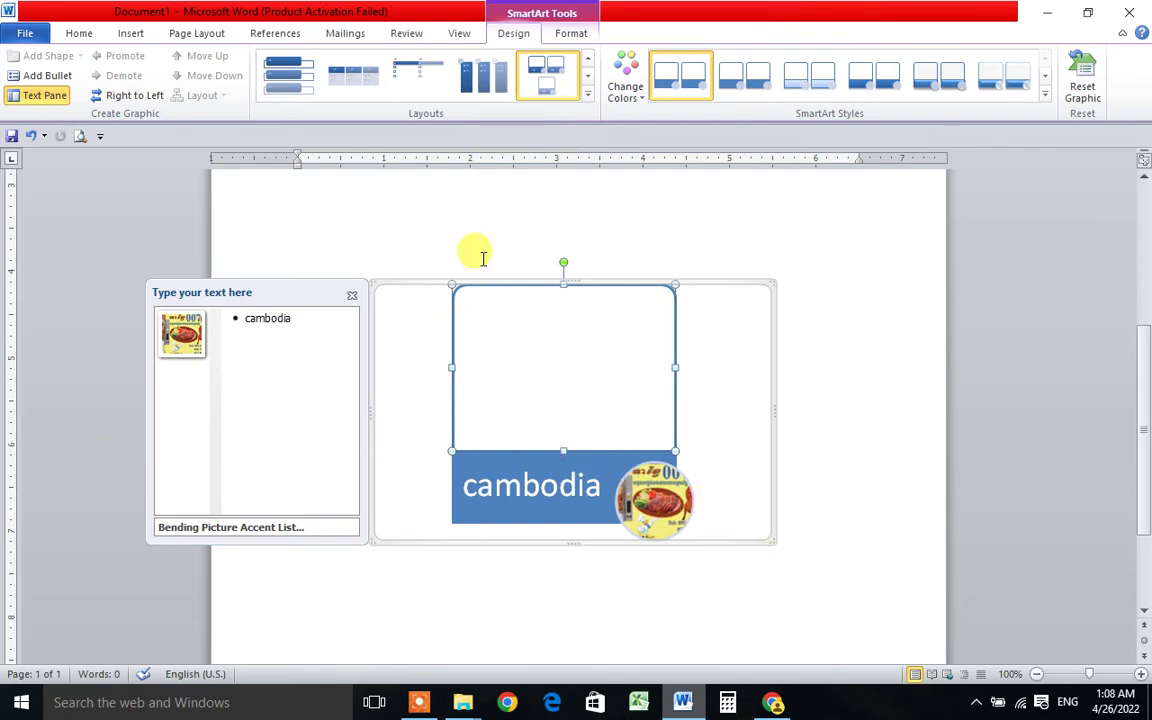
click(352, 298)
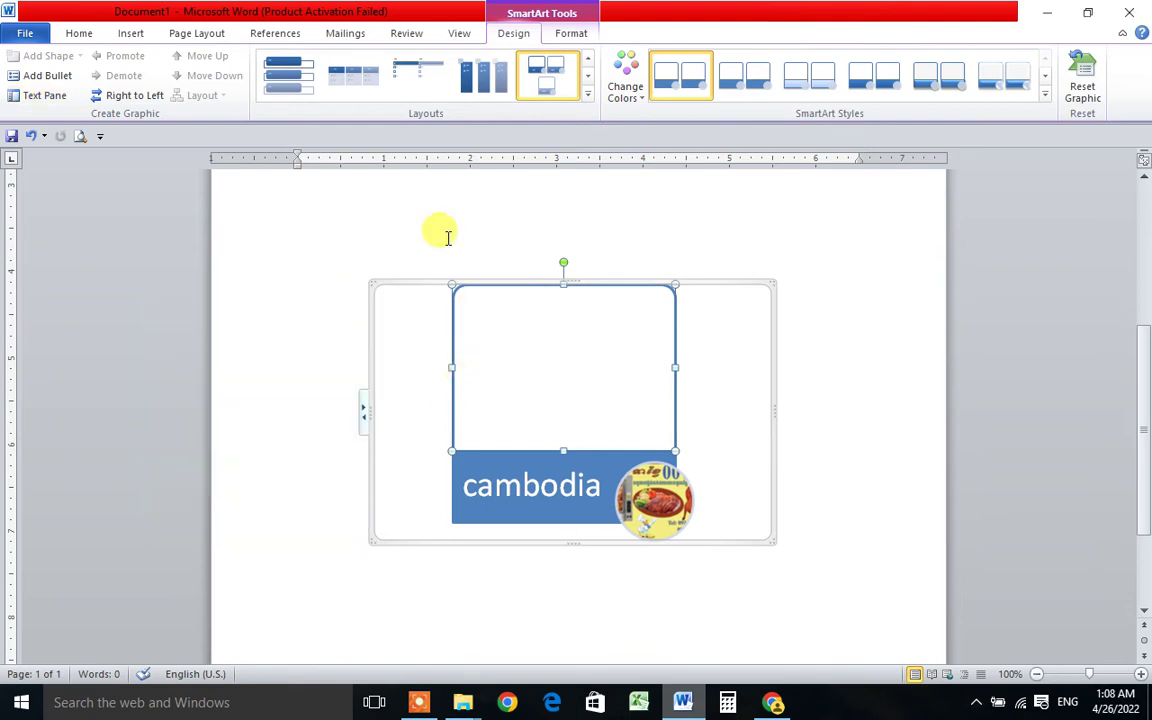
Undo back to the plain picture, then convert it to a Bubble Picture List captioned 'bbbbbbb'
click(31, 136)
click(31, 136)
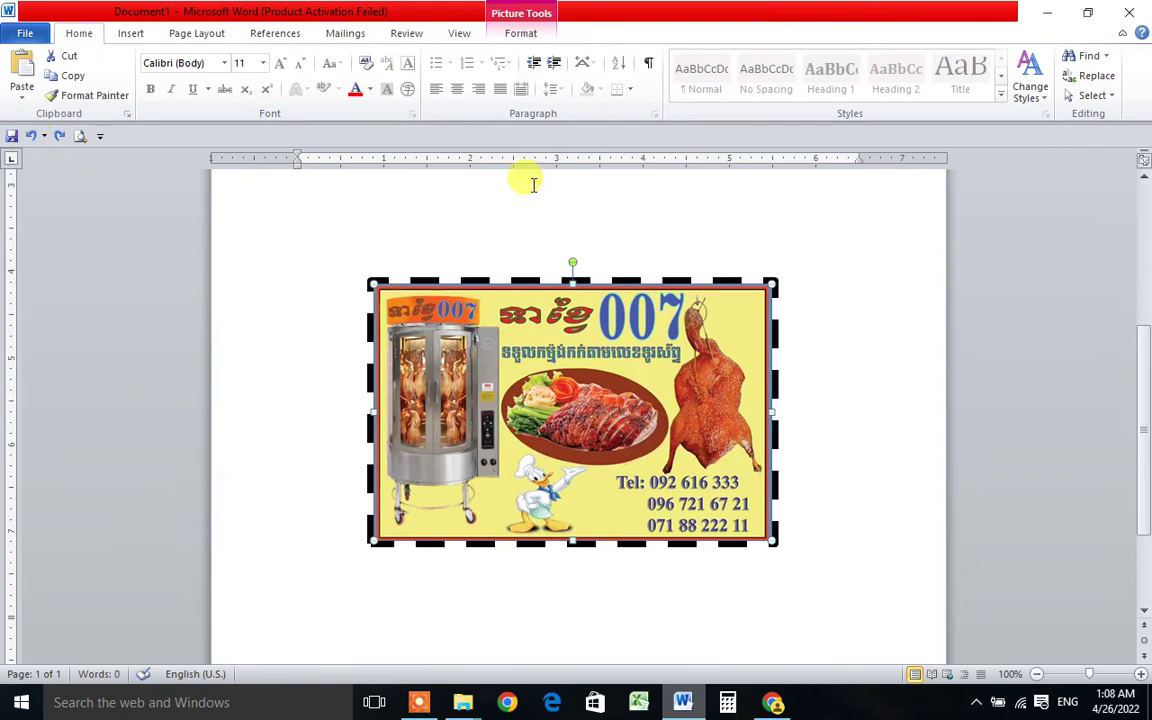
click(518, 33)
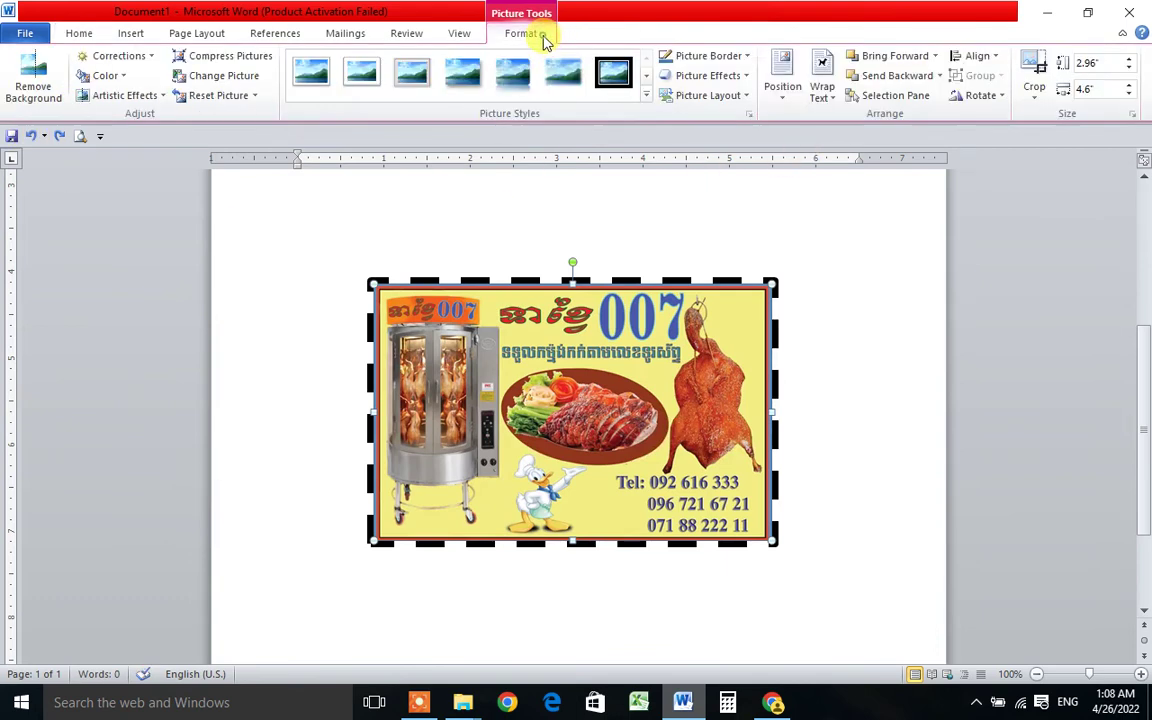
click(749, 97)
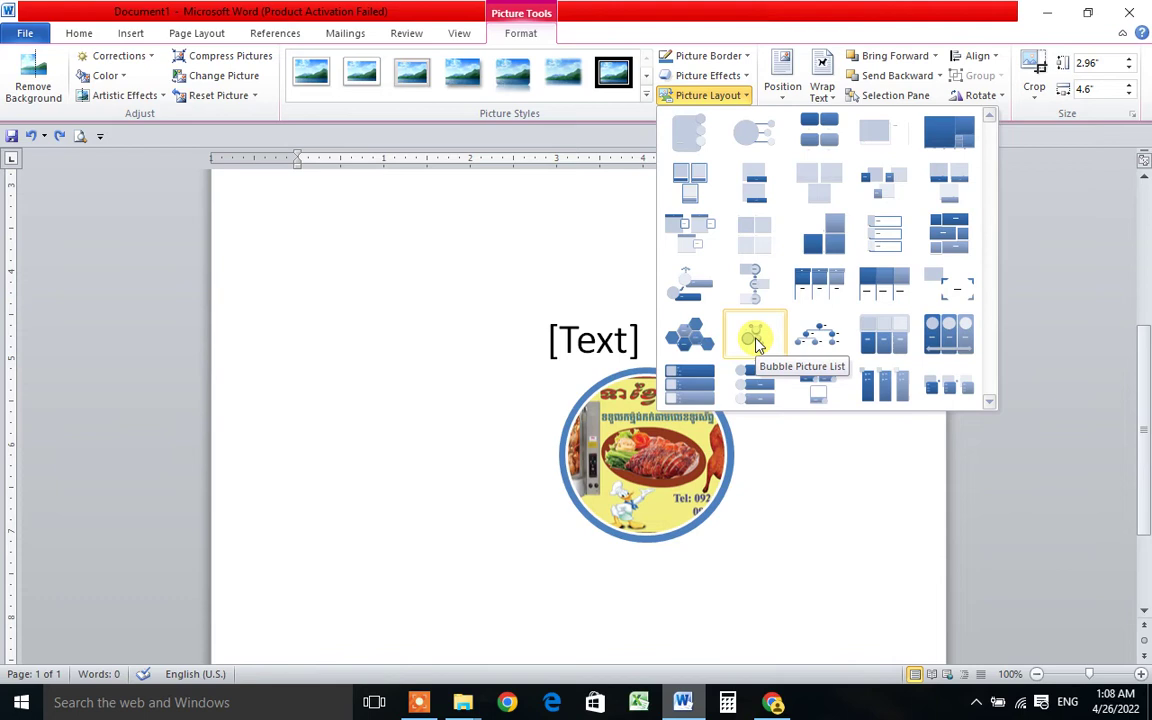
click(757, 343)
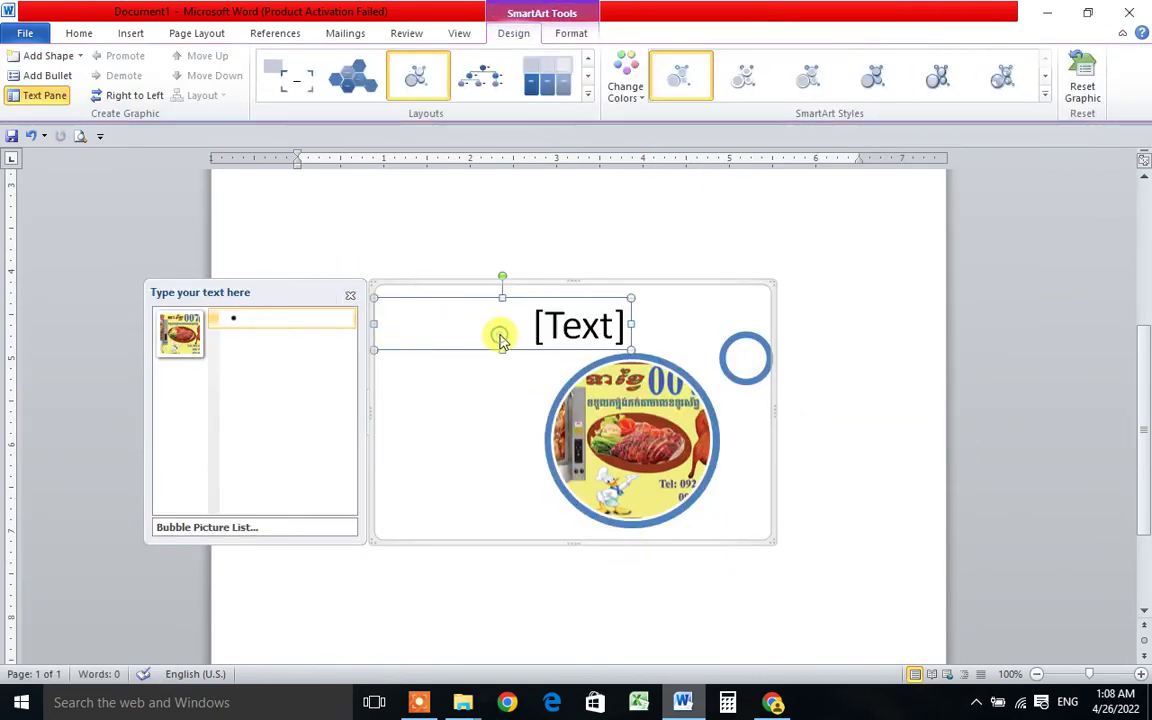
text(bbbbbbb)
Review the Bubble Picture List, then undo caption and layout to restore the plain bordered picture
click(795, 230)
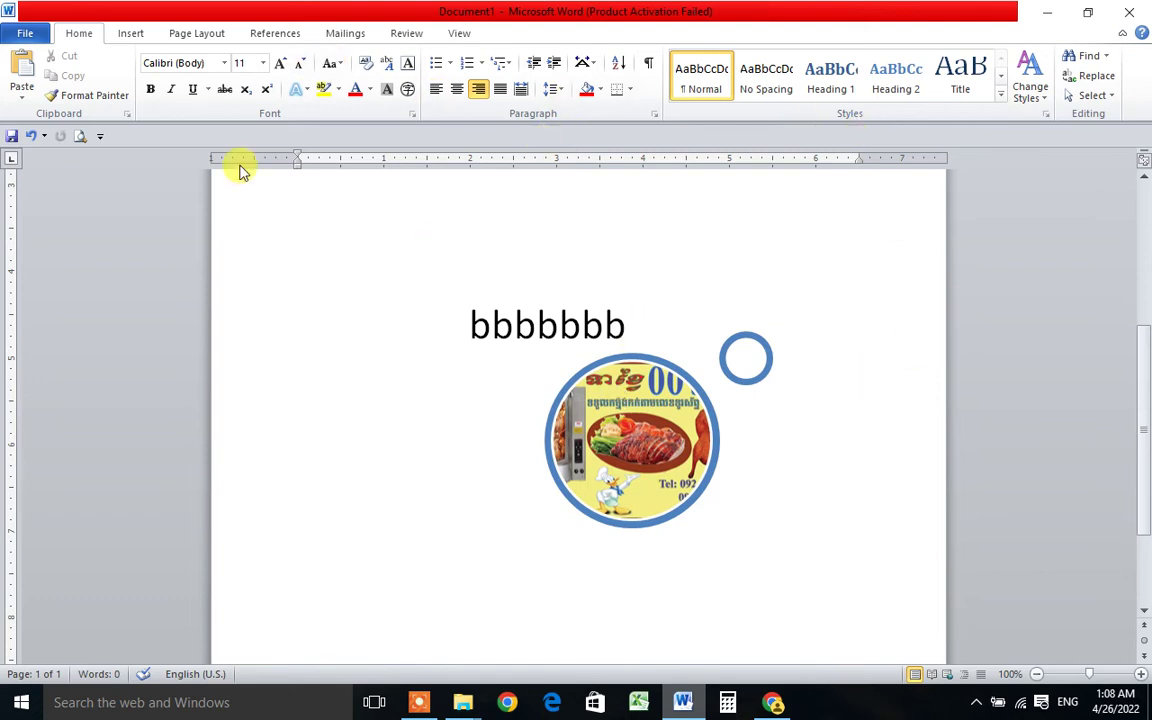
click(33, 136)
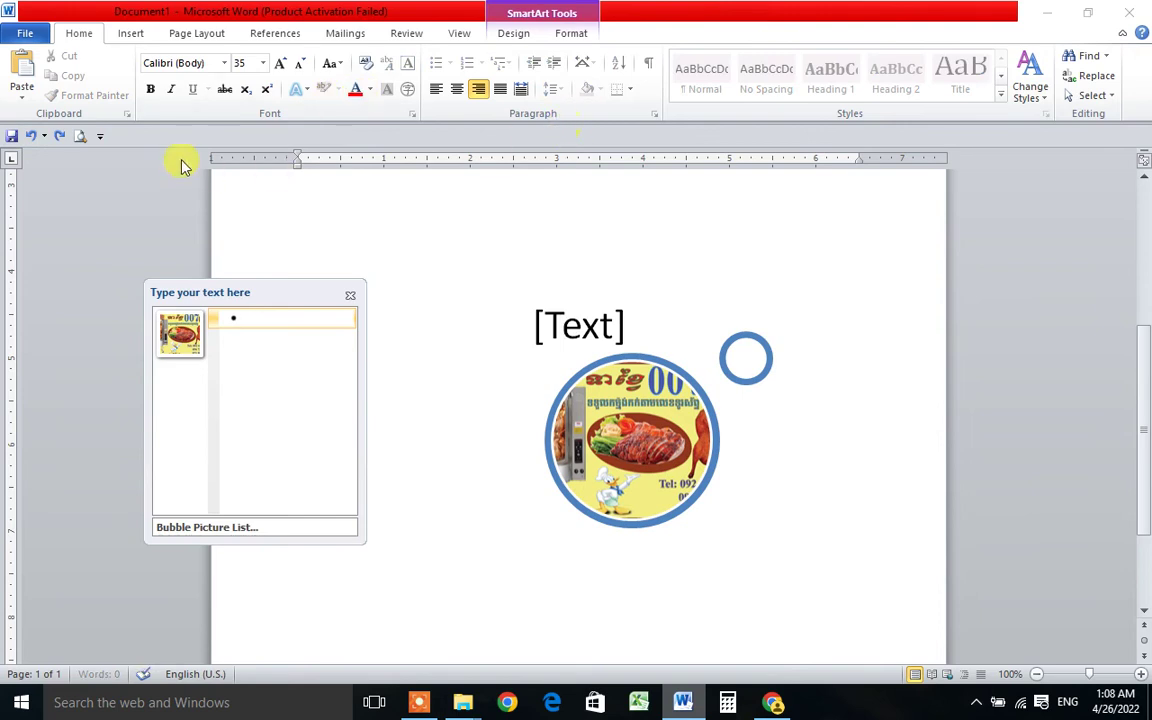
click(33, 136)
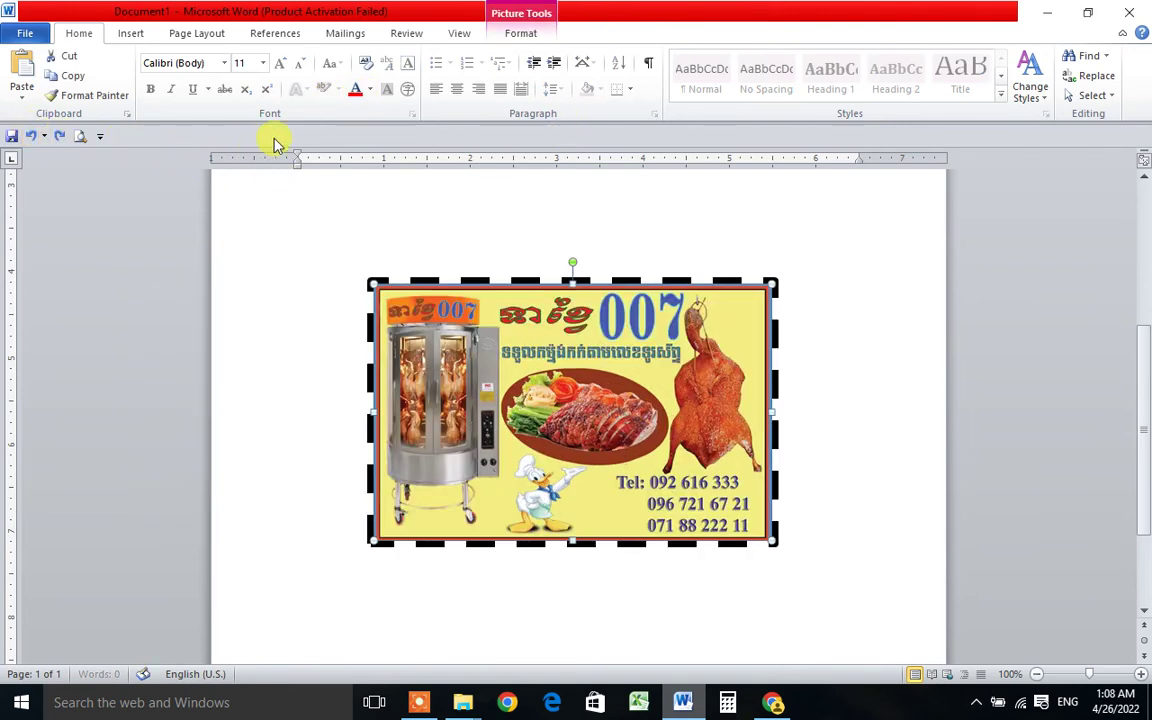
Position the food ad at the bottom right of the page and shrink it to about half size
click(510, 32)
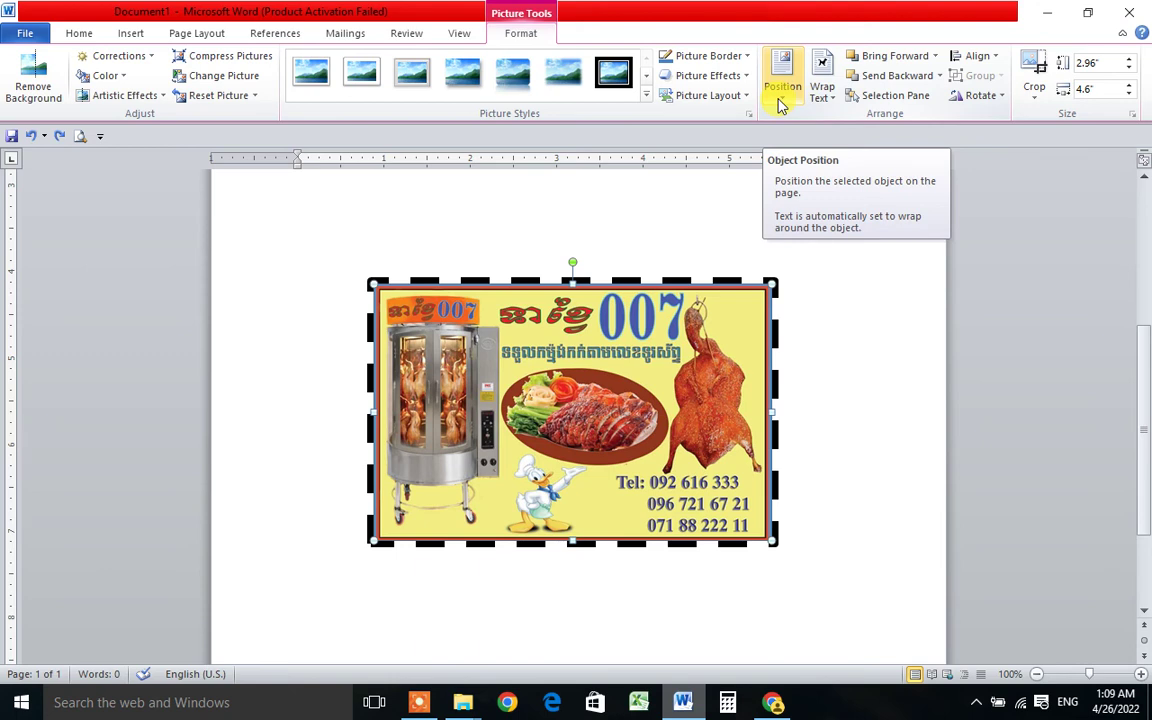
click(782, 90)
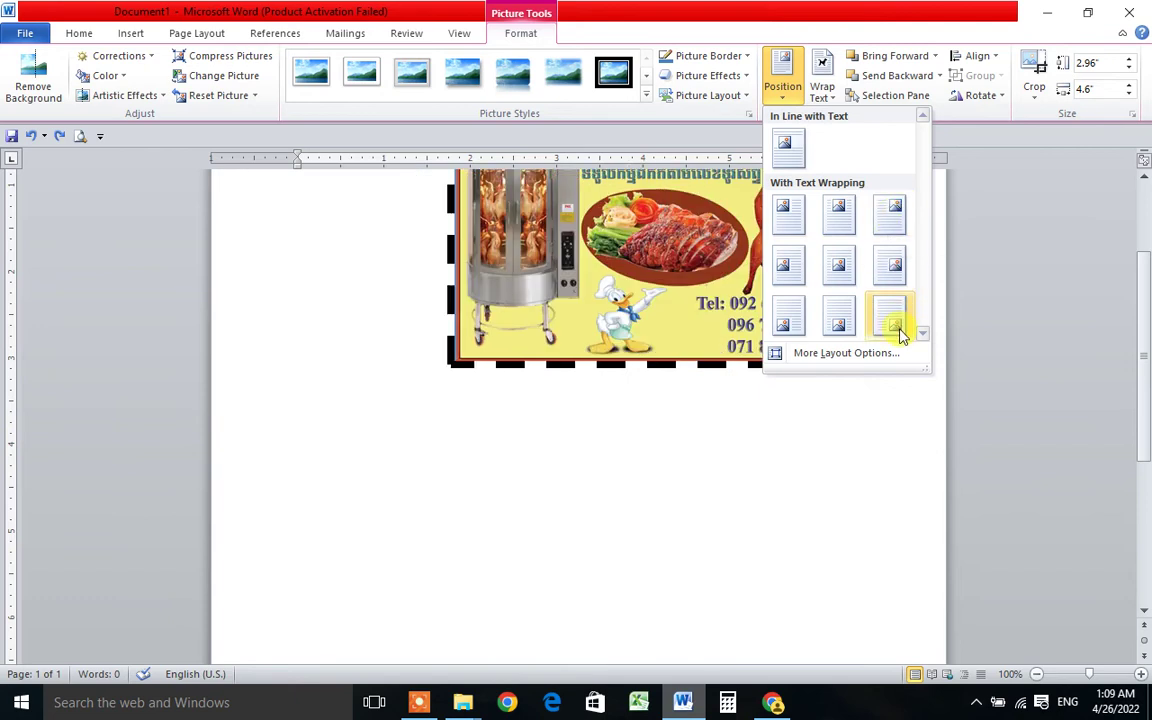
click(896, 326)
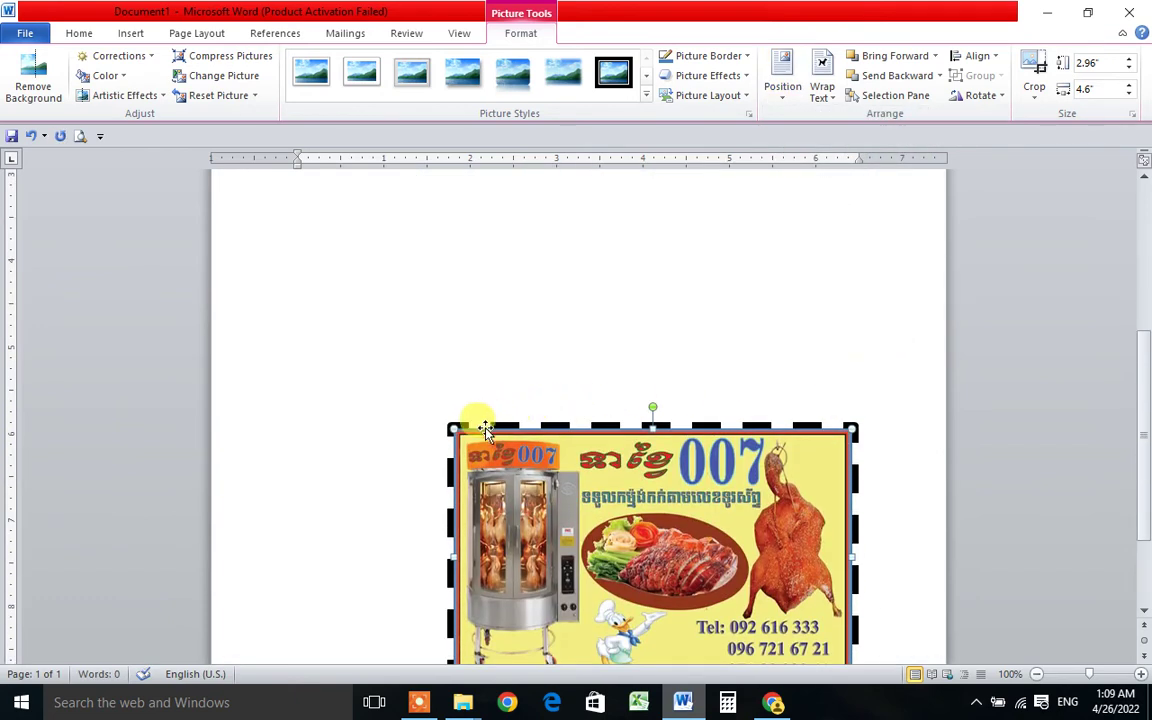
drag(452, 432, 645, 551)
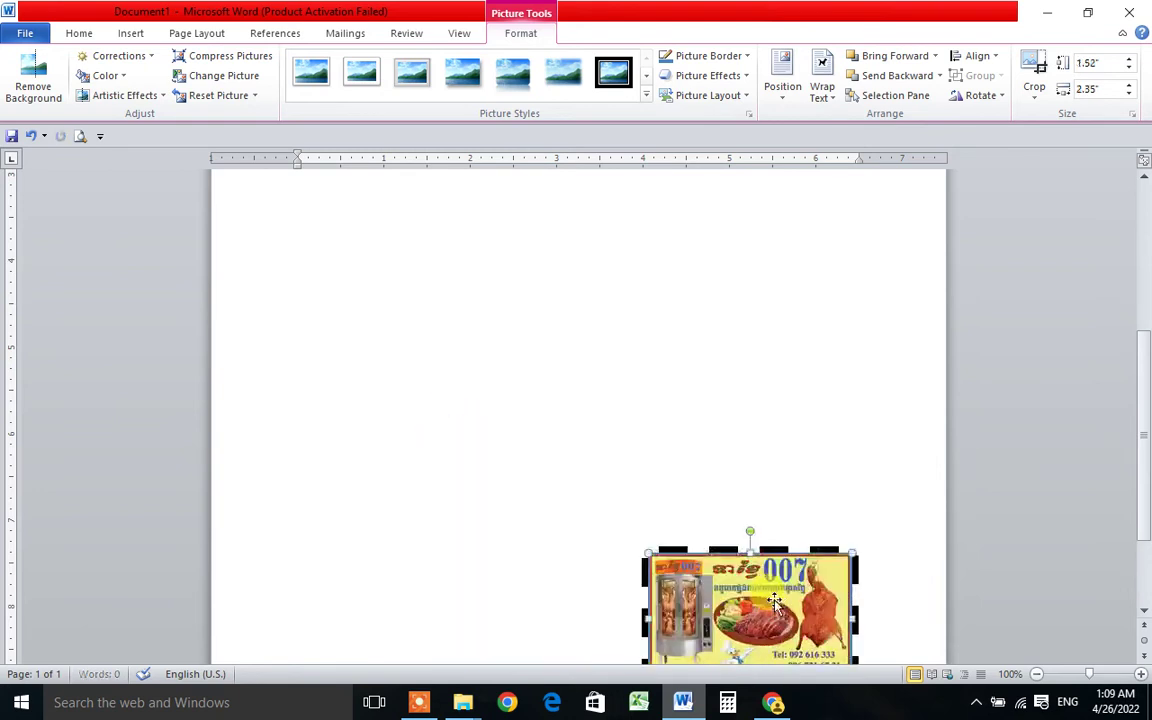
drag(872, 505, 822, 510)
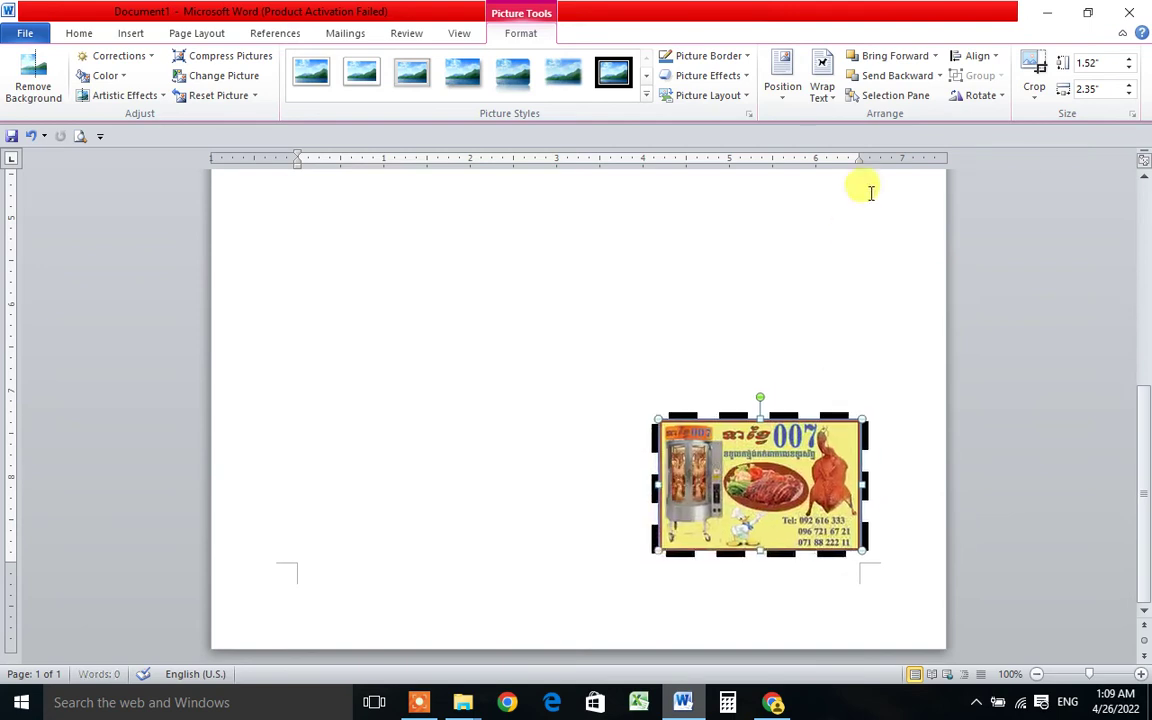
Move the shrunken food ad to Middle Center, then to the Top Right position
click(783, 75)
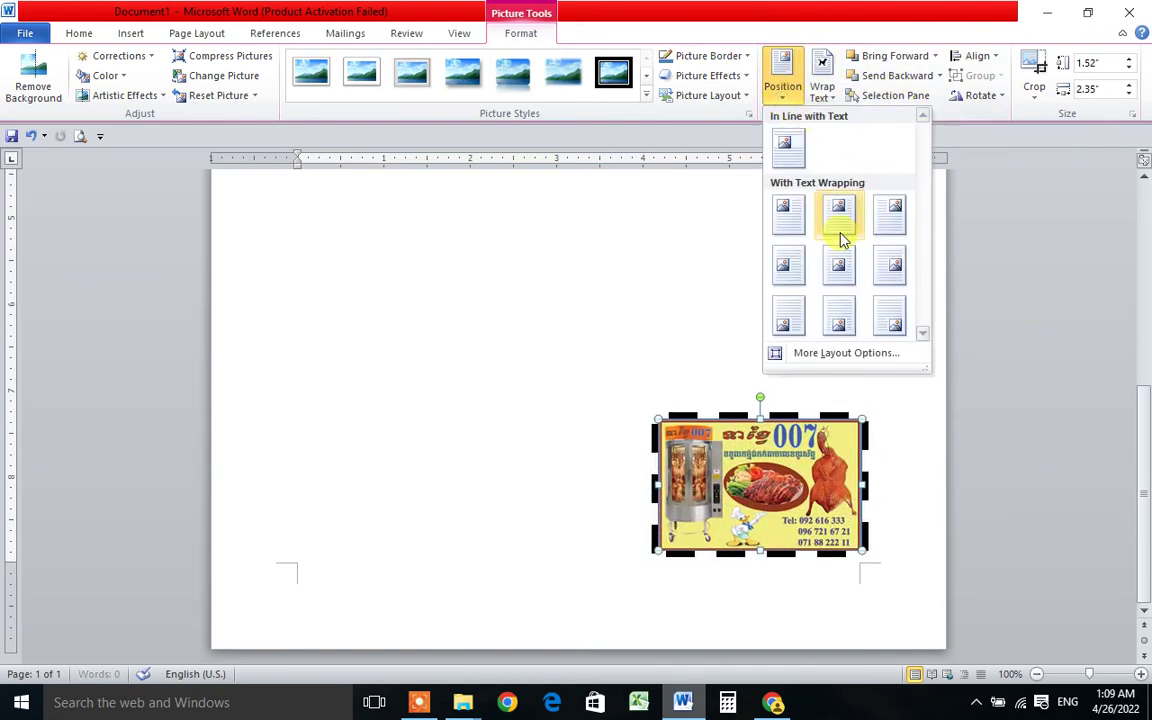
click(845, 270)
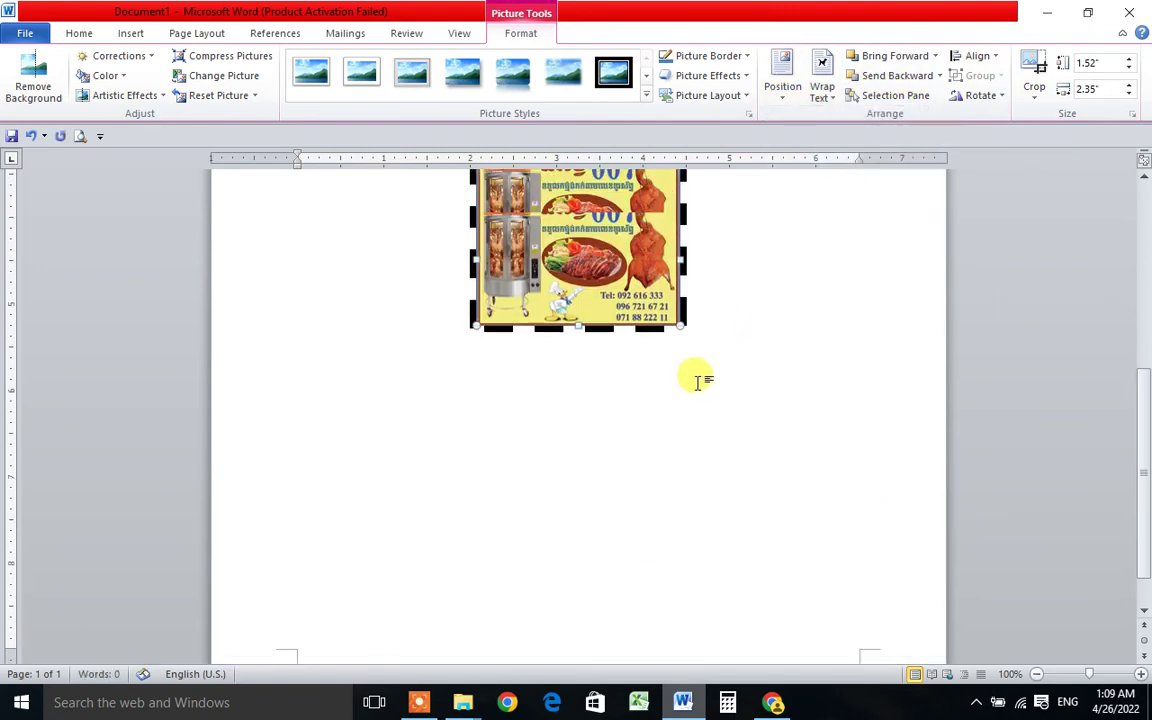
click(783, 80)
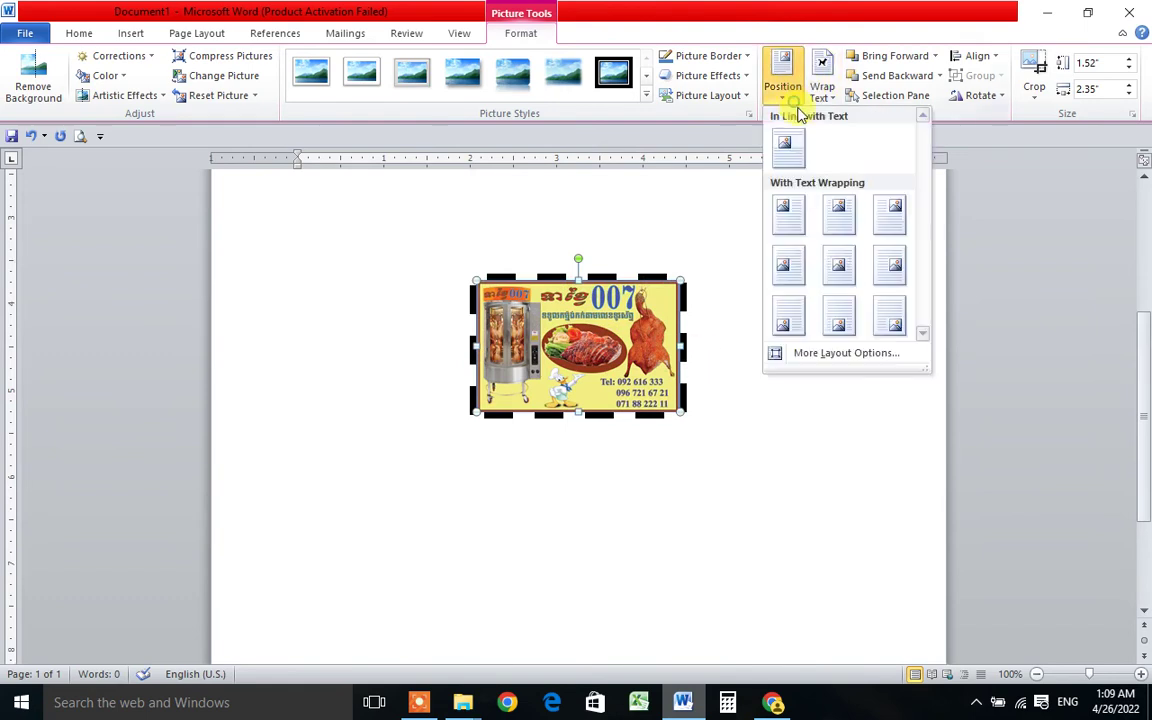
click(887, 211)
scroll(821, 352, up, 5)
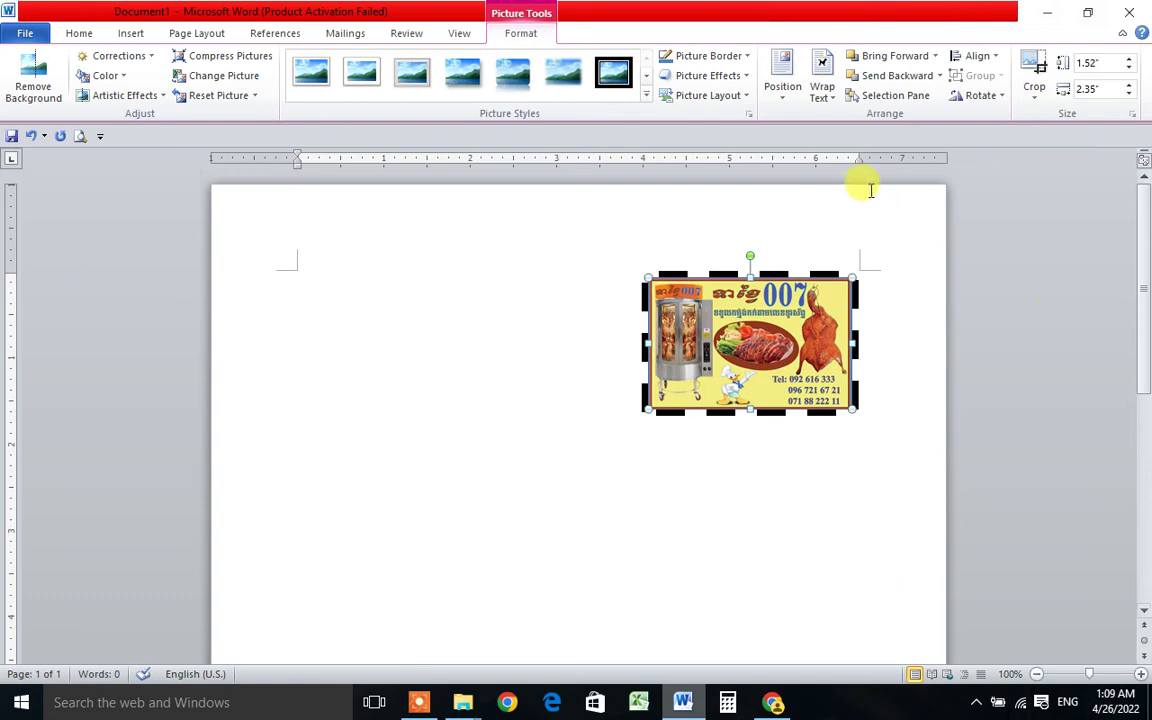
Drag the food ad toward the page centre and set its wrapping to In Front of Text
mouse_move(680, 328)
mouse_down()
mouse_move(620, 328)
mouse_move(549, 418)
mouse_up()
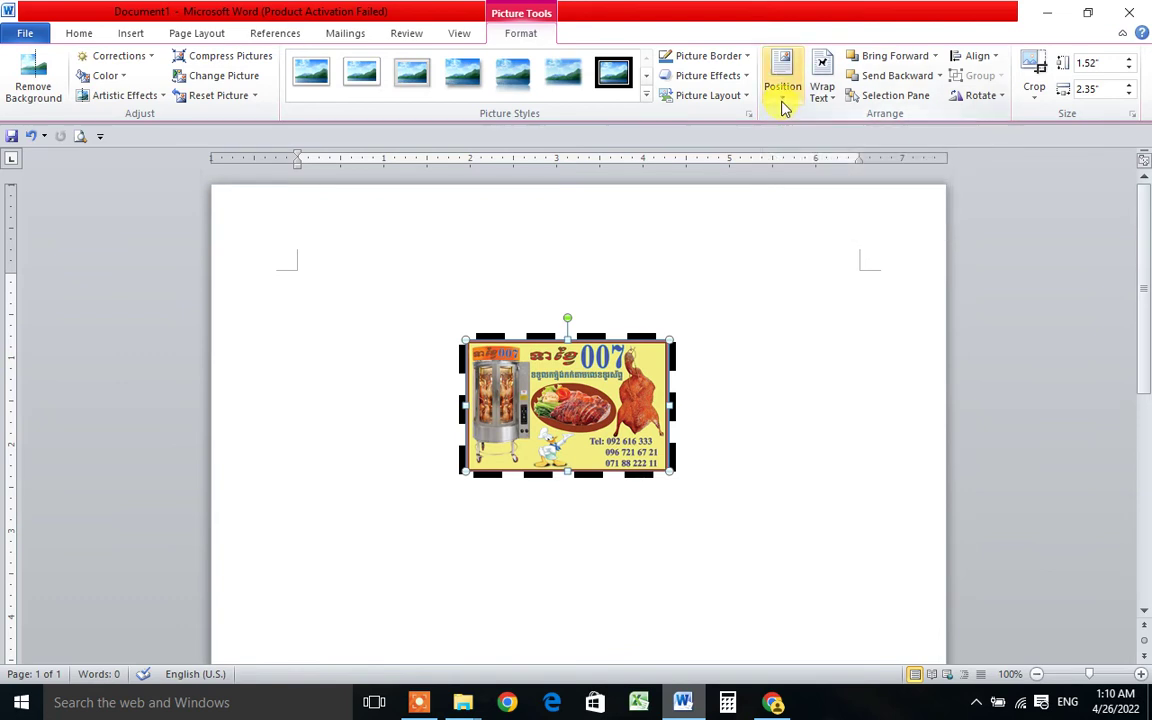
click(838, 106)
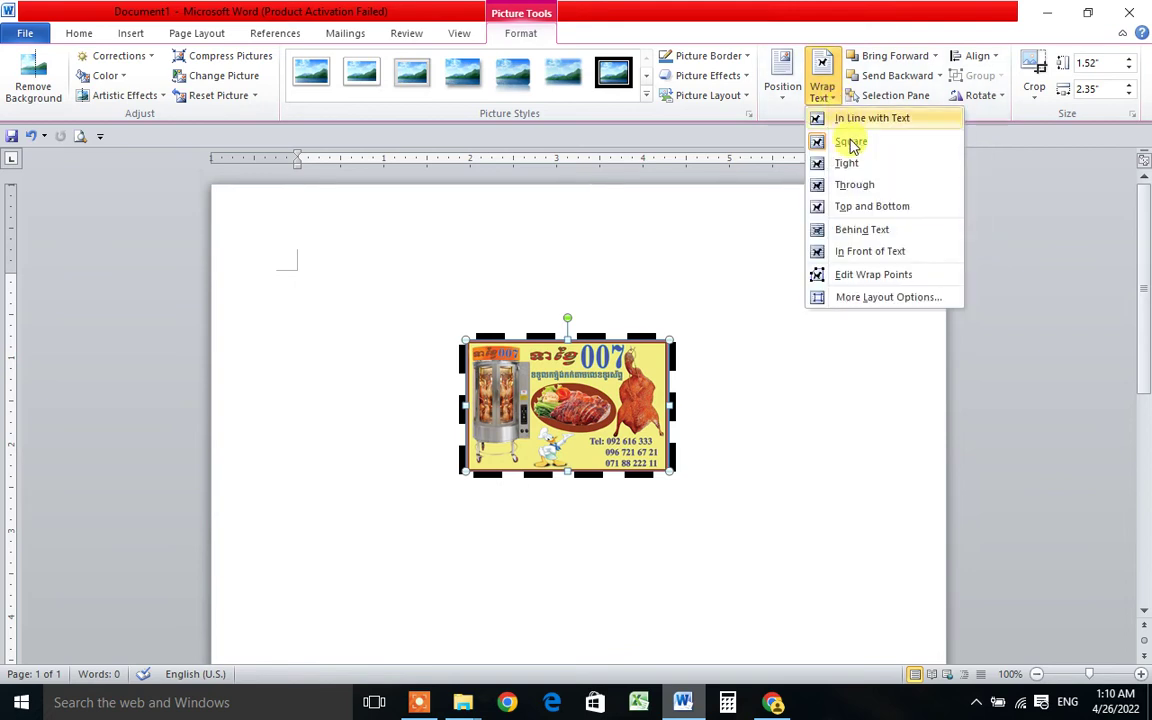
click(862, 254)
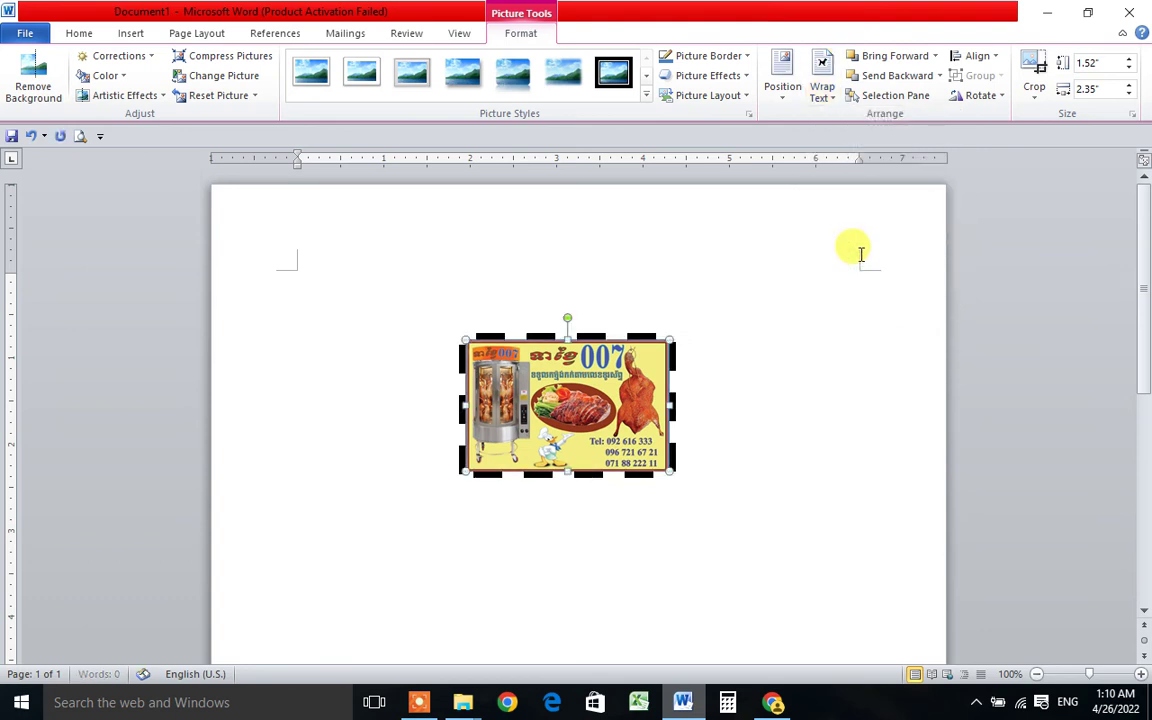
click(834, 99)
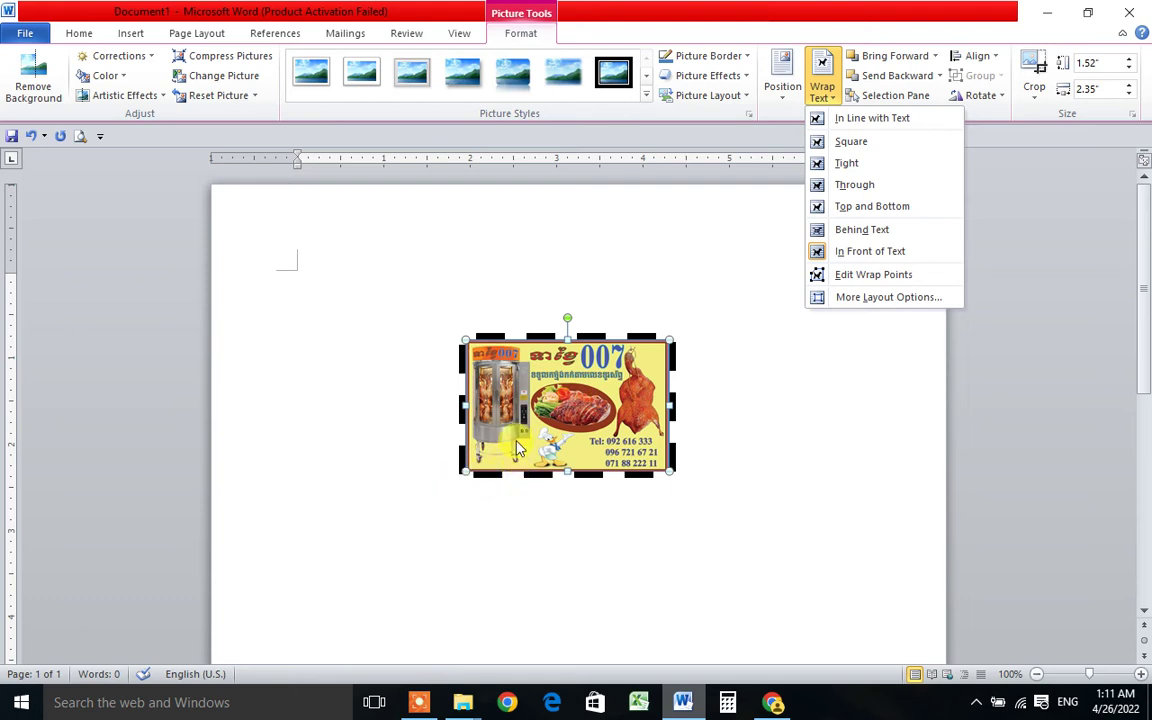
Close the wrapping menu and nudge the food ad up and slightly right toward the top centre
click(472, 366)
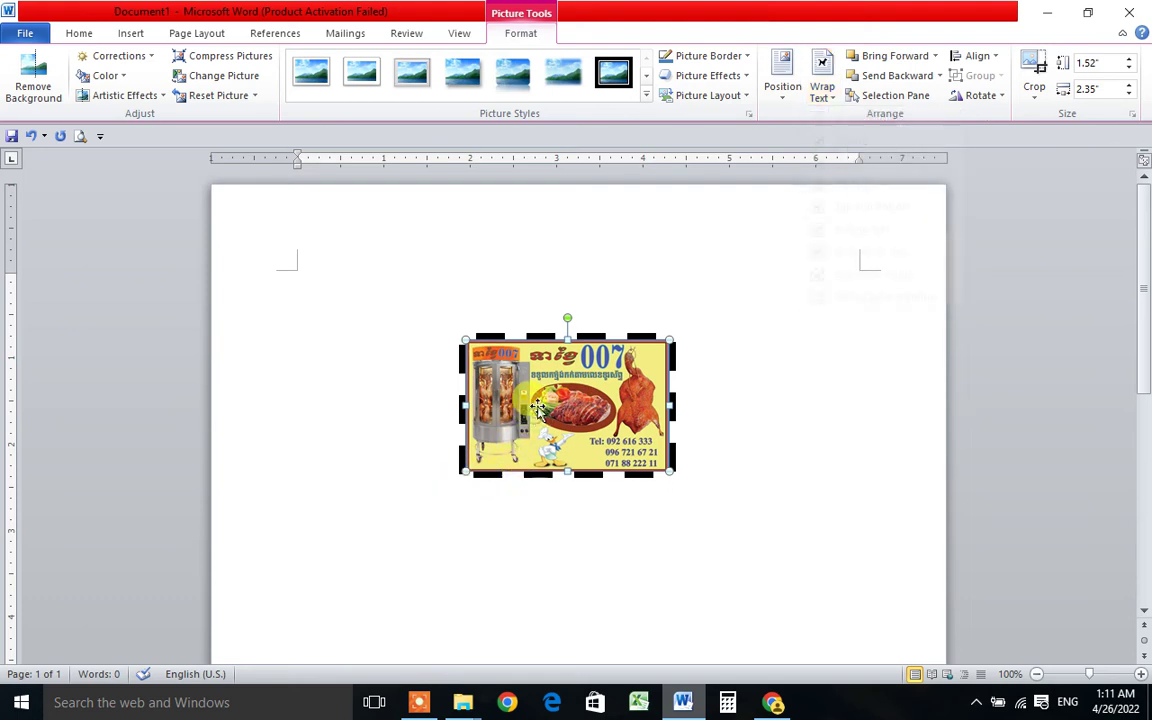
drag(565, 365, 619, 322)
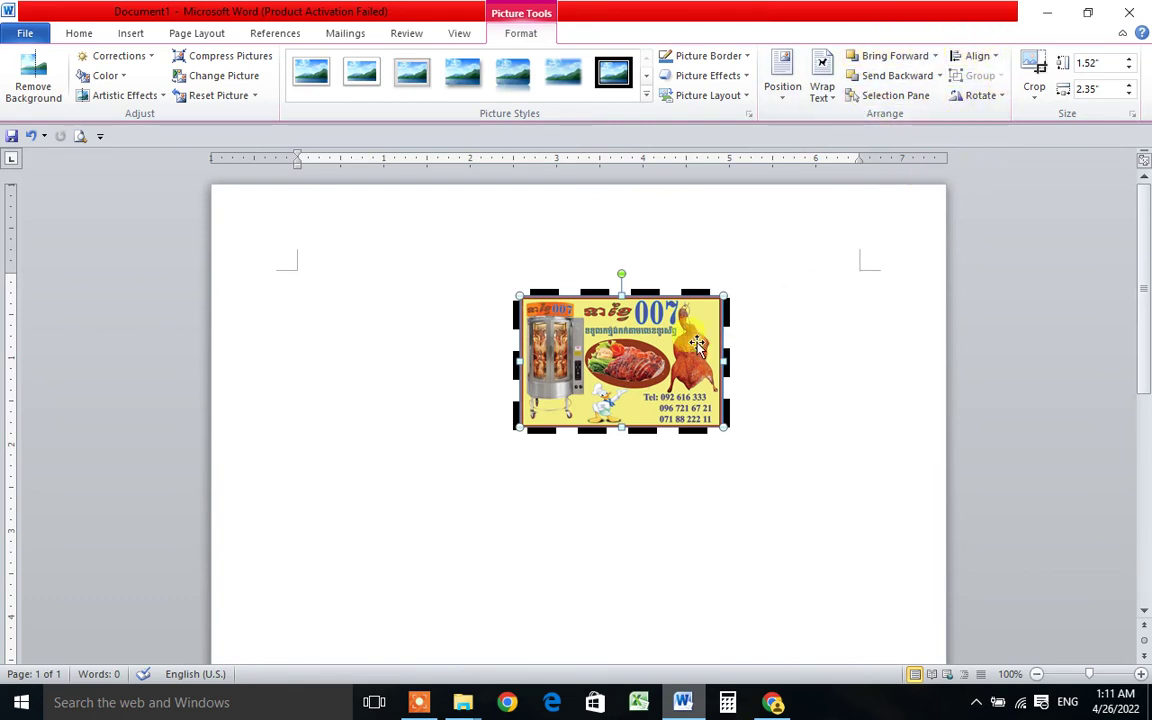
Start cropping the food ad, shift it inside the crop frame, then undo with Ctrl+Z
click(1036, 97)
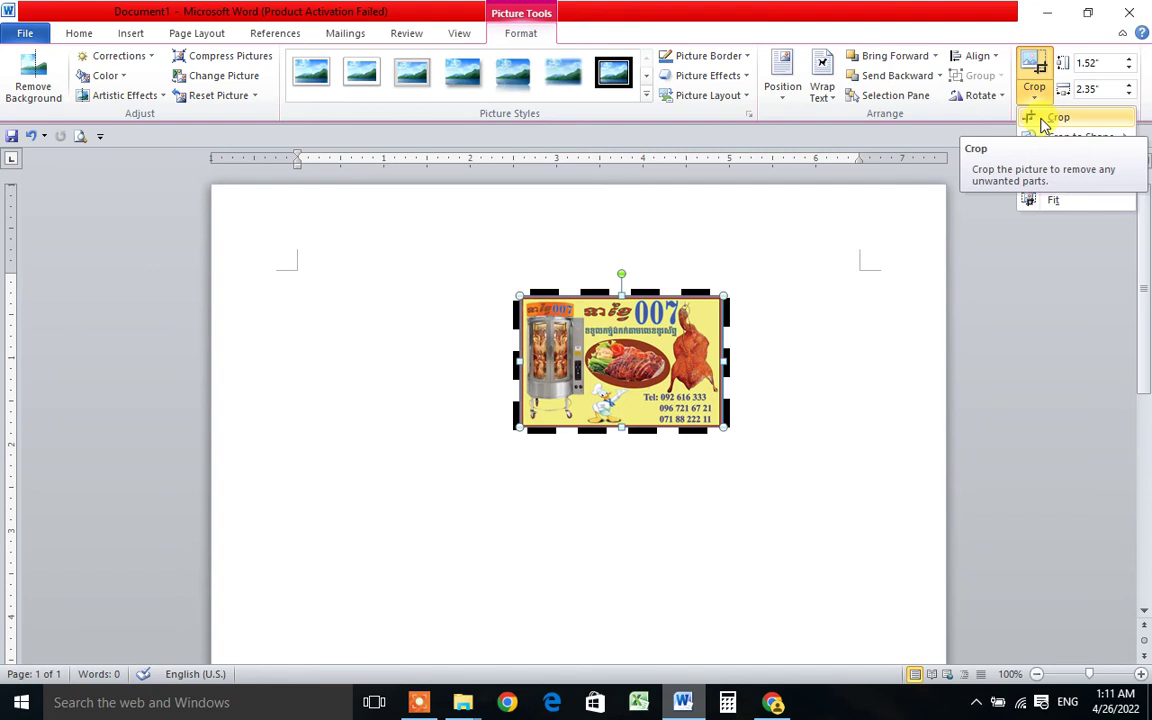
click(1043, 120)
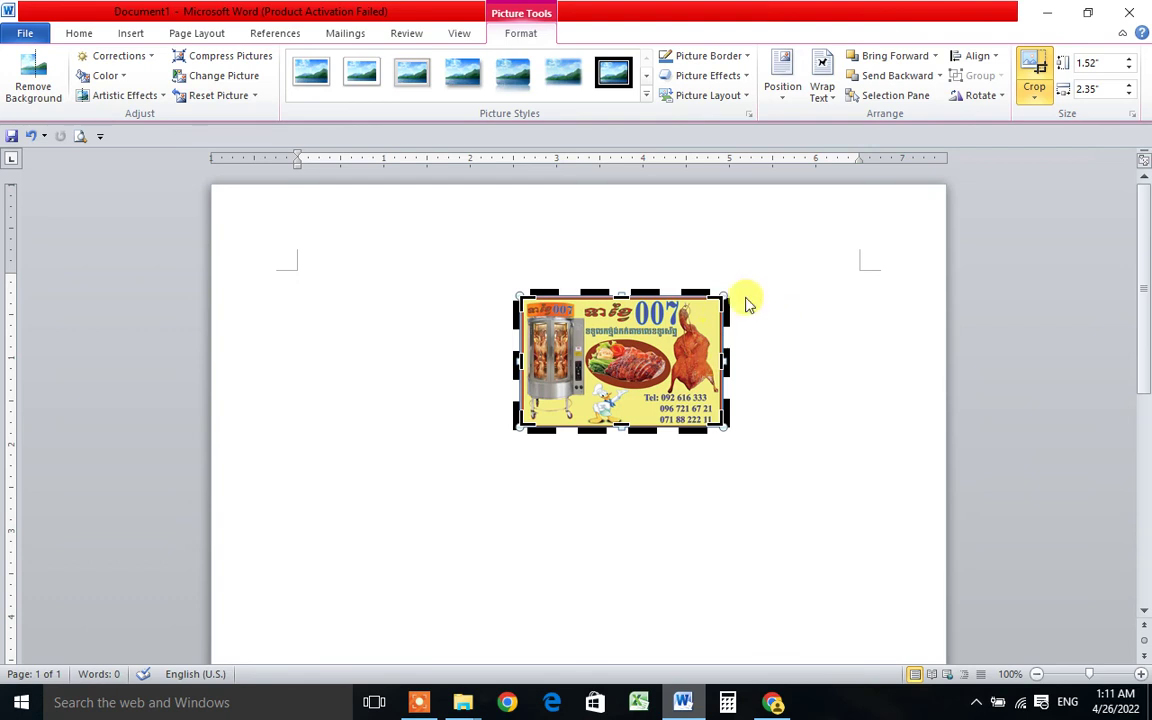
drag(571, 325, 524, 348)
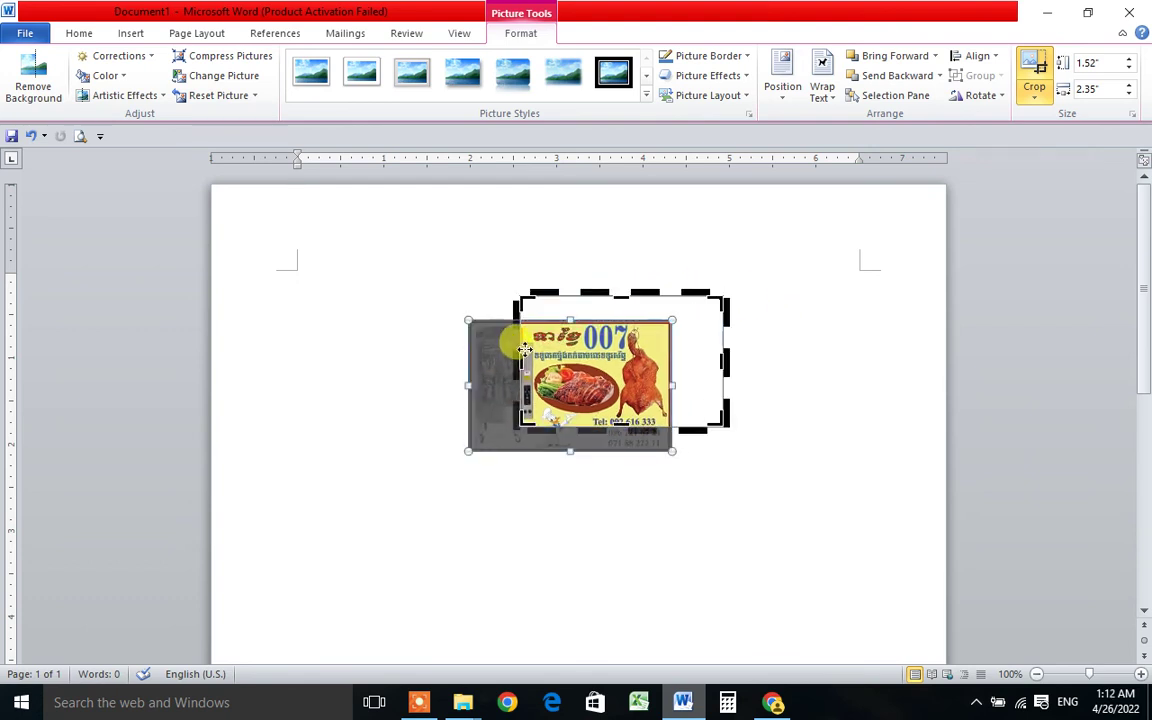
key(ctrl+z)
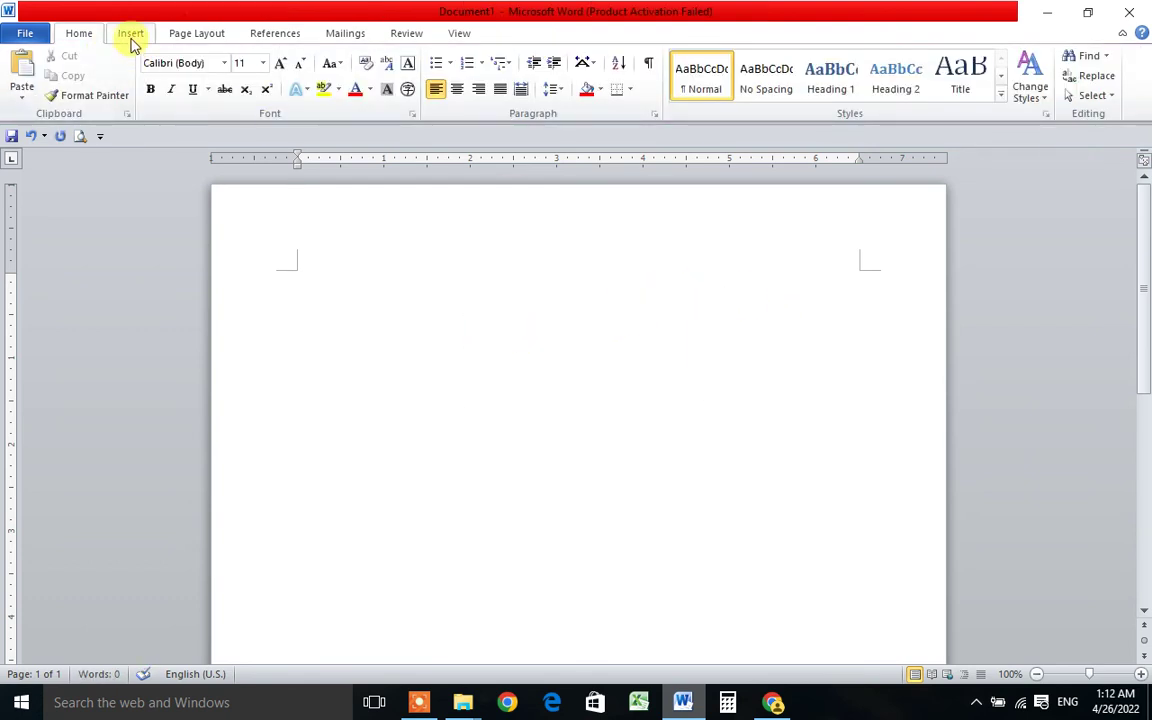
Insert the picture file 2000px-MoEYS_(Cambodia).svg into the document
click(130, 36)
click(193, 83)
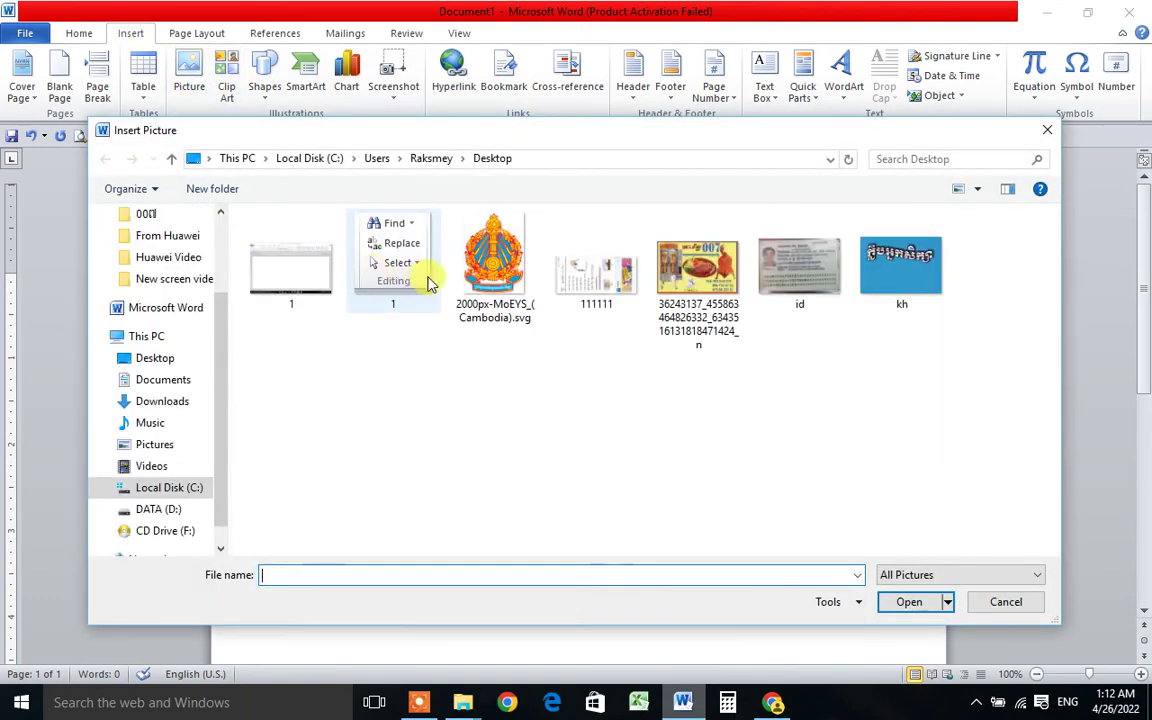
click(790, 262)
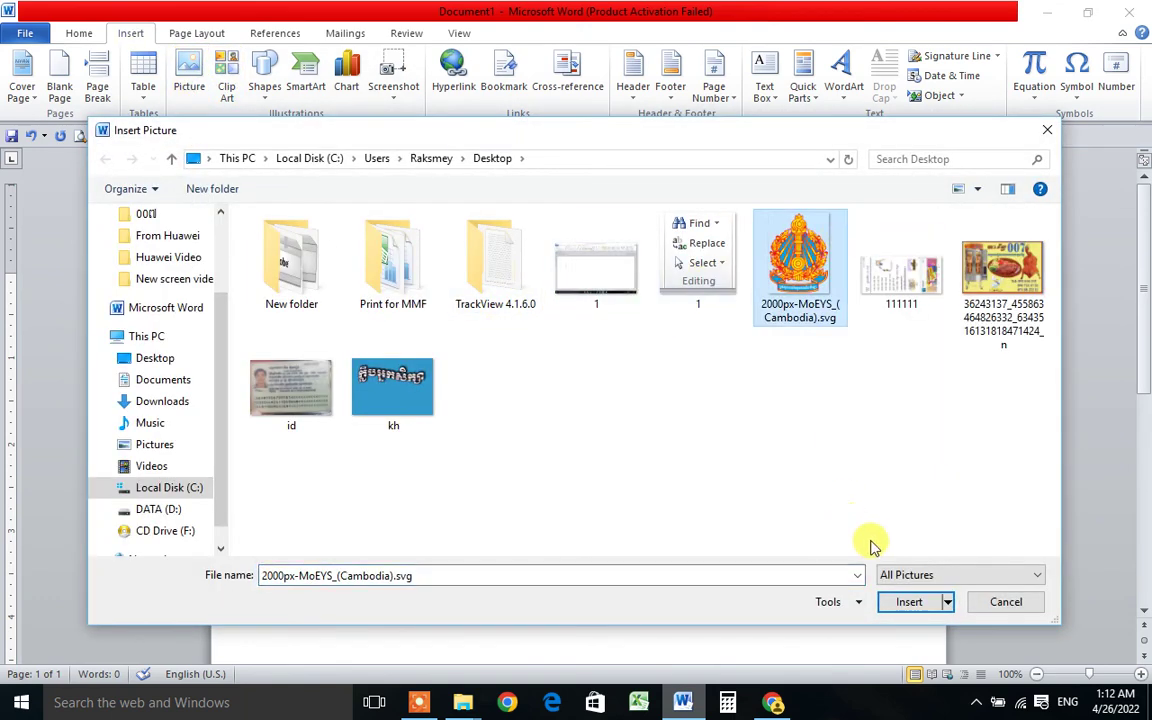
click(906, 602)
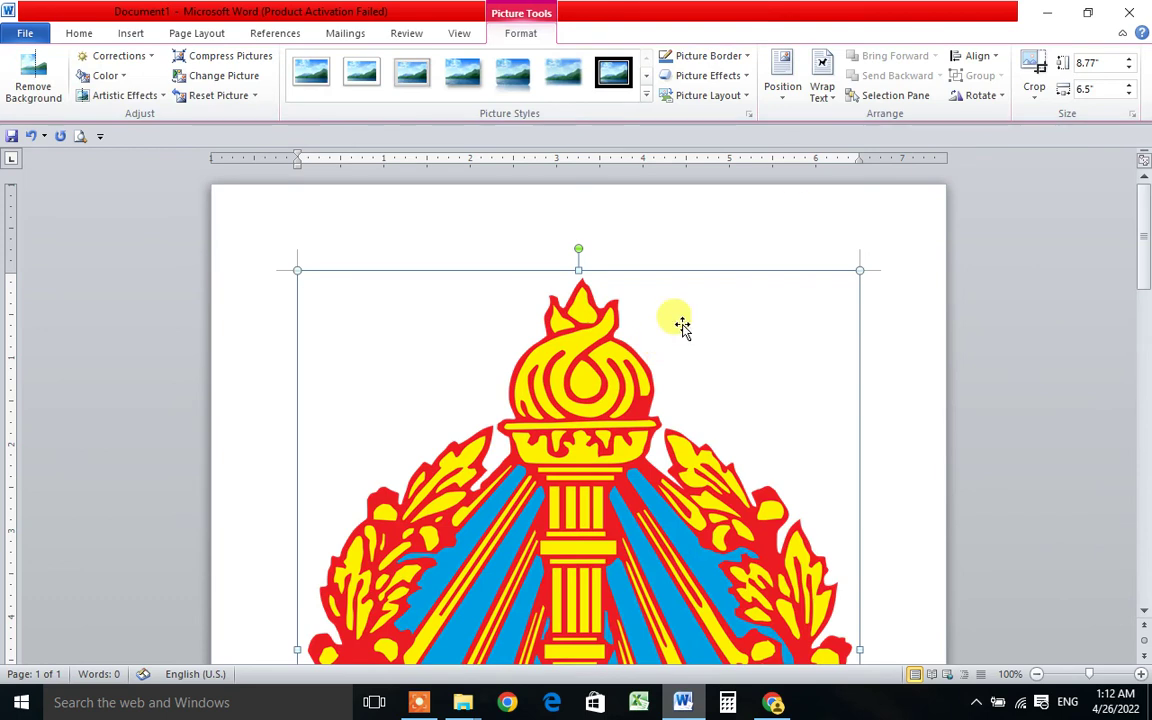
Float the emblem in front of text, resize it to 6.3" by 4.67", and move it to the top
click(820, 90)
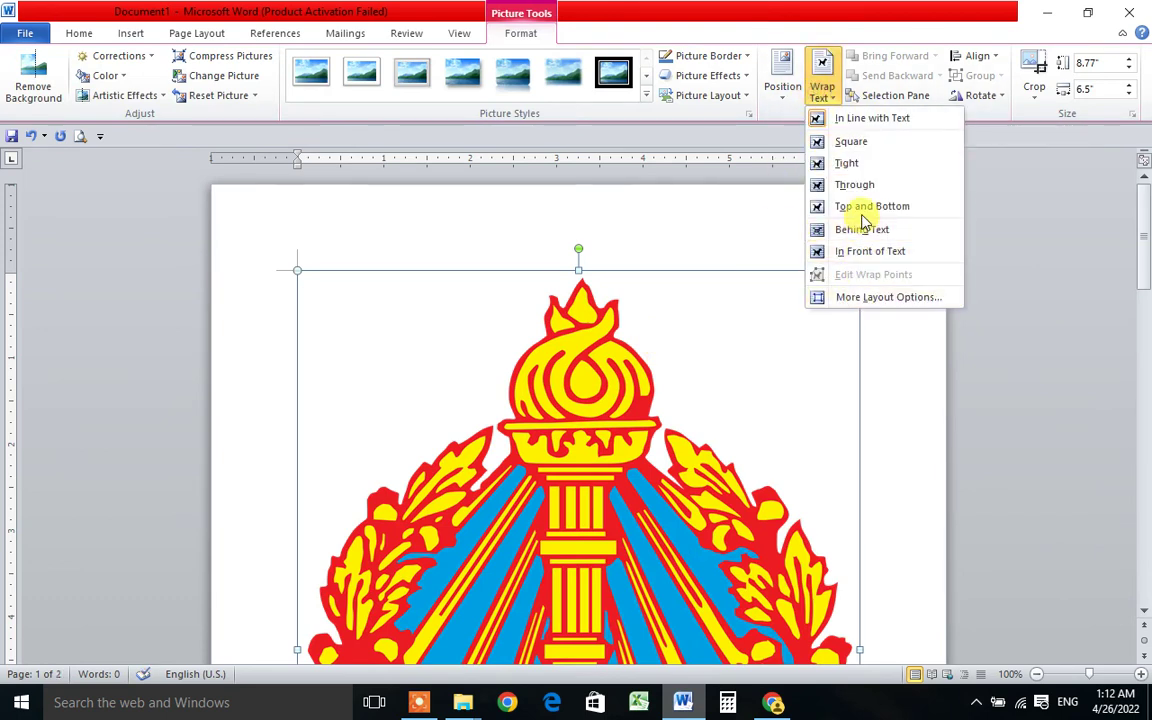
click(860, 251)
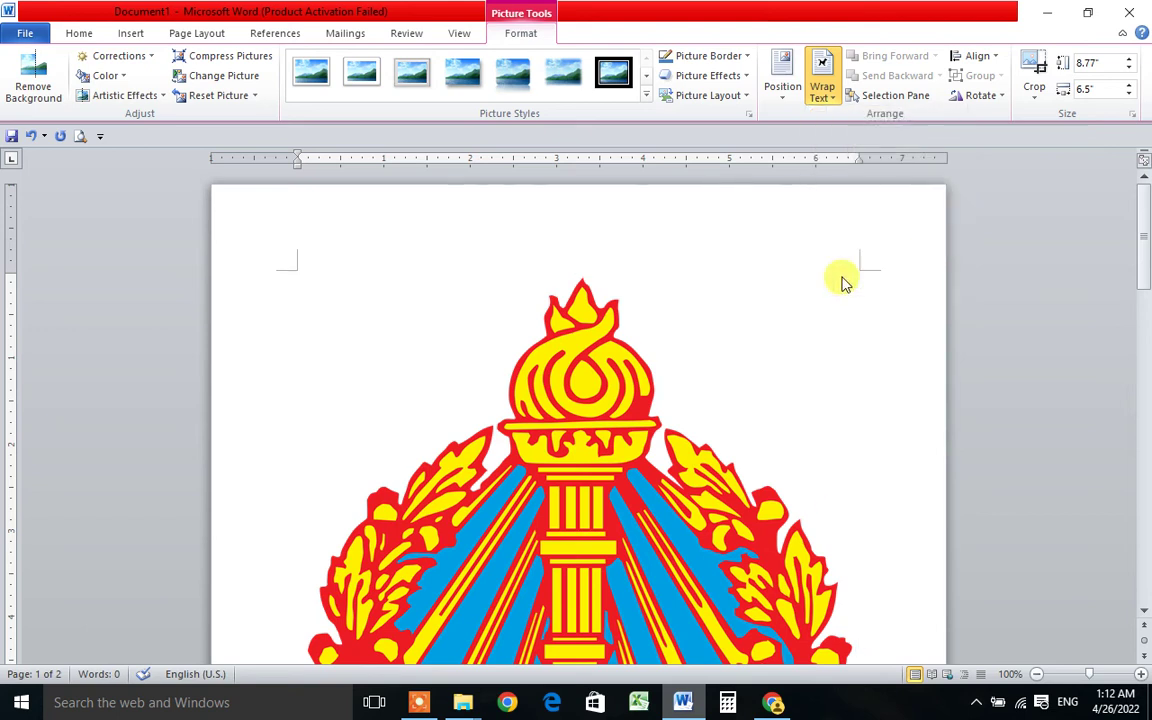
drag(860, 272, 701, 484)
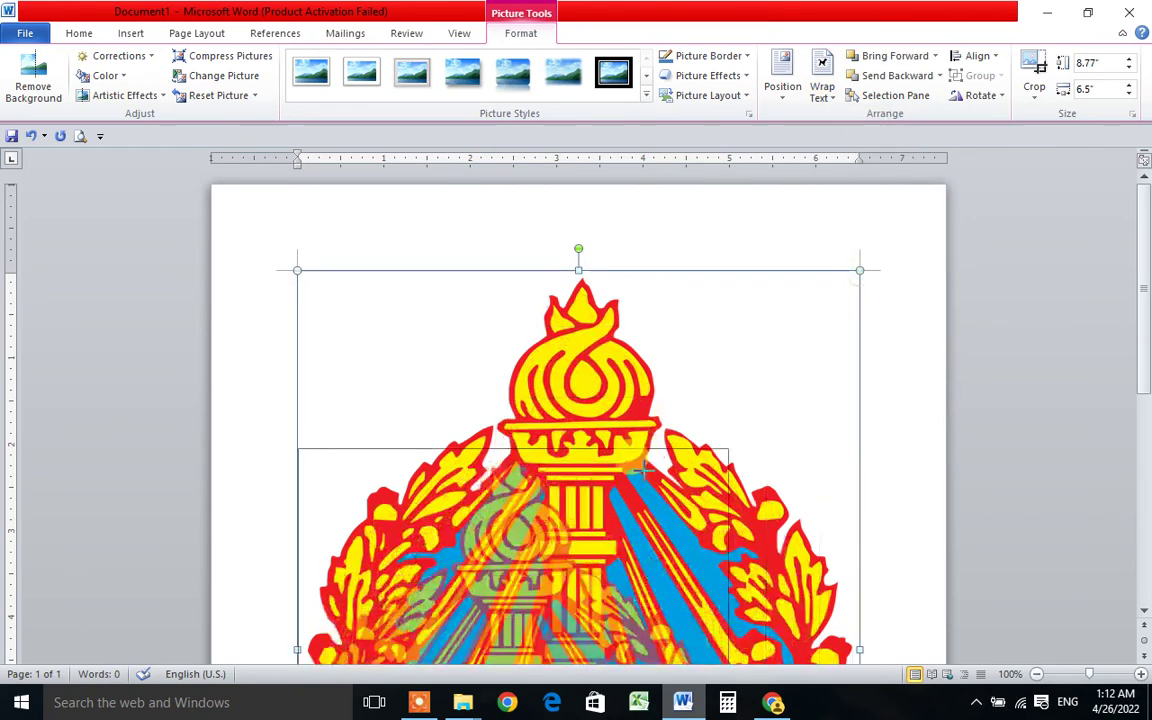
drag(654, 414, 707, 309)
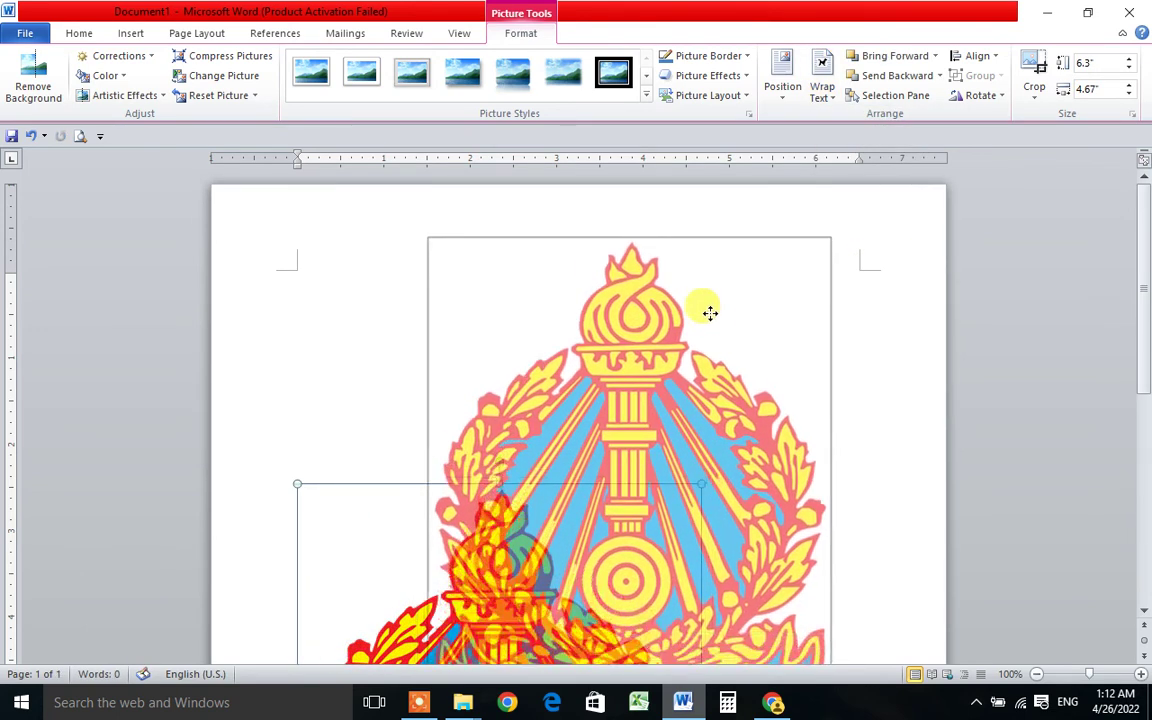
Crop the Khmer text banner off the emblem's bottom, leaving it 4.5" by 4.67"
click(1040, 100)
click(1031, 113)
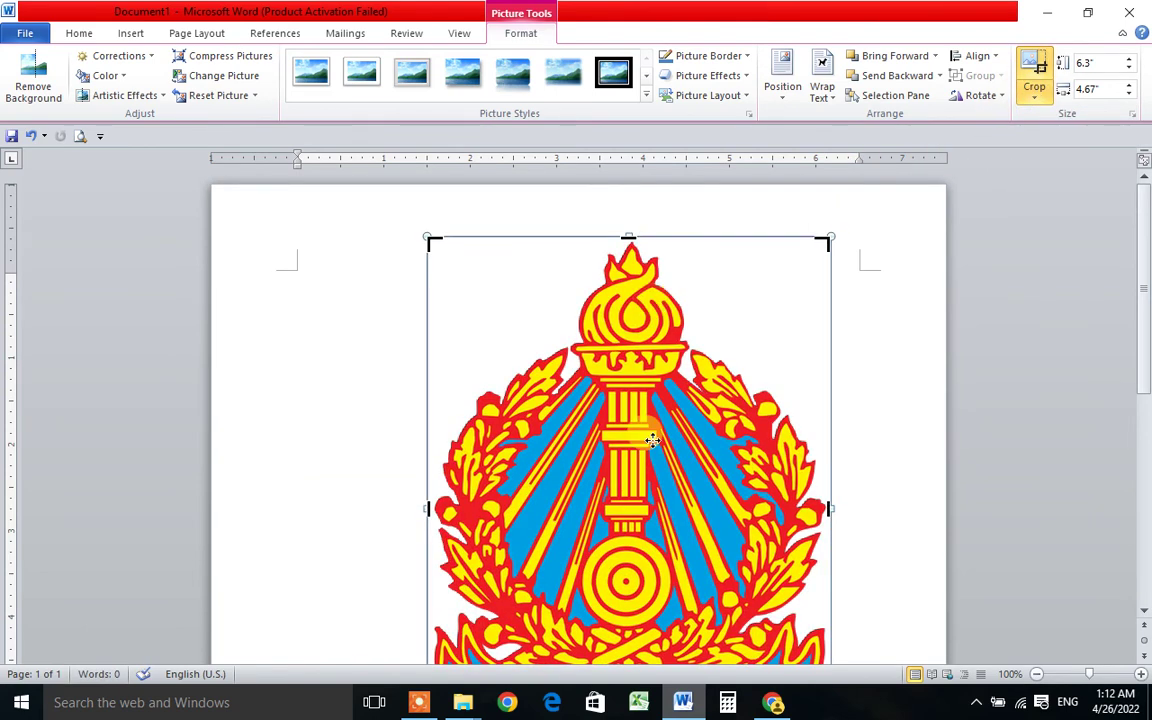
scroll(652, 440, down, 3)
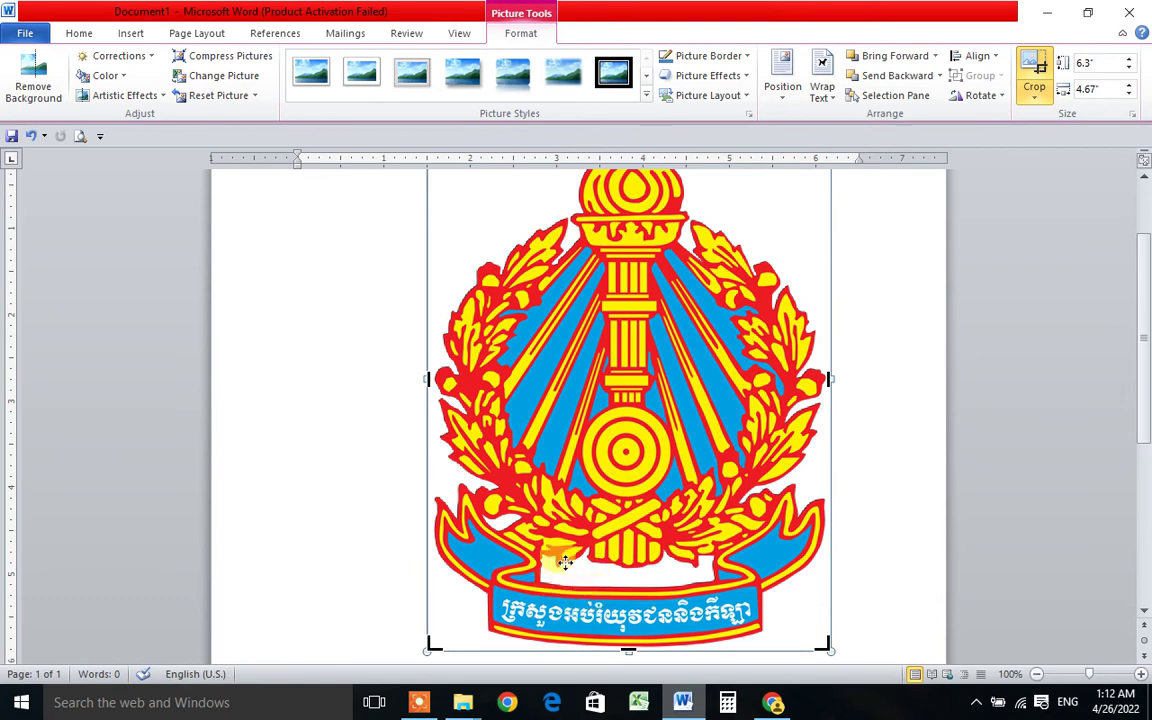
drag(628, 647, 640, 494)
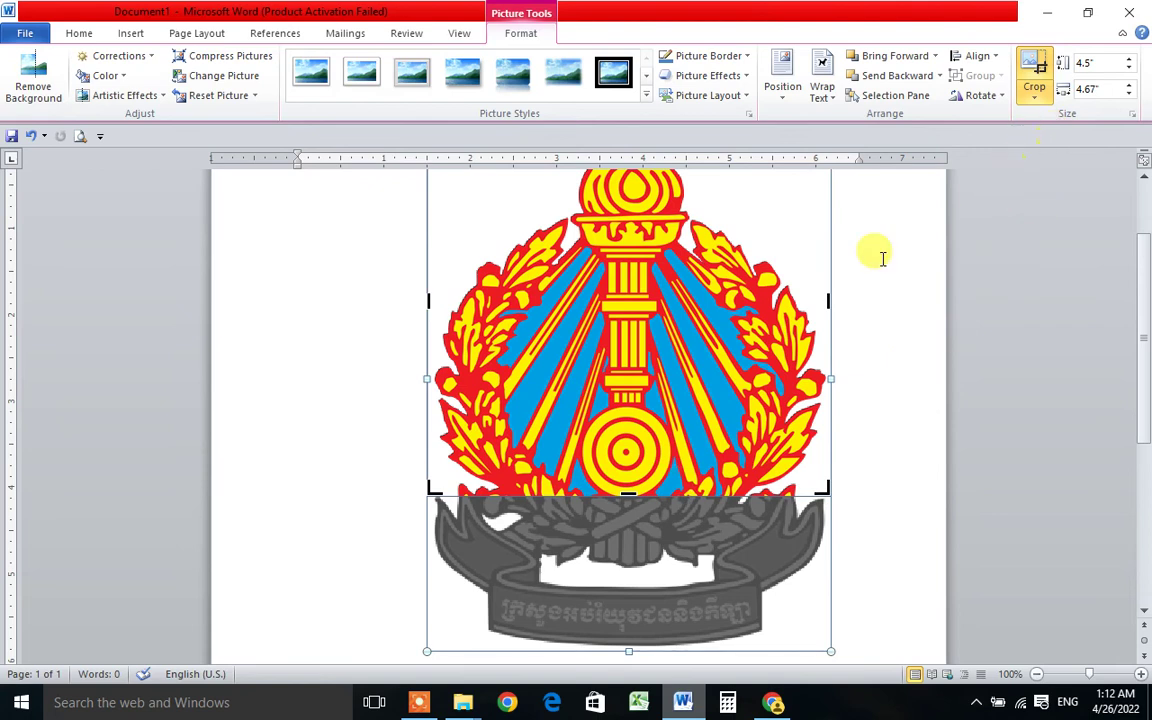
scroll(650, 345, up, 2)
click(720, 398)
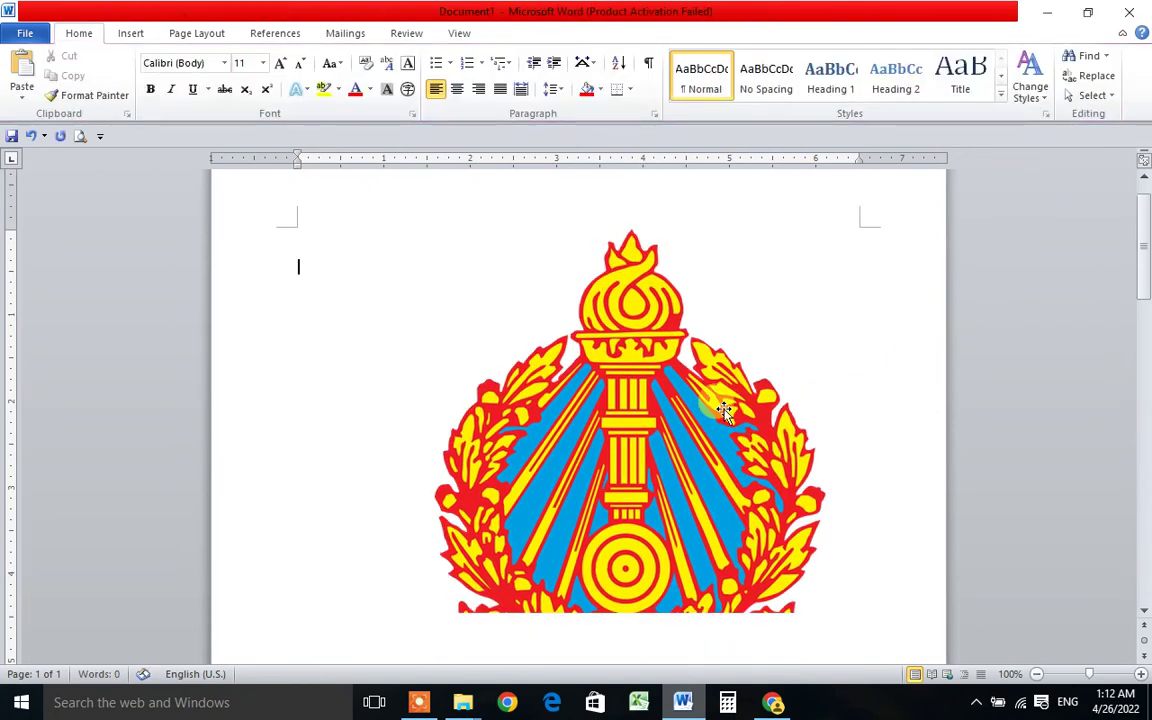
scroll(668, 373, down, 2)
click(583, 450)
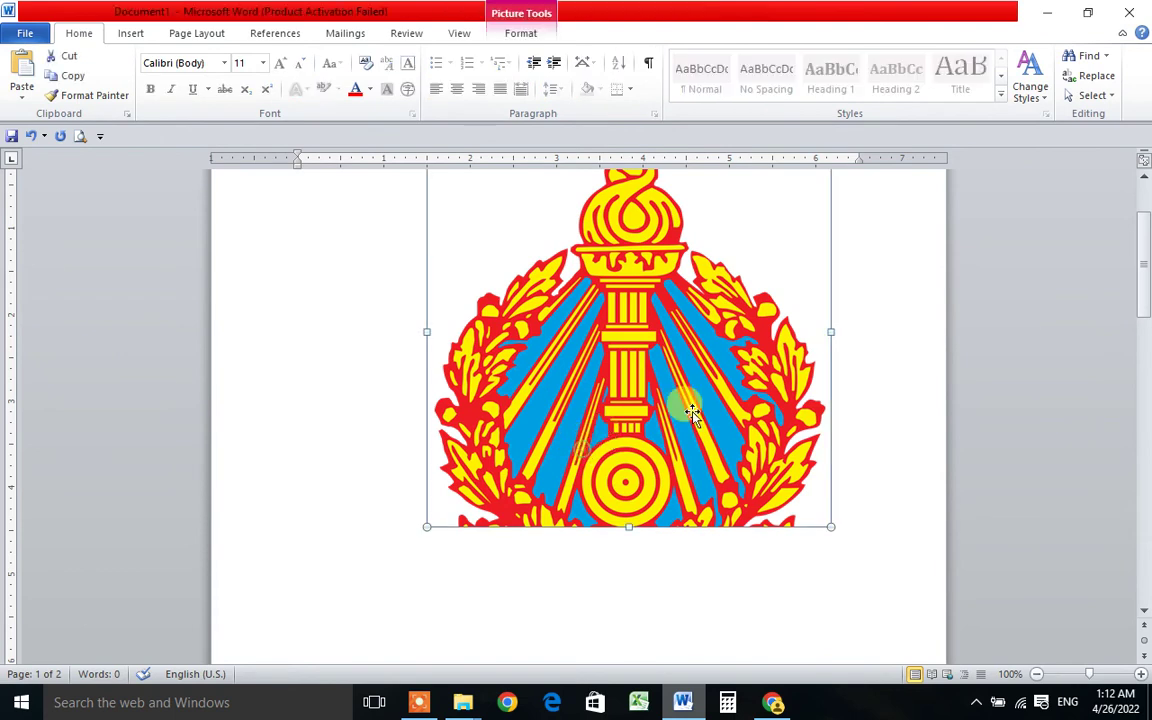
click(546, 35)
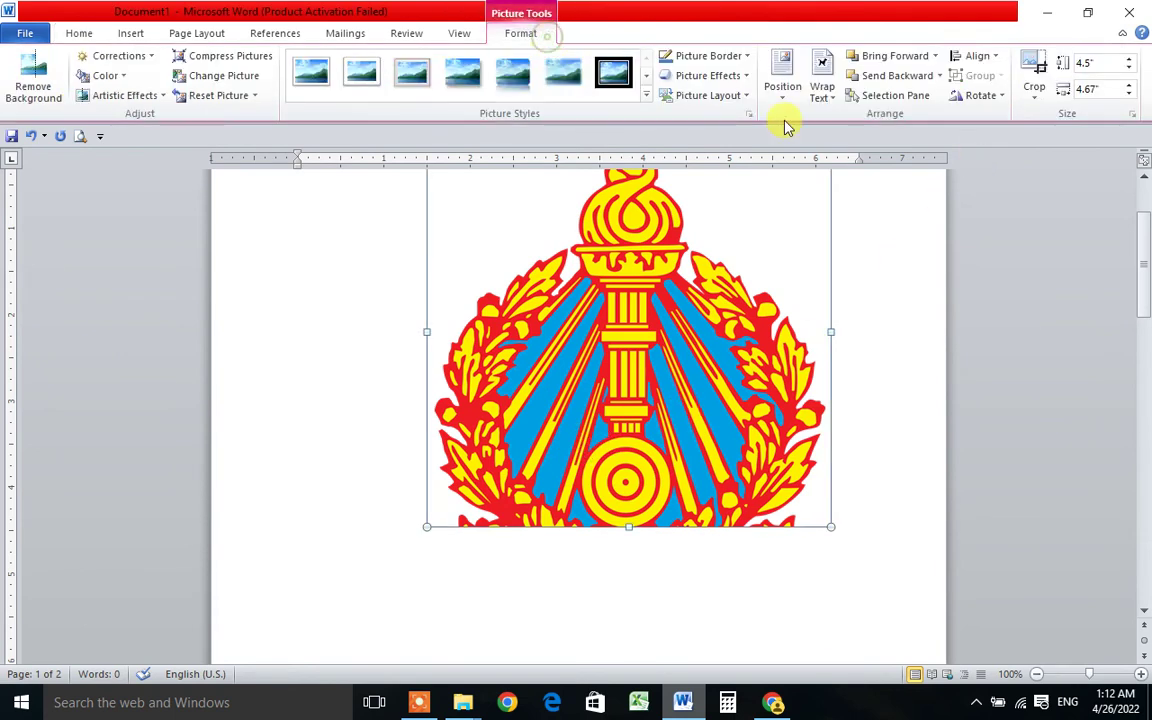
Crop the emblem to a heart shape
click(1036, 95)
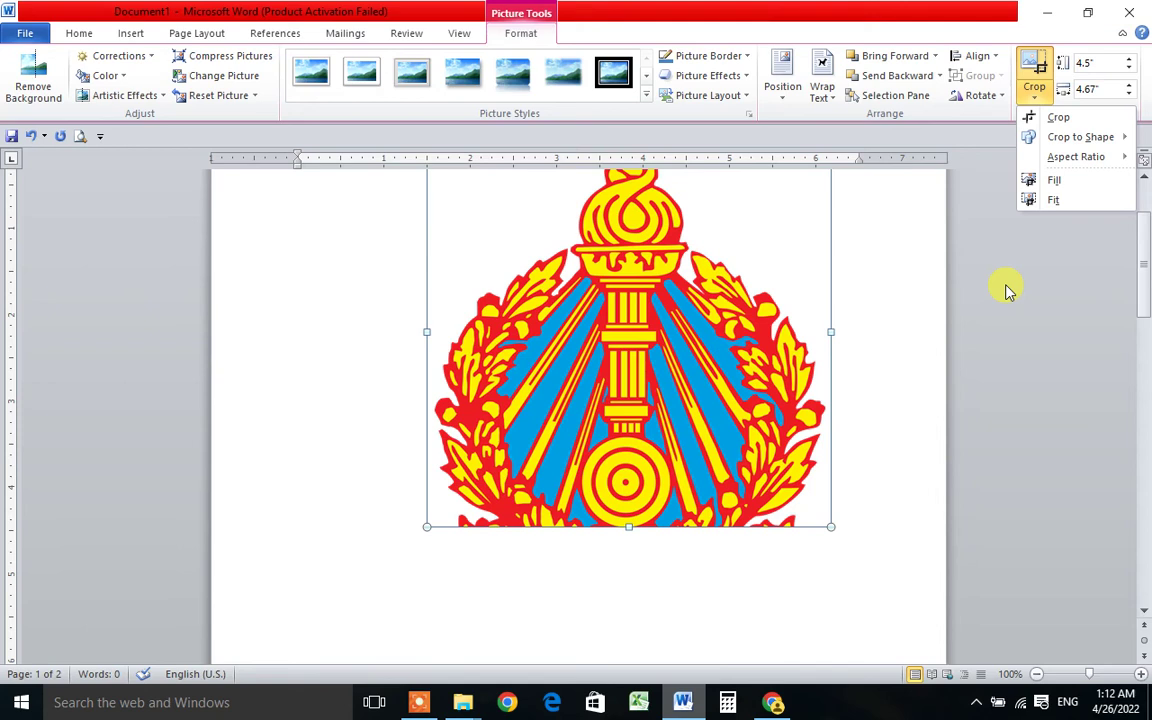
mouse_move(1062, 137)
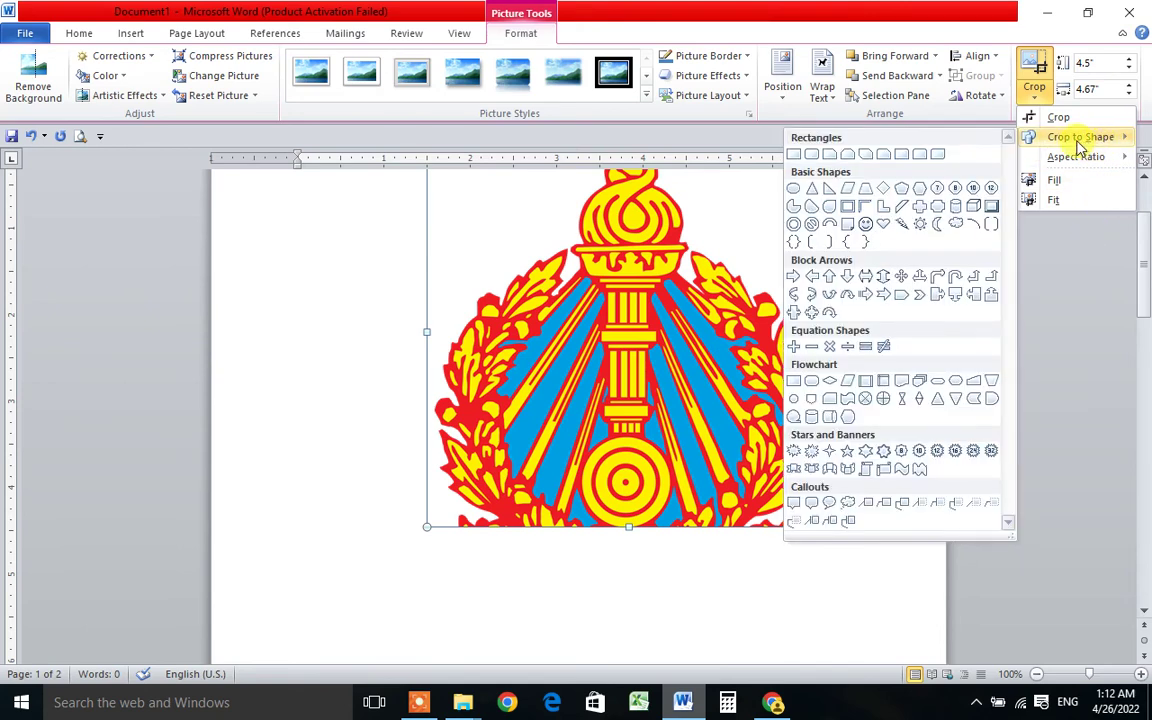
click(882, 226)
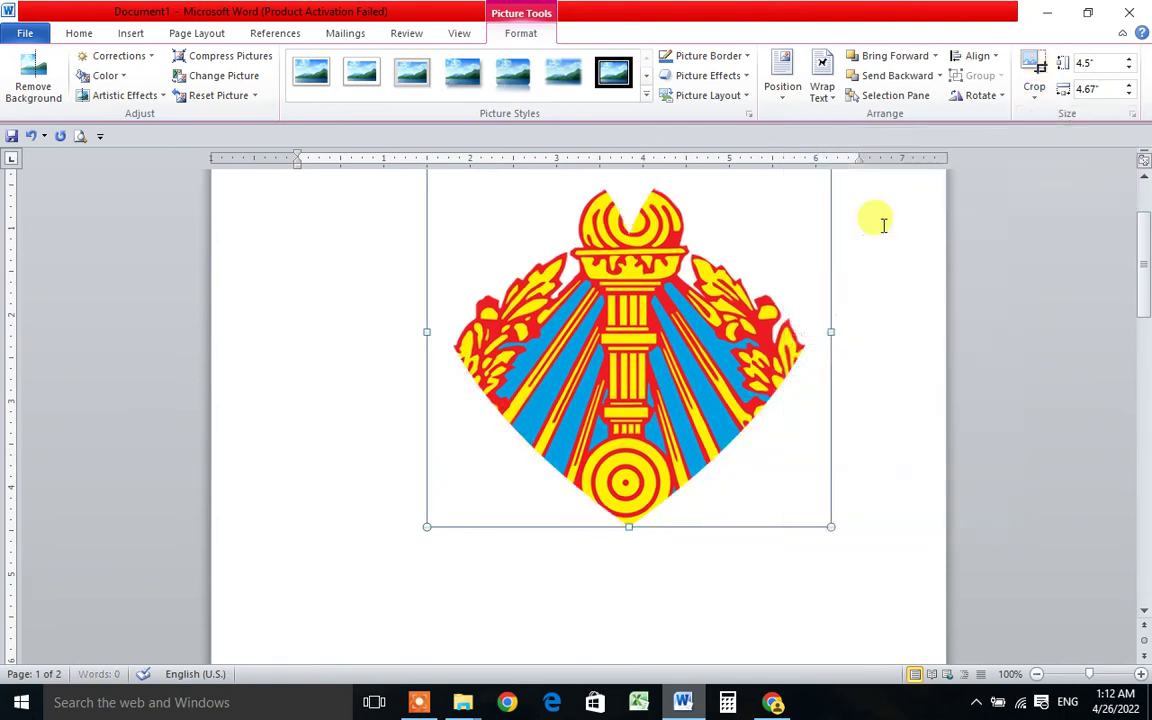
click(922, 398)
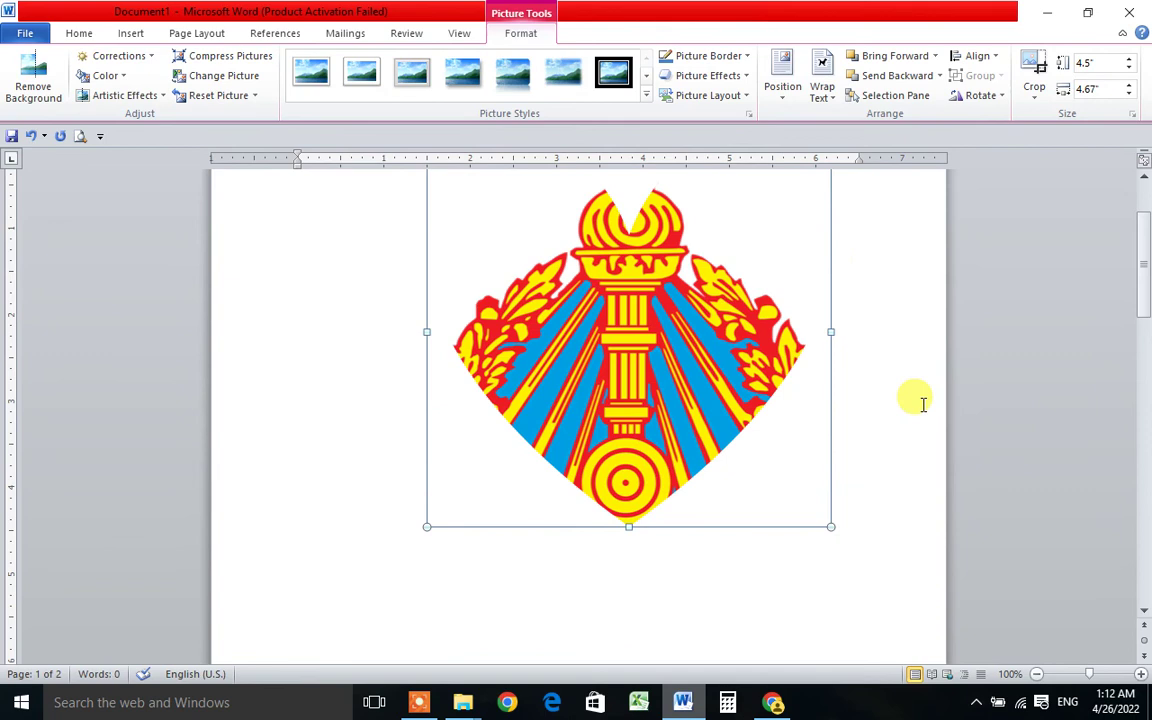
Change the emblem's crop shape to an L-Shape
click(1037, 95)
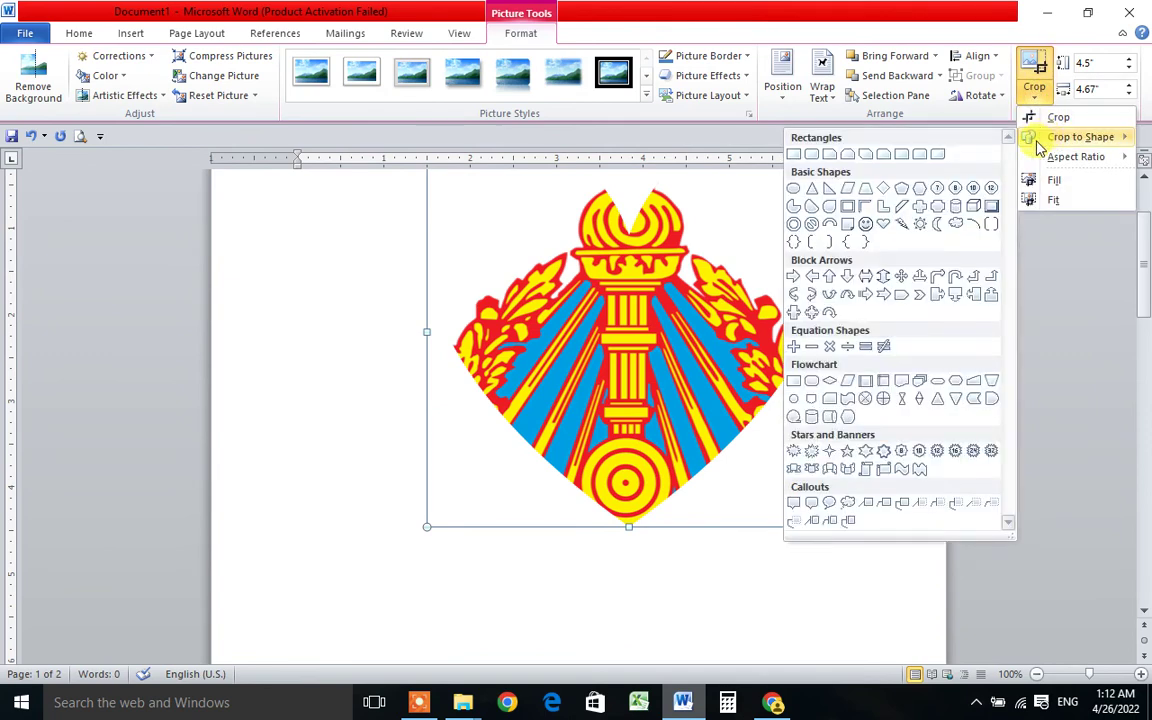
click(874, 209)
scroll(665, 400, down, 3)
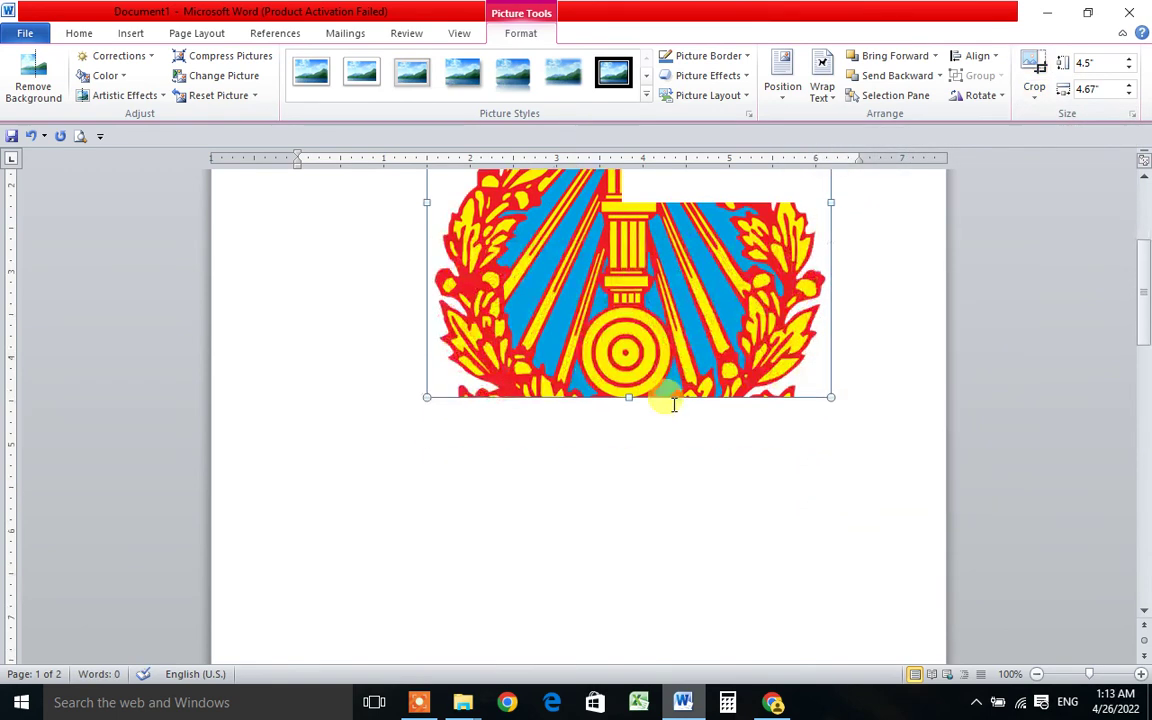
scroll(665, 400, up, 3)
scroll(673, 401, up, 2)
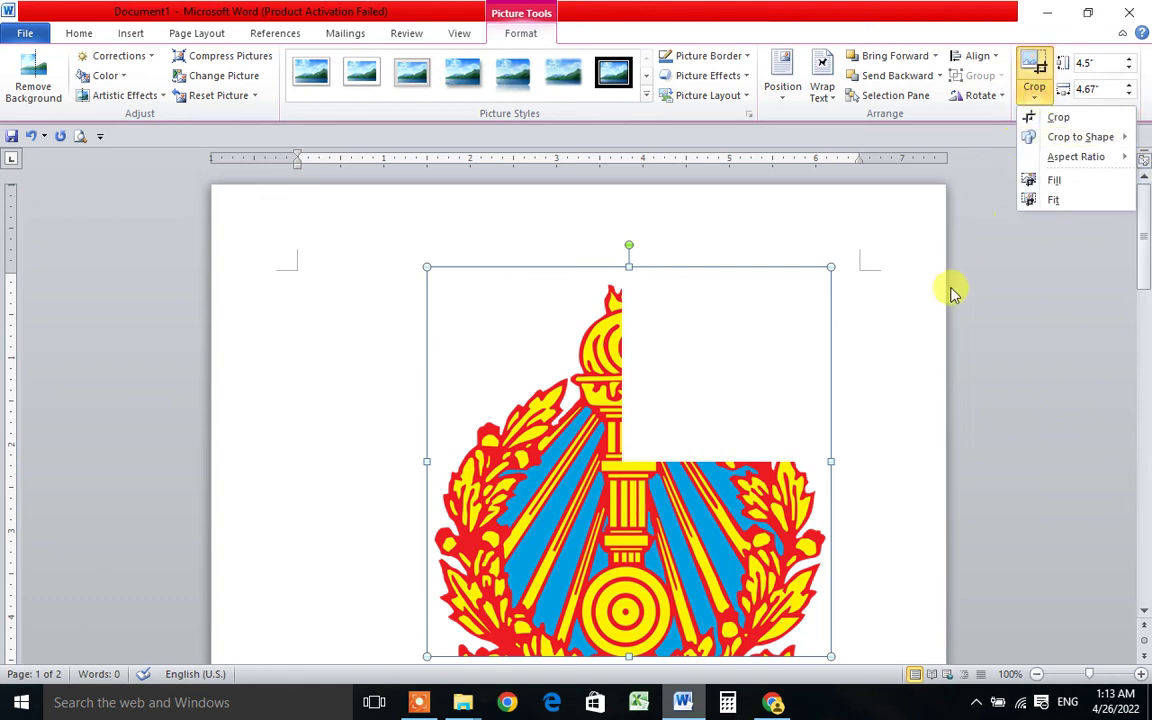
Change the emblem's crop shape to a flowchart shape with a curved edge
mouse_move(1062, 146)
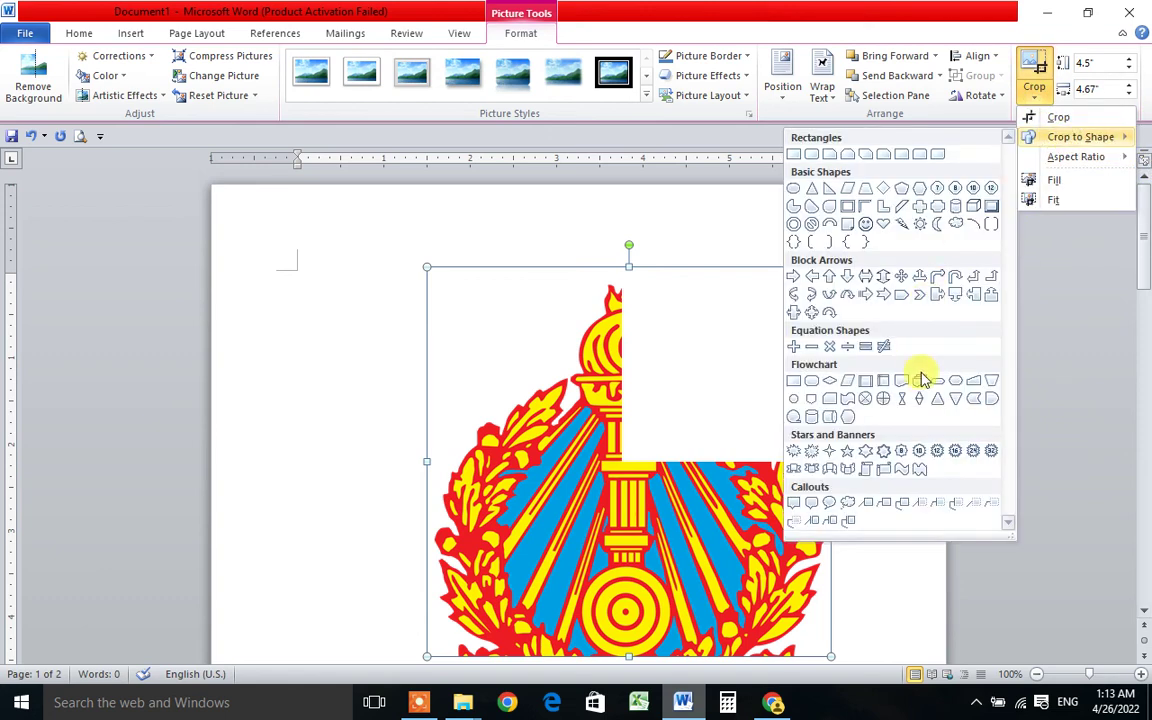
click(973, 403)
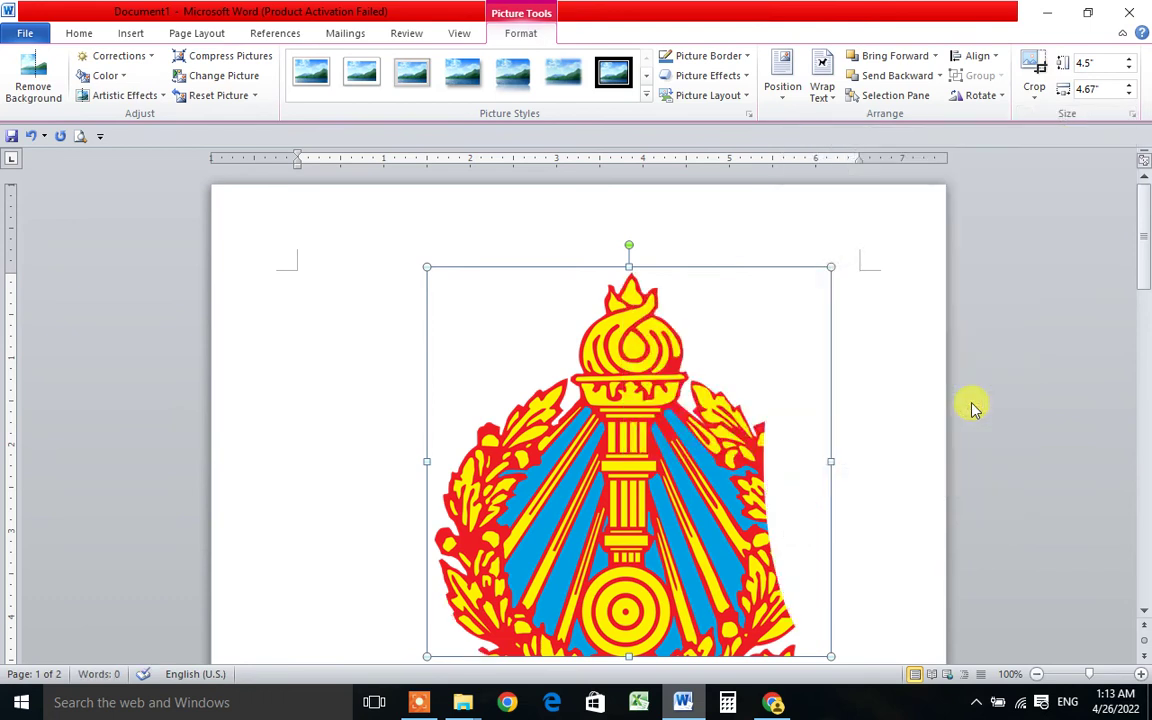
scroll(971, 404, down, 3)
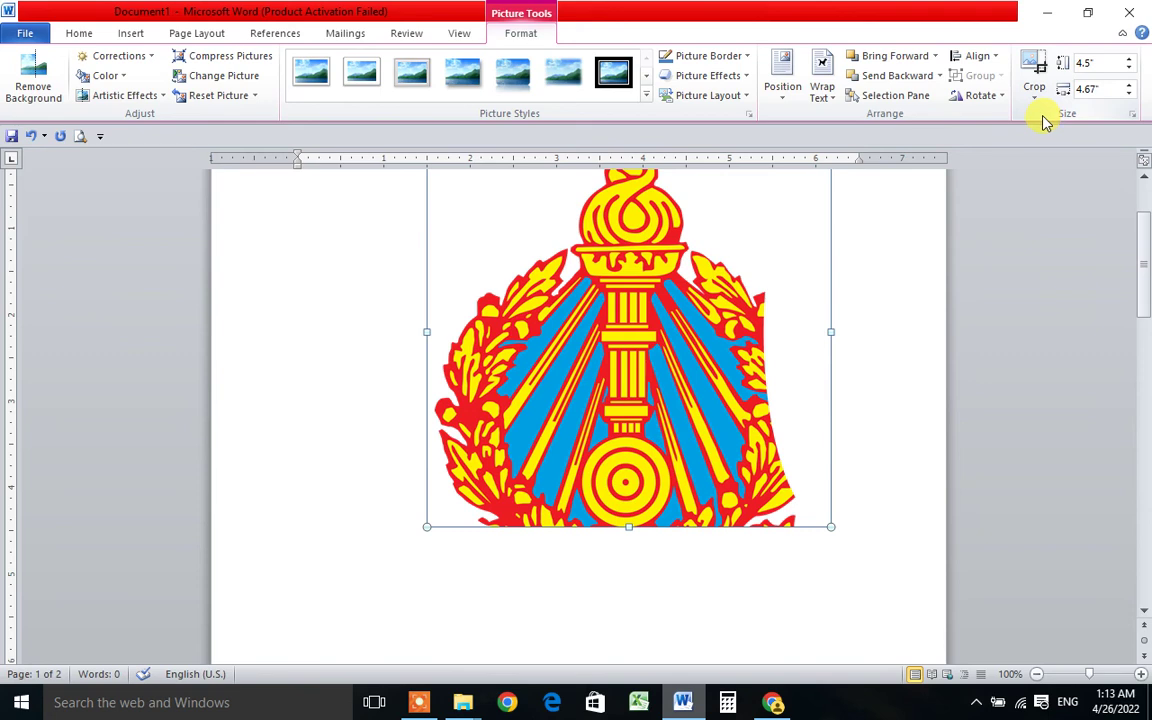
click(1036, 100)
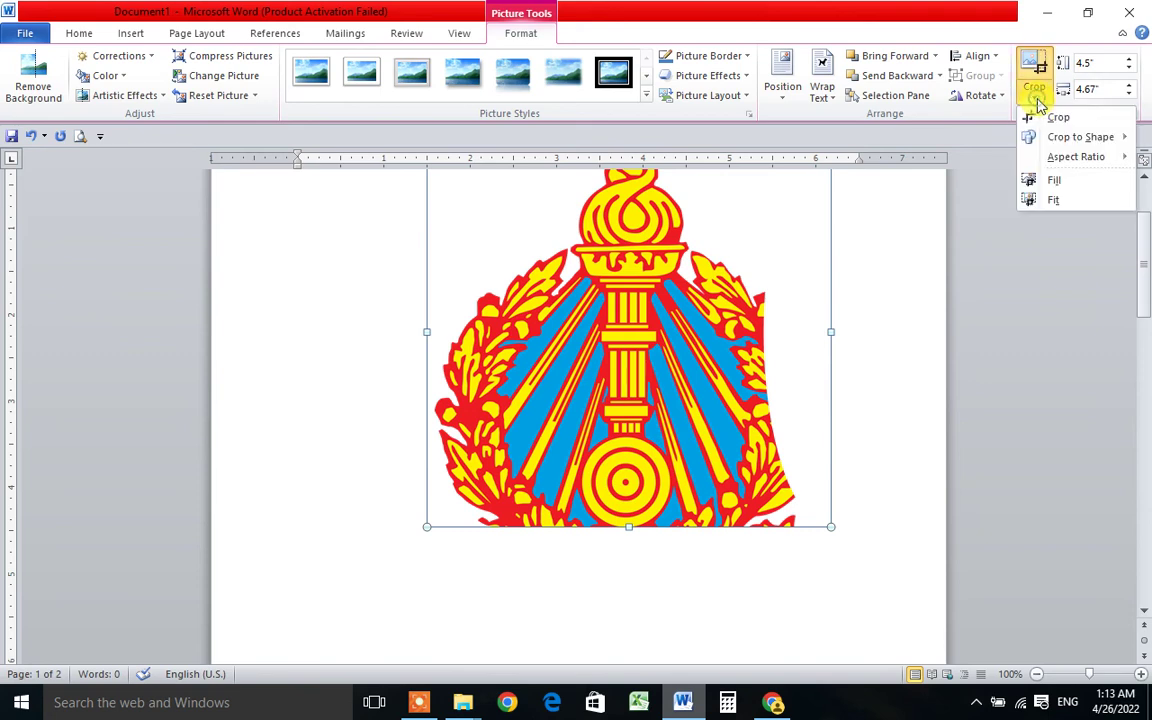
Drag the shape-cropped MoEYS emblem leftward, nearer page 1's left margin, keeping its 4.5" by 4.67" size
mouse_move(1085, 168)
click(641, 378)
click(566, 446)
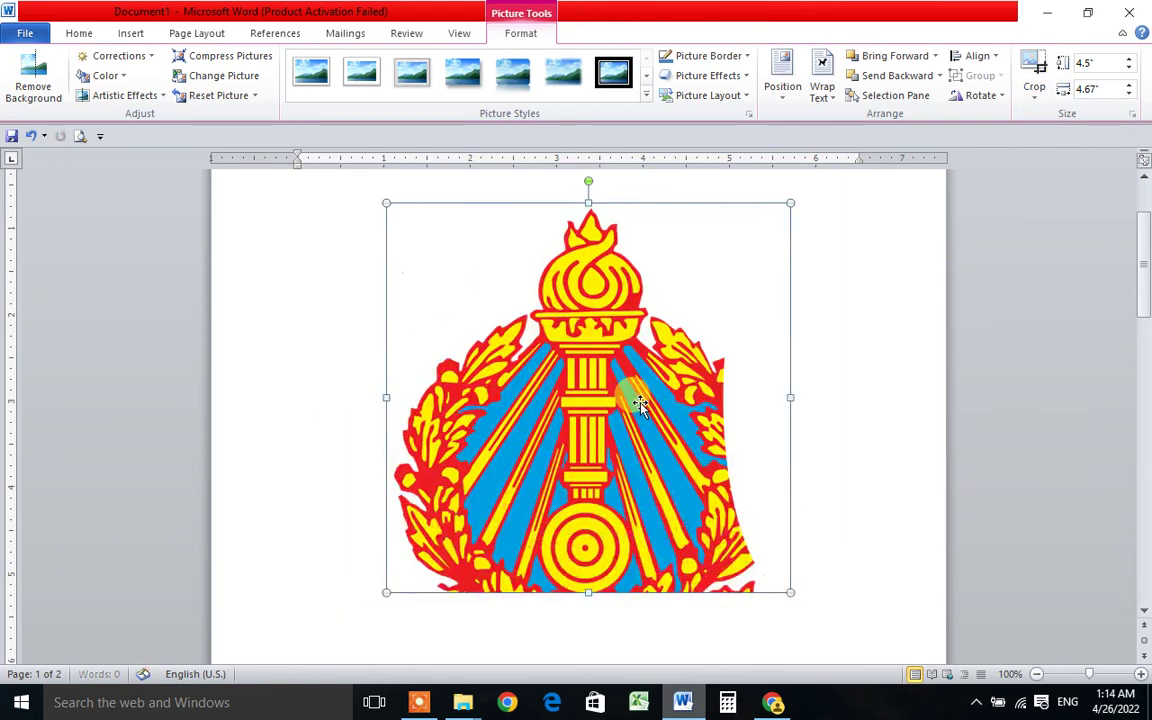
drag(640, 403, 540, 423)
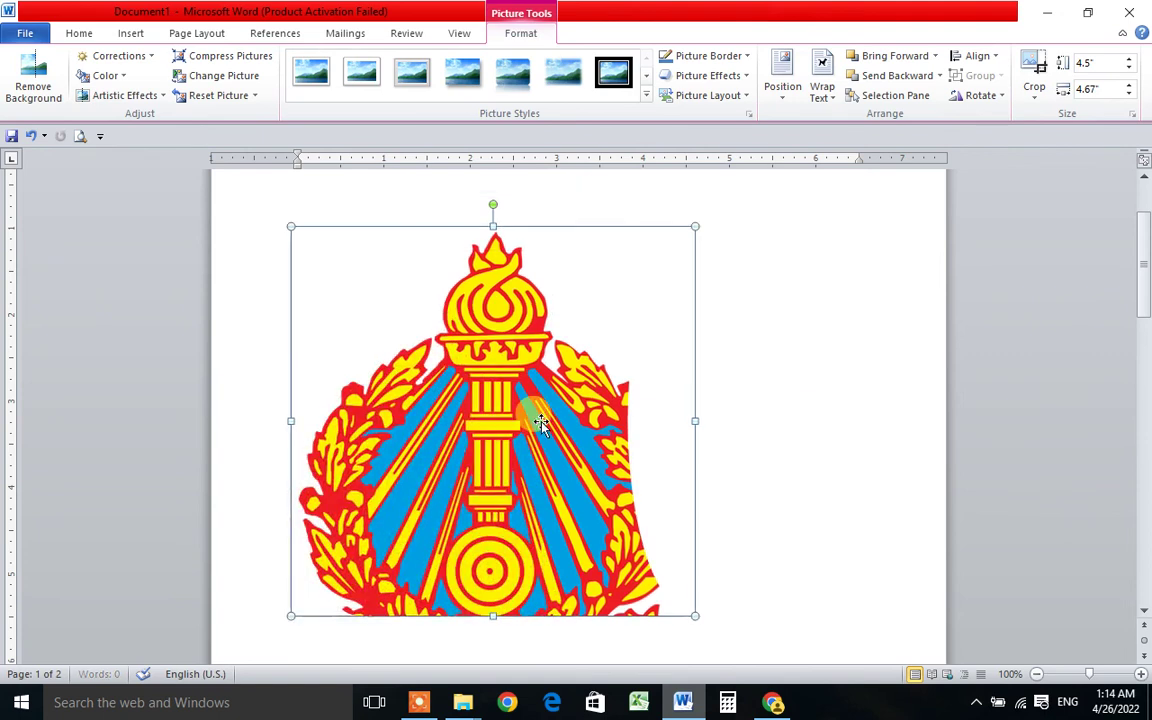